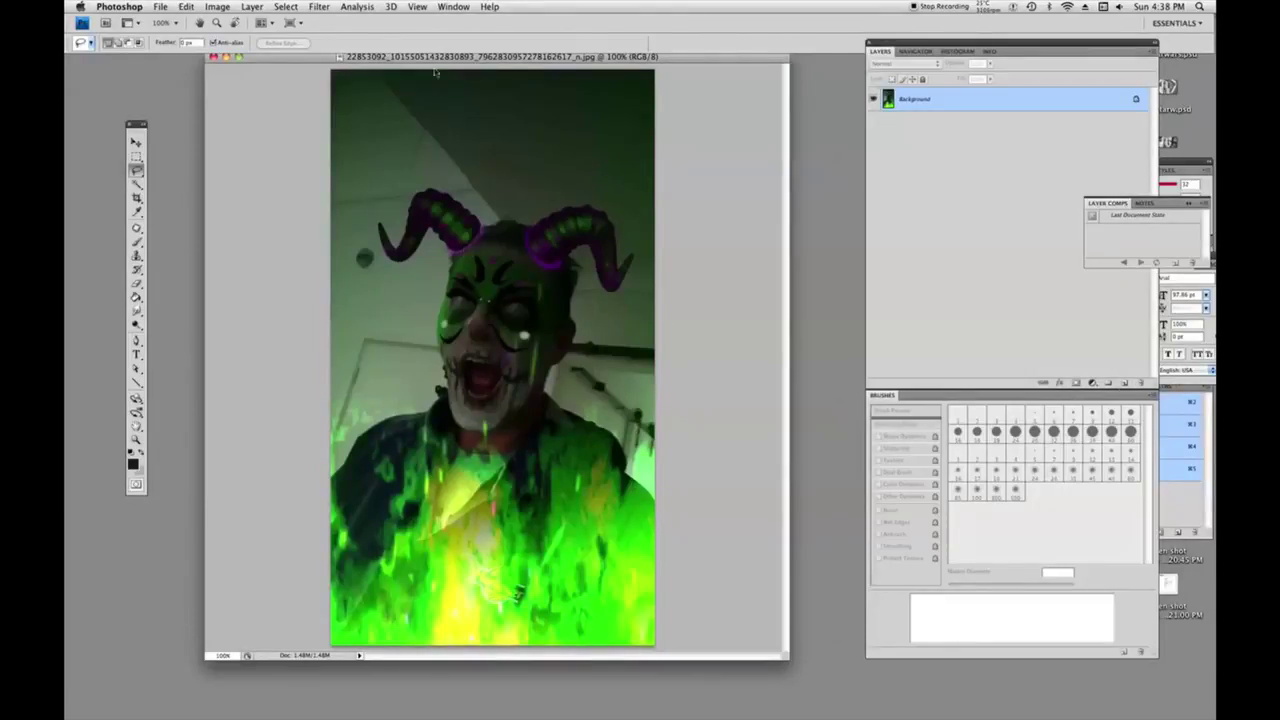
Resize the photo to a resolution of 300 pixels/inch and a width of 900 pixels with proportions constrained.
{"action": "left_click_drag", "start_coordinate": [434, 60], "coordinate": [419, 79]}
{"action": "left_click", "coordinate": [217, 6]}
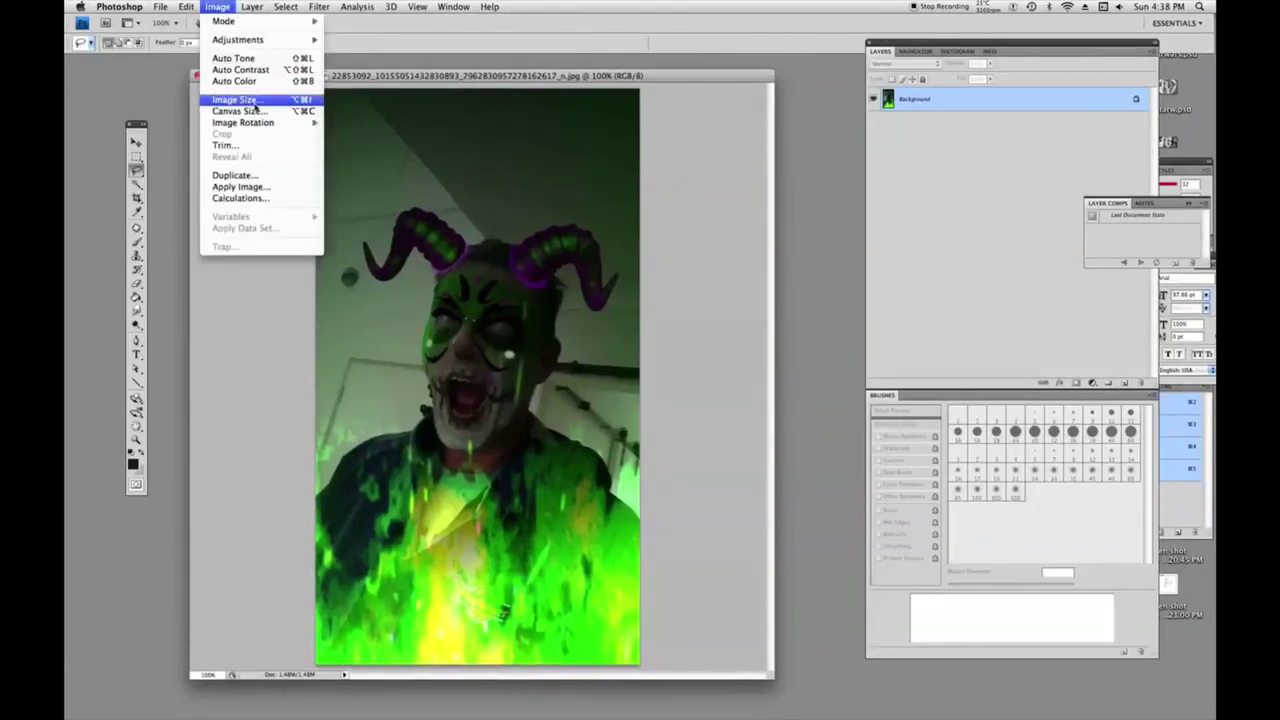
{"action": "left_click", "coordinate": [294, 101]}
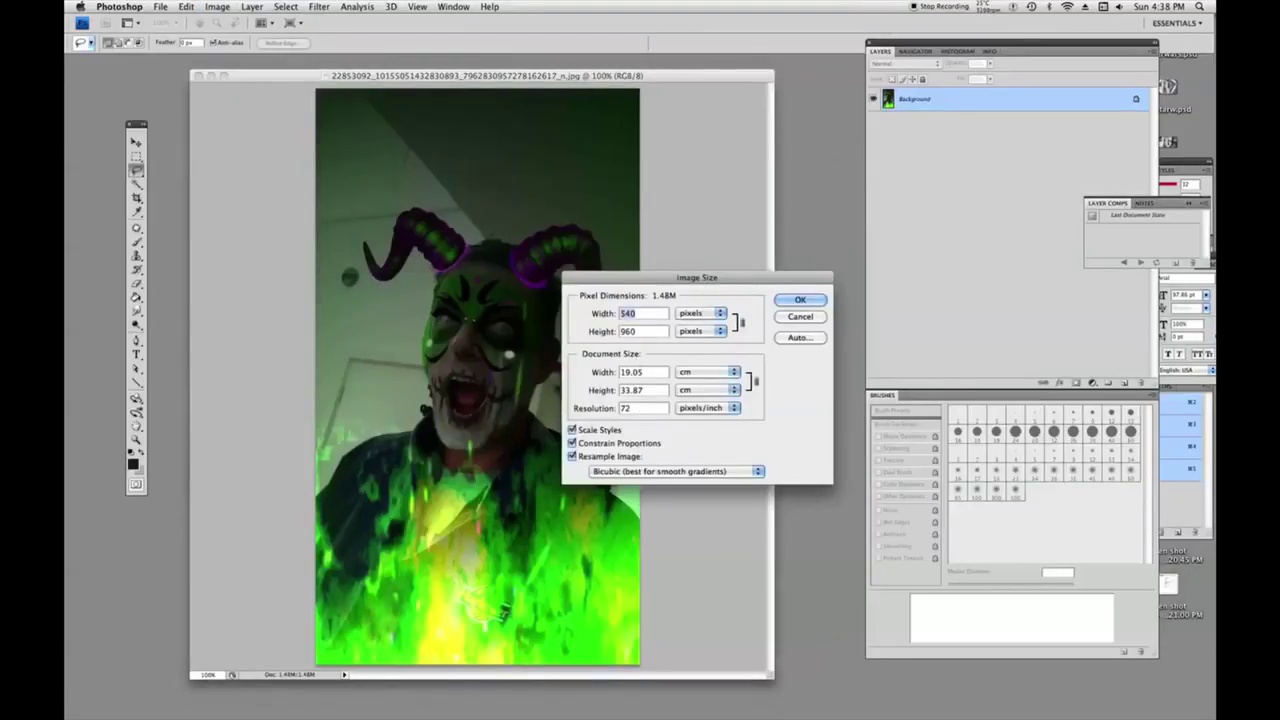
{"action": "left_click_drag", "start_coordinate": [636, 409], "coordinate": [596, 411]}
{"action": "type", "text": "300"}
{"action": "key", "text": "Tab"}
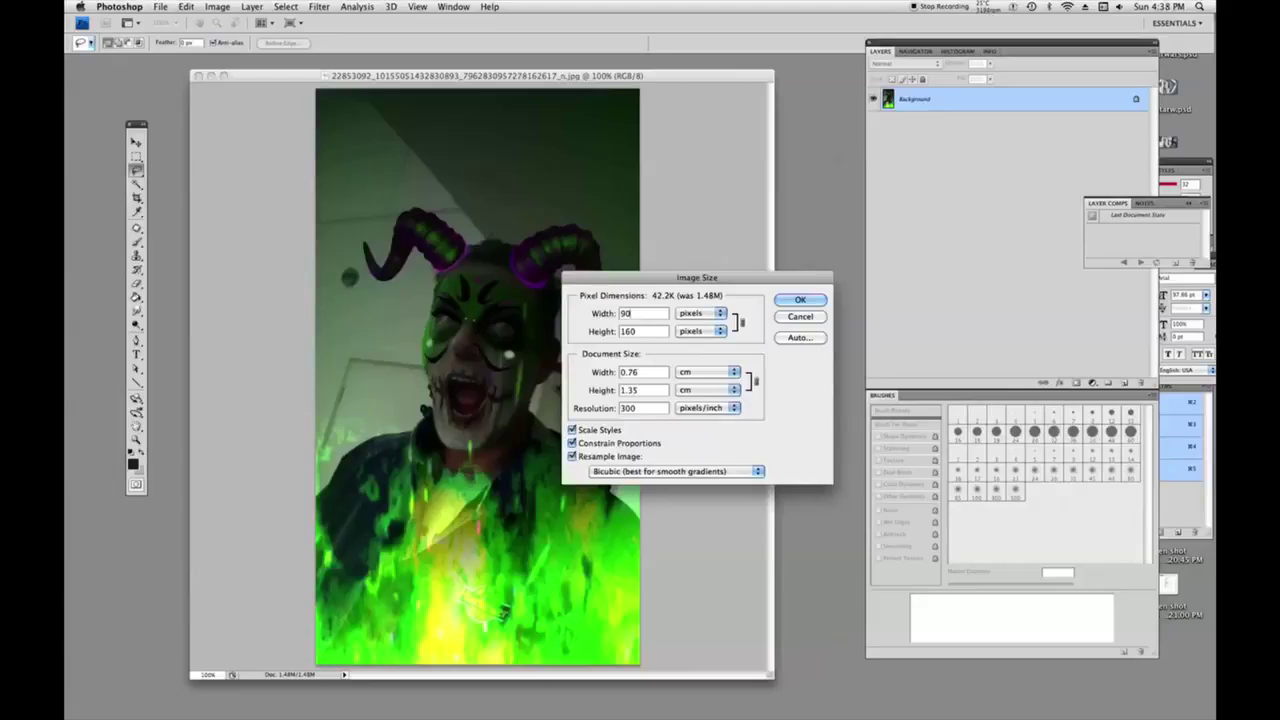
{"action": "key", "text": "Return"}
Apply the basic Sharpen filter to the enlarged photo.
{"action": "key", "text": "z"}
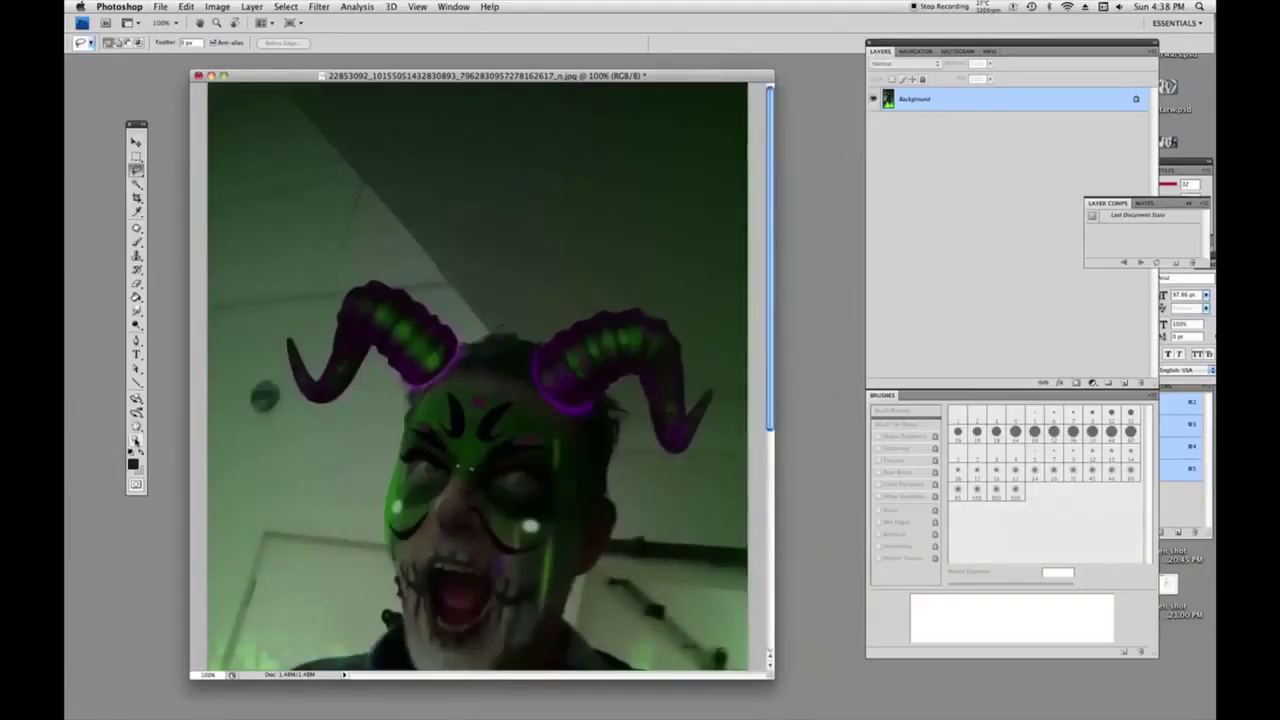
{"action": "right_click", "coordinate": [362, 344]}
{"action": "left_click", "coordinate": [365, 341]}
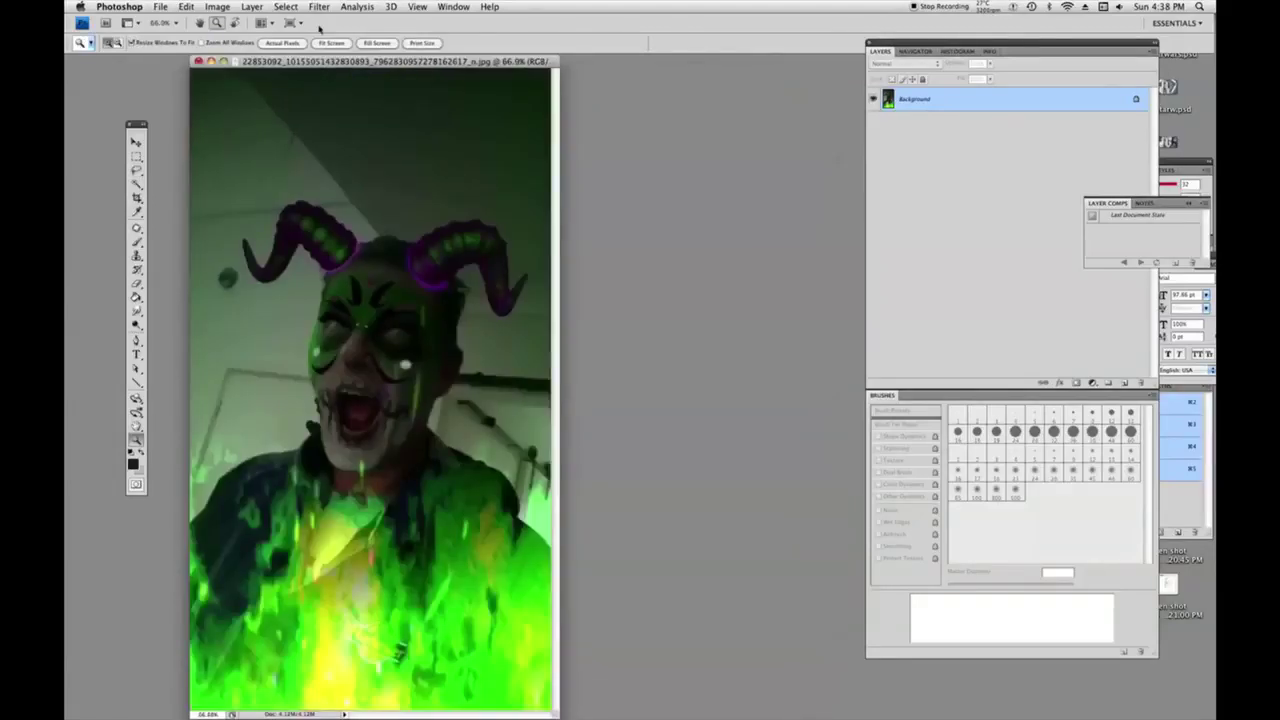
{"action": "left_click", "coordinate": [318, 7]}
{"action": "mouse_move", "coordinate": [357, 180]}
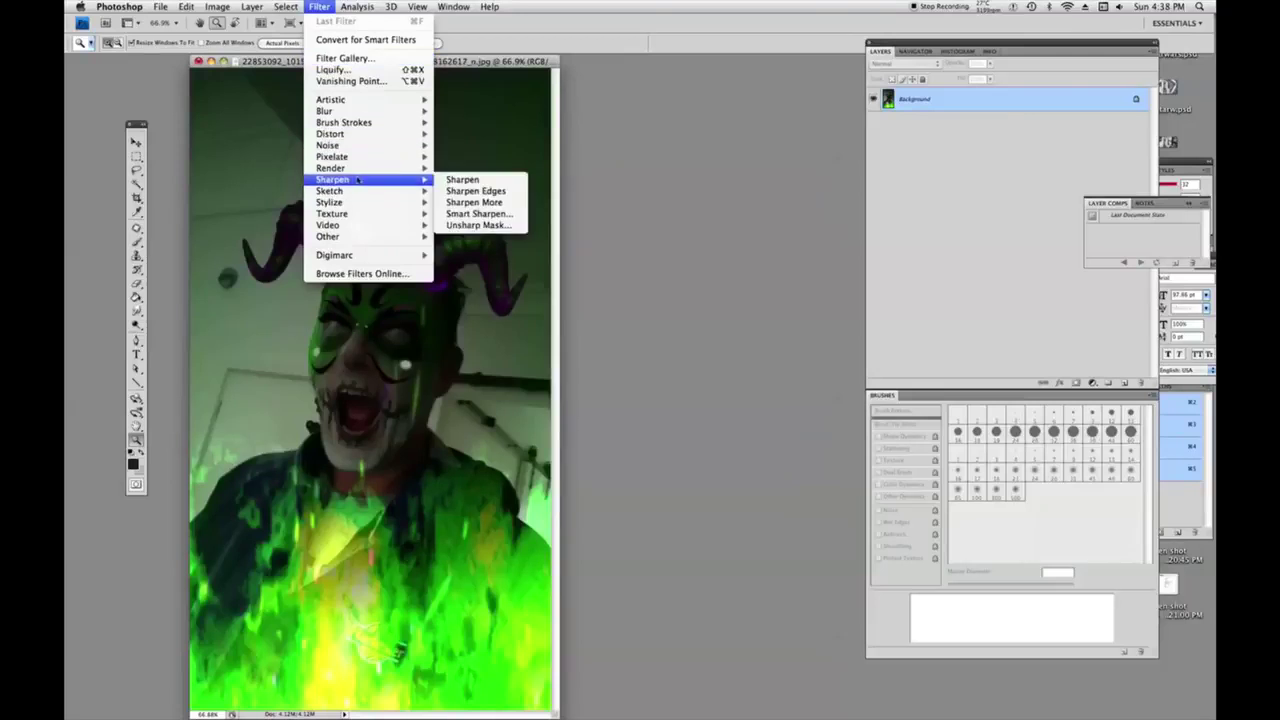
{"action": "left_click", "coordinate": [452, 181]}
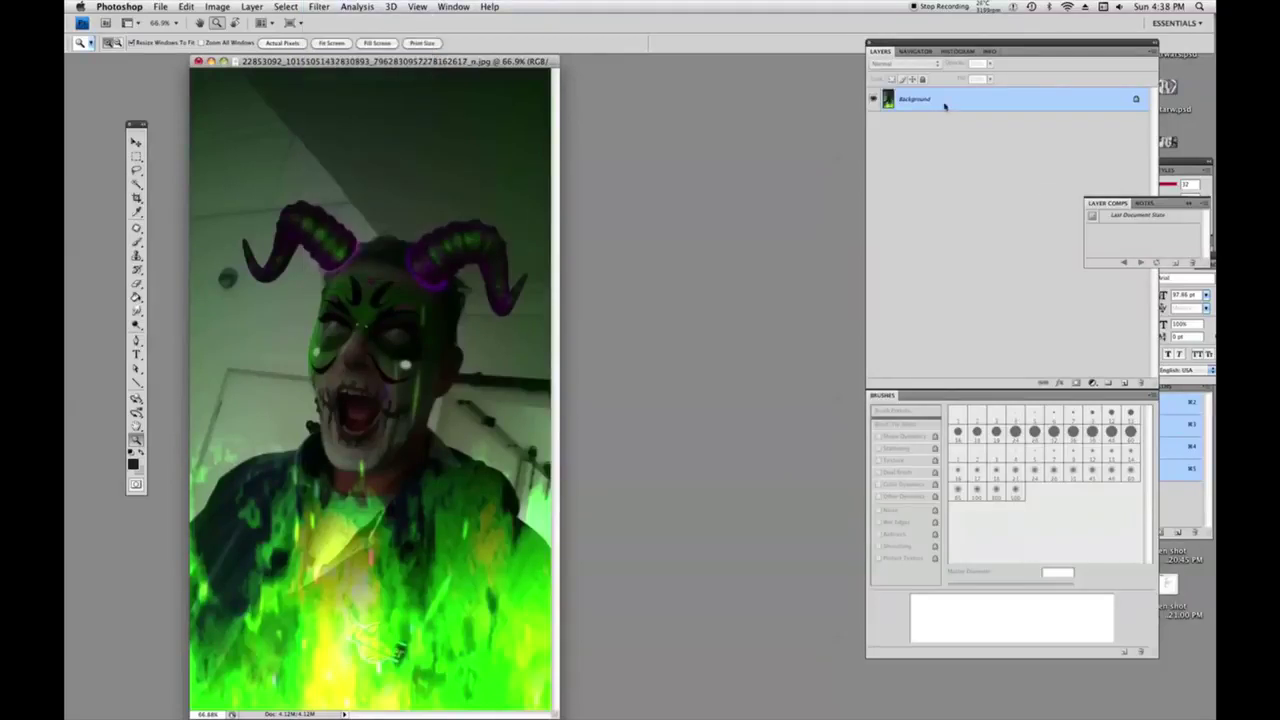
Duplicate the Background layer and hide the original beneath the copy.
{"action": "right_click", "coordinate": [942, 99]}
{"action": "left_click", "coordinate": [963, 120]}
{"action": "left_click", "coordinate": [766, 243]}
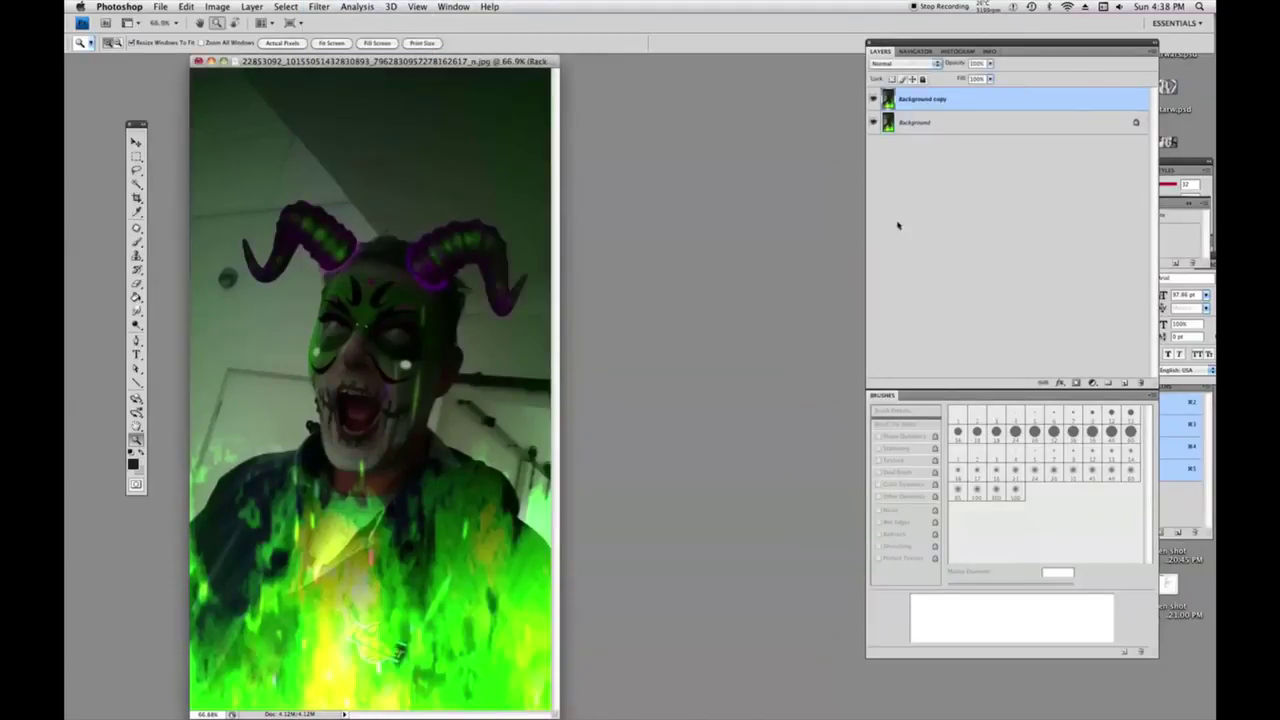
{"action": "left_click", "coordinate": [873, 122]}
Roughly outline the horned figure with the Lasso on the Background copy layer and delete the surrounding background on both sides.
{"action": "left_click", "coordinate": [137, 170]}
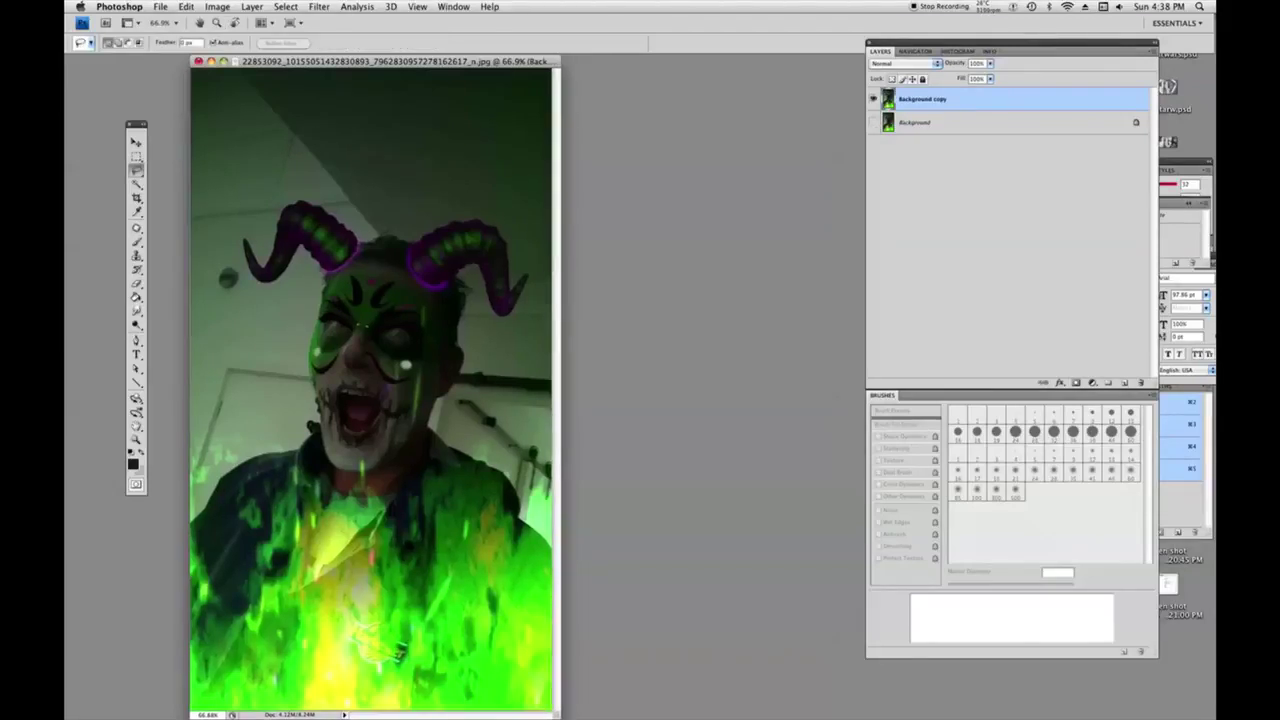
{"action": "mouse_move", "coordinate": [352, 202]}
{"action": "left_mouse_down"}
{"action": "mouse_move", "coordinate": [238, 258]}
{"action": "mouse_move", "coordinate": [218, 250]}
{"action": "left_mouse_up"}
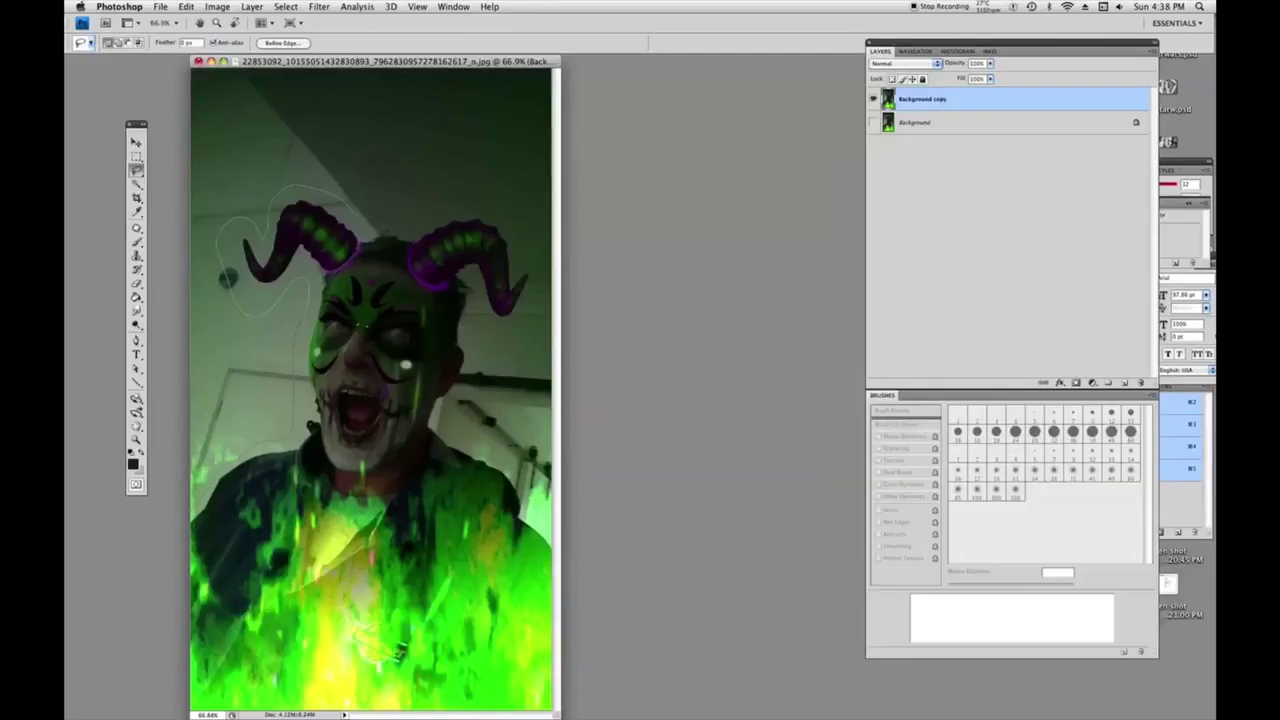
{"action": "left_click_drag", "start_coordinate": [546, 244], "coordinate": [440, 205]}
{"action": "key", "text": "Delete"}
{"action": "key", "text": "super+d"}
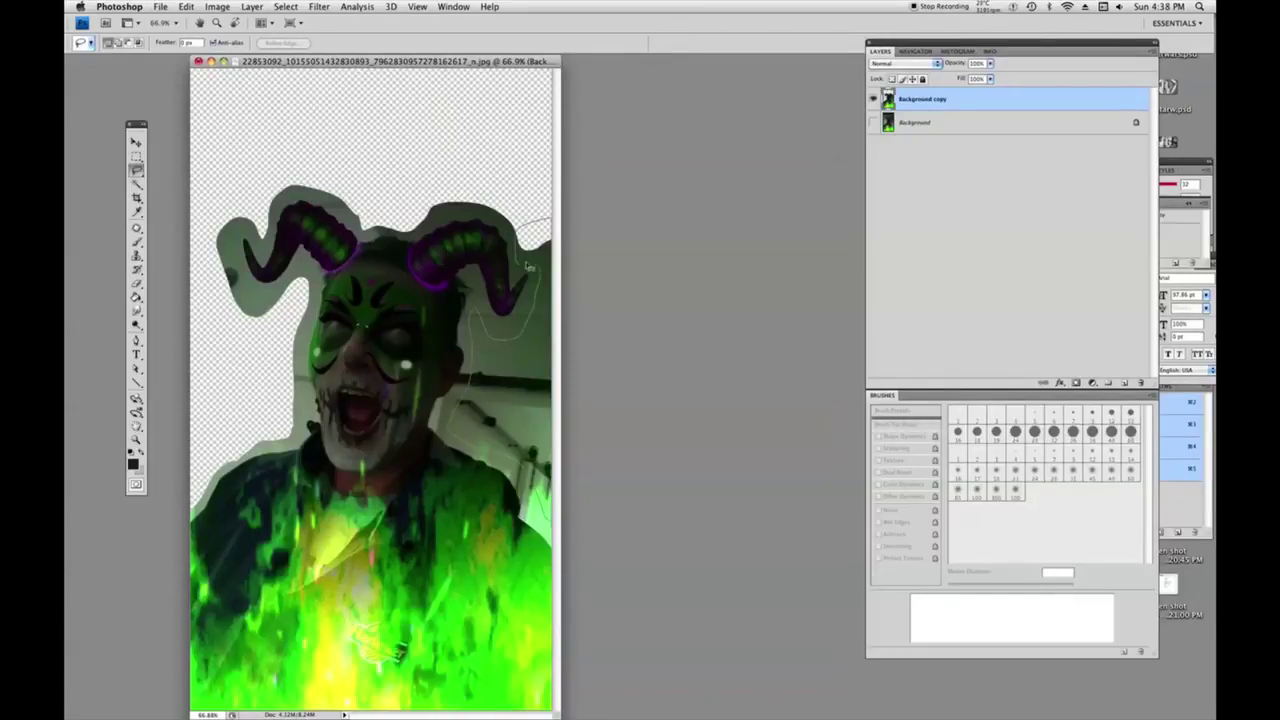
{"action": "left_click_drag", "start_coordinate": [530, 267], "coordinate": [556, 524]}
{"action": "key", "text": "Delete"}
{"action": "key", "text": "super+d"}
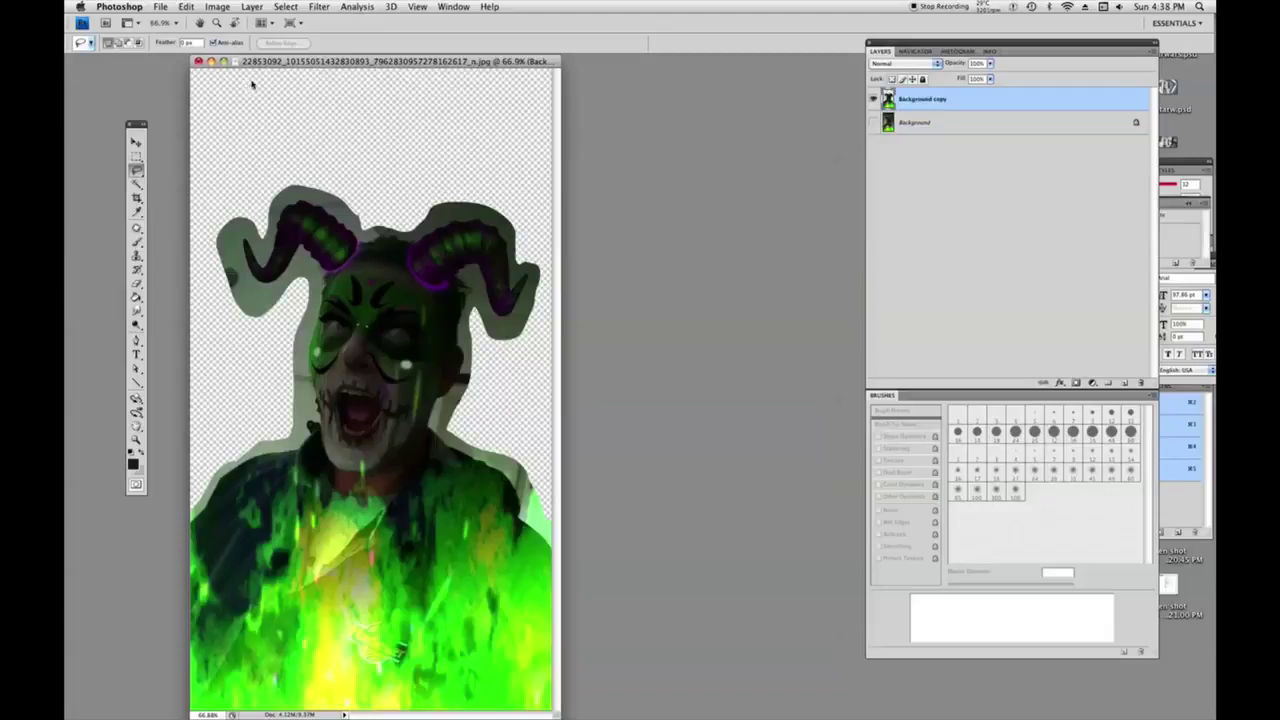
Adjust the cut-out figure with Brightness/Contrast, setting brightness to 58 and contrast to 50.
{"action": "left_click", "coordinate": [218, 6]}
{"action": "mouse_move", "coordinate": [254, 44]}
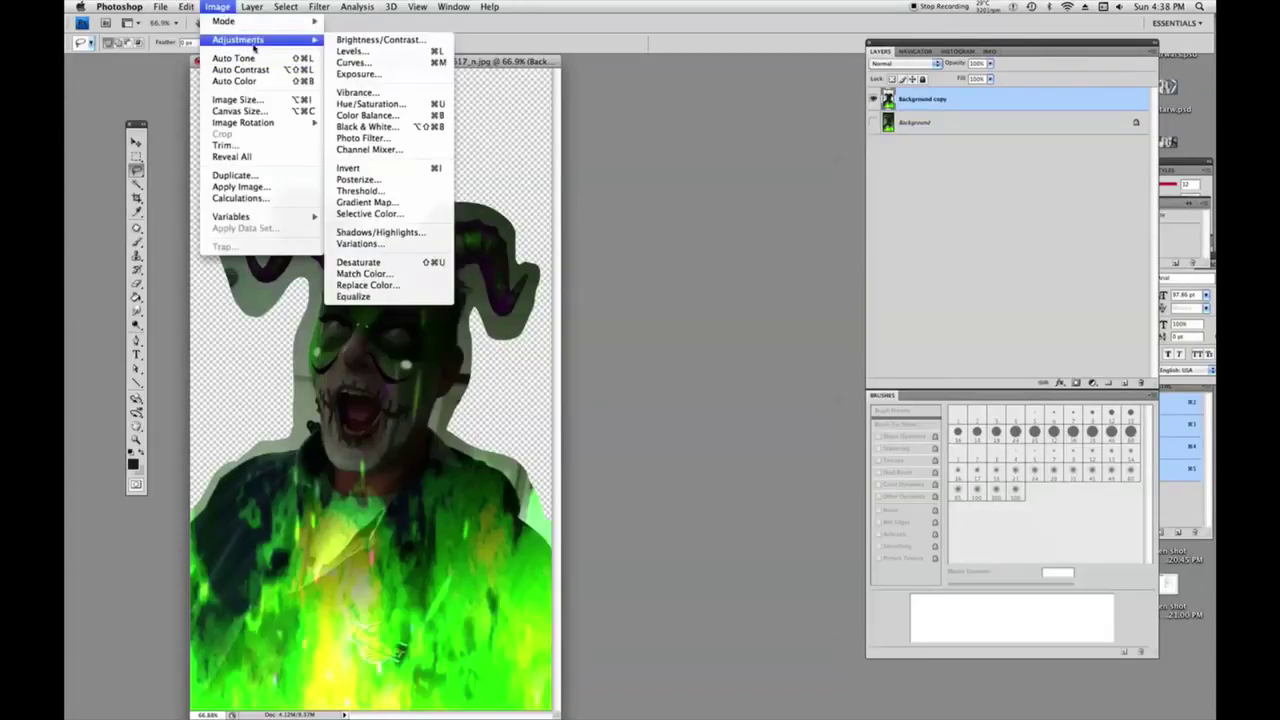
{"action": "left_click", "coordinate": [378, 40]}
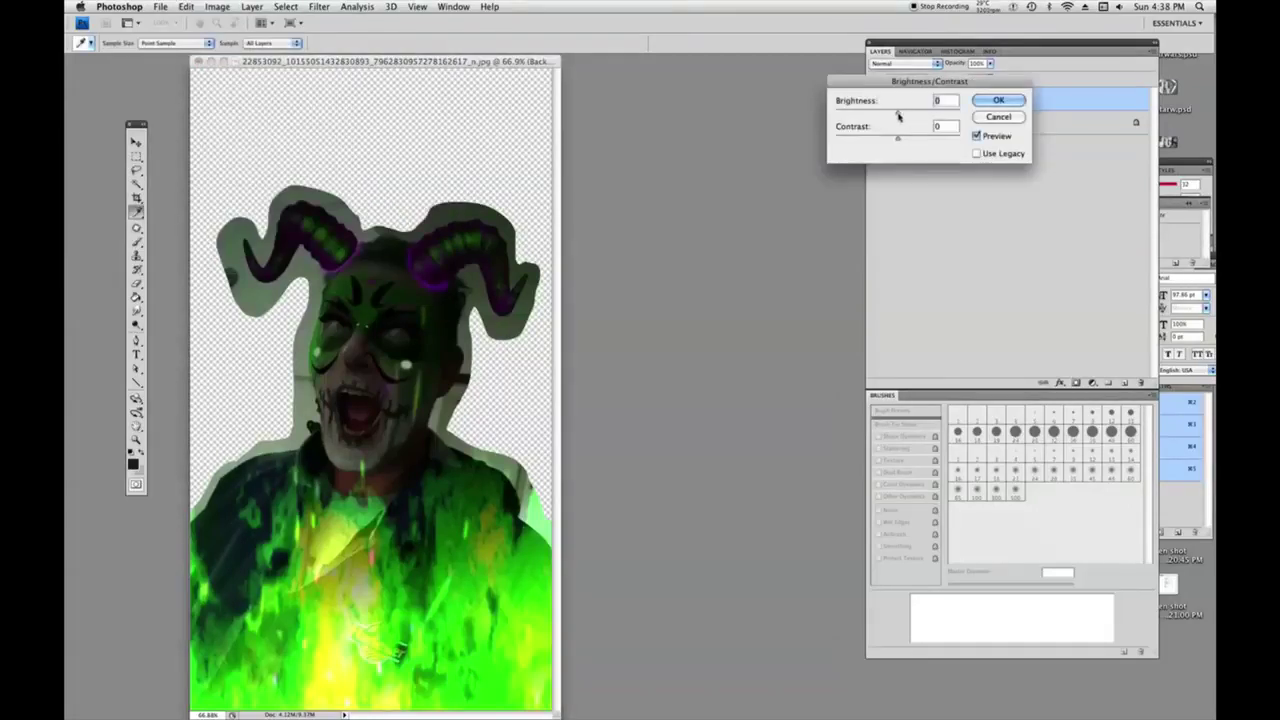
{"action": "left_click_drag", "start_coordinate": [898, 114], "coordinate": [928, 140]}
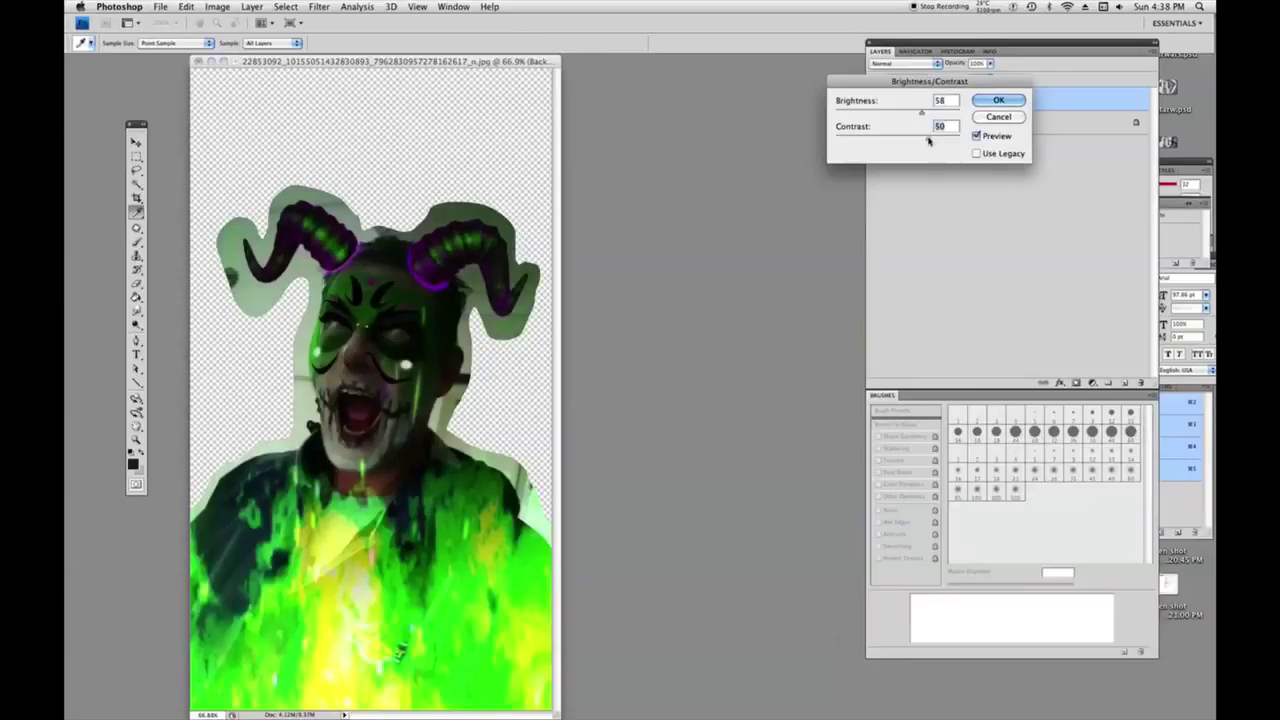
{"action": "left_click", "coordinate": [998, 100]}
Erase a thin strip of background along the base of the left horn and the hairline with a small soft eraser brush.
{"action": "key", "text": "l"}
{"action": "left_click", "coordinate": [136, 438]}
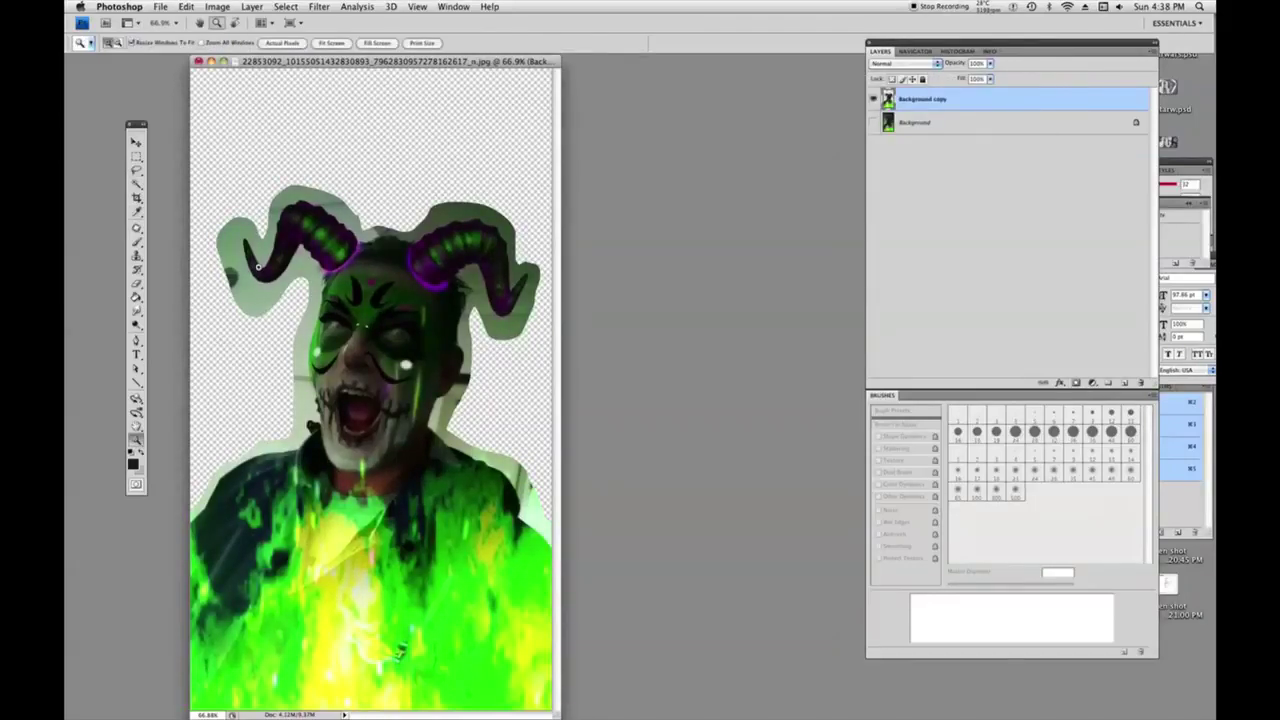
{"action": "left_click_drag", "start_coordinate": [376, 170], "coordinate": [314, 275]}
{"action": "left_click", "coordinate": [137, 282]}
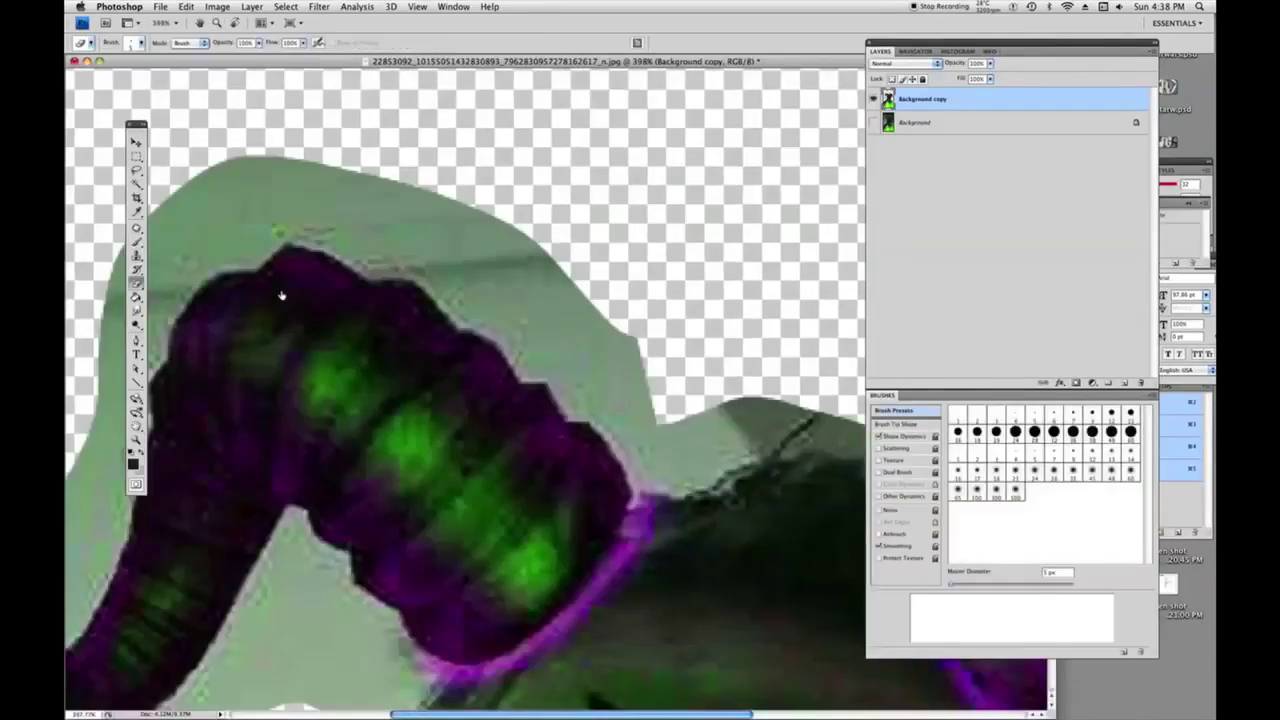
{"action": "left_click", "coordinate": [1015, 452]}
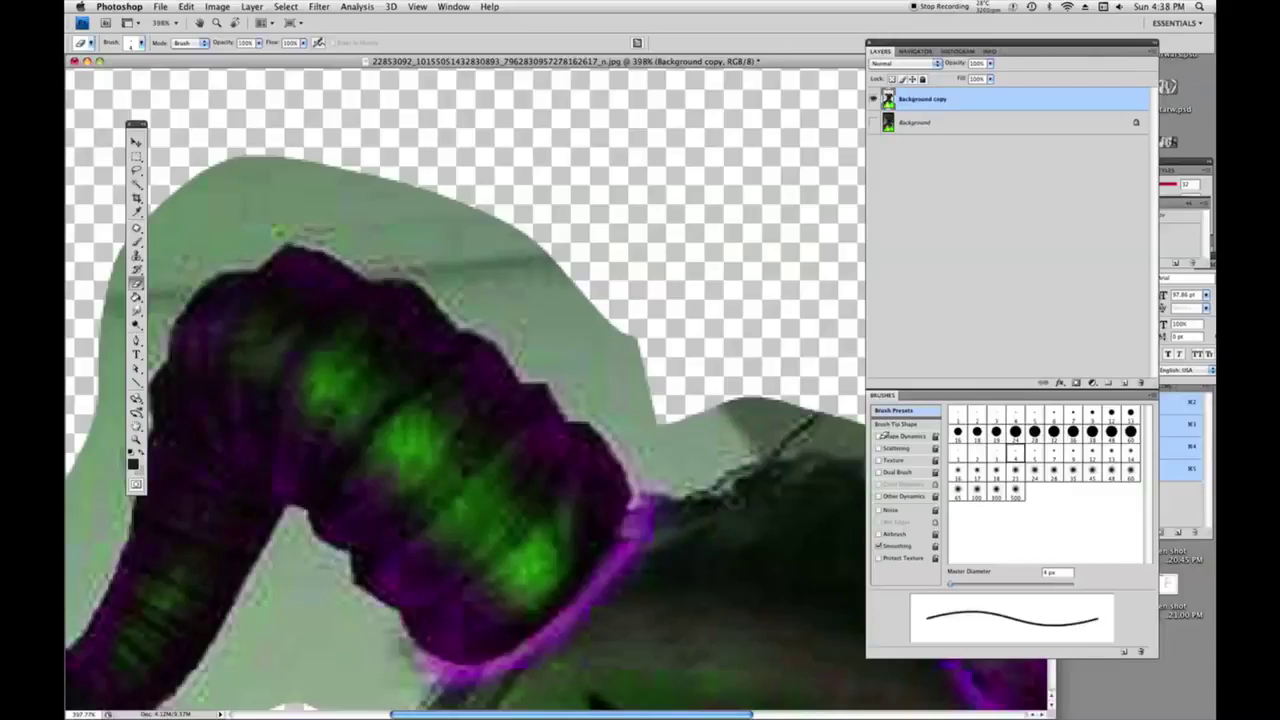
{"action": "mouse_move", "coordinate": [591, 411]}
{"action": "left_mouse_down"}
{"action": "mouse_move", "coordinate": [639, 477]}
{"action": "mouse_move", "coordinate": [595, 412]}
{"action": "mouse_move", "coordinate": [673, 481]}
{"action": "mouse_move", "coordinate": [642, 478]}
{"action": "mouse_move", "coordinate": [672, 491]}
{"action": "mouse_move", "coordinate": [829, 420]}
{"action": "mouse_move", "coordinate": [810, 446]}
{"action": "mouse_move", "coordinate": [713, 485]}
{"action": "mouse_move", "coordinate": [845, 415]}
{"action": "left_mouse_up"}
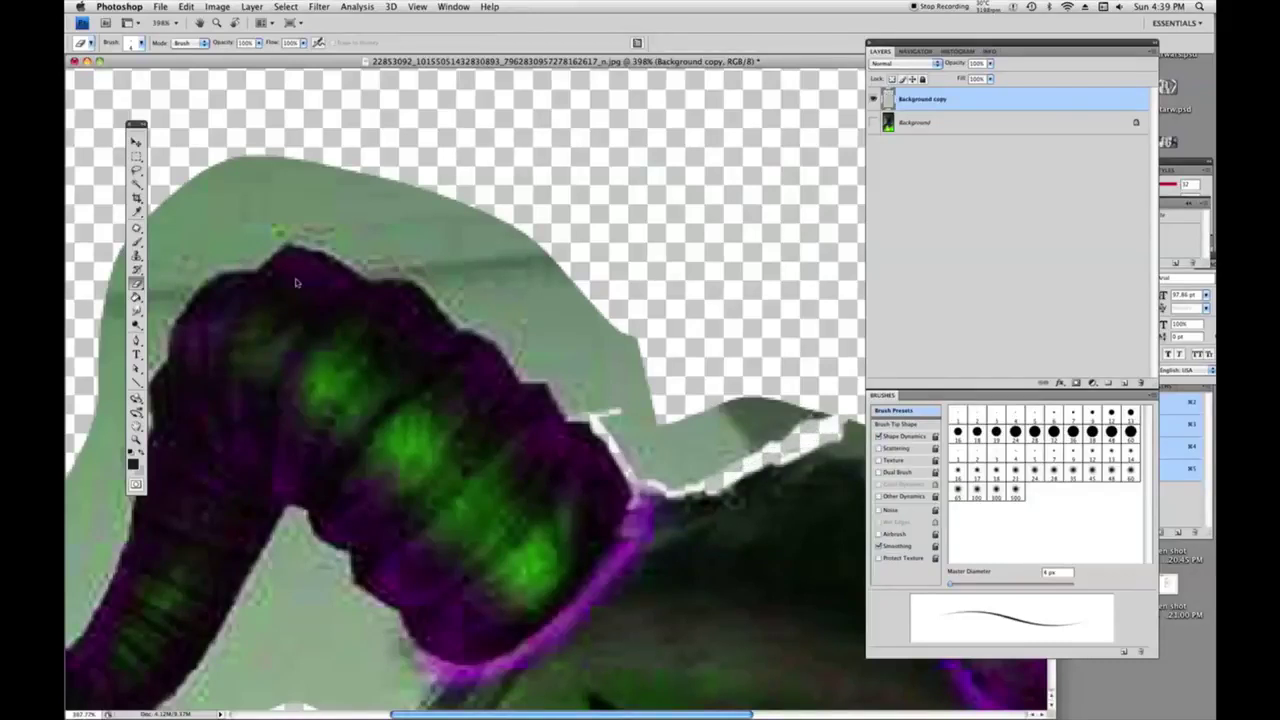
Lasso and remove the leftover background above the hairline and along the upper edge of the left horn.
{"action": "left_click", "coordinate": [137, 170]}
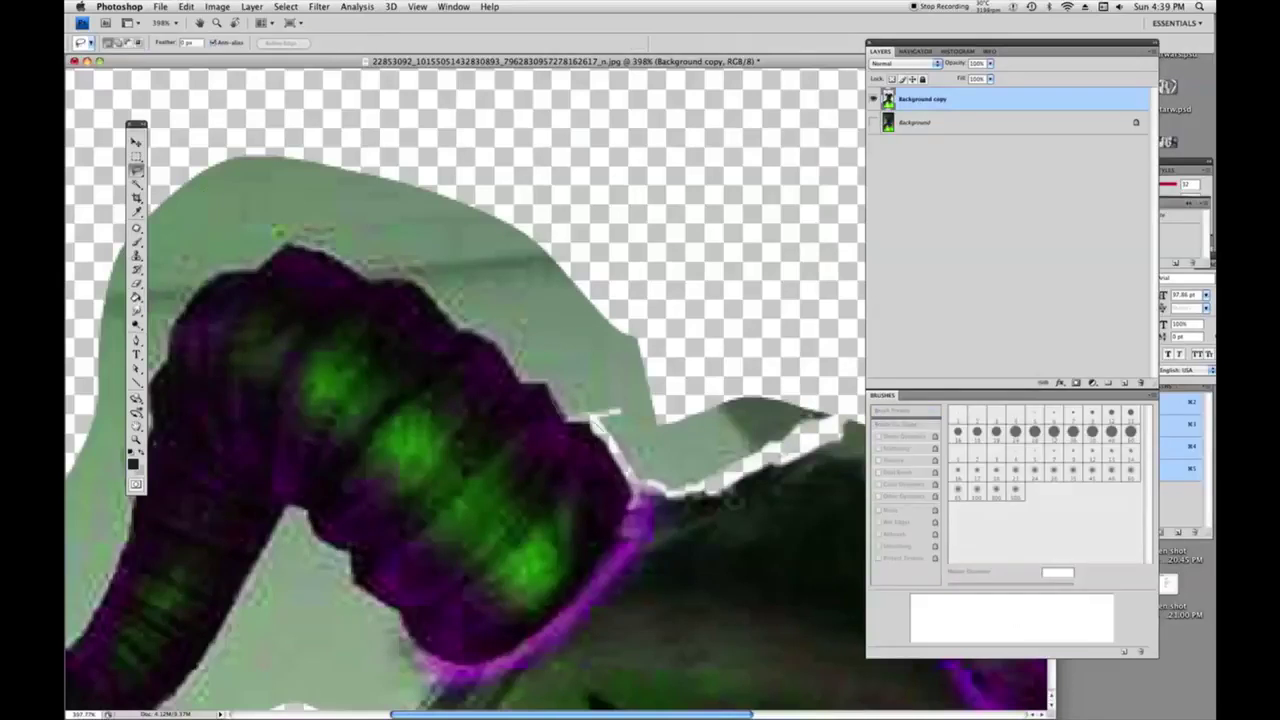
{"action": "mouse_move", "coordinate": [745, 478]}
{"action": "left_mouse_down"}
{"action": "mouse_move", "coordinate": [825, 438]}
{"action": "mouse_move", "coordinate": [630, 246]}
{"action": "mouse_move", "coordinate": [522, 378]}
{"action": "left_mouse_up"}
{"action": "key", "text": "Delete"}
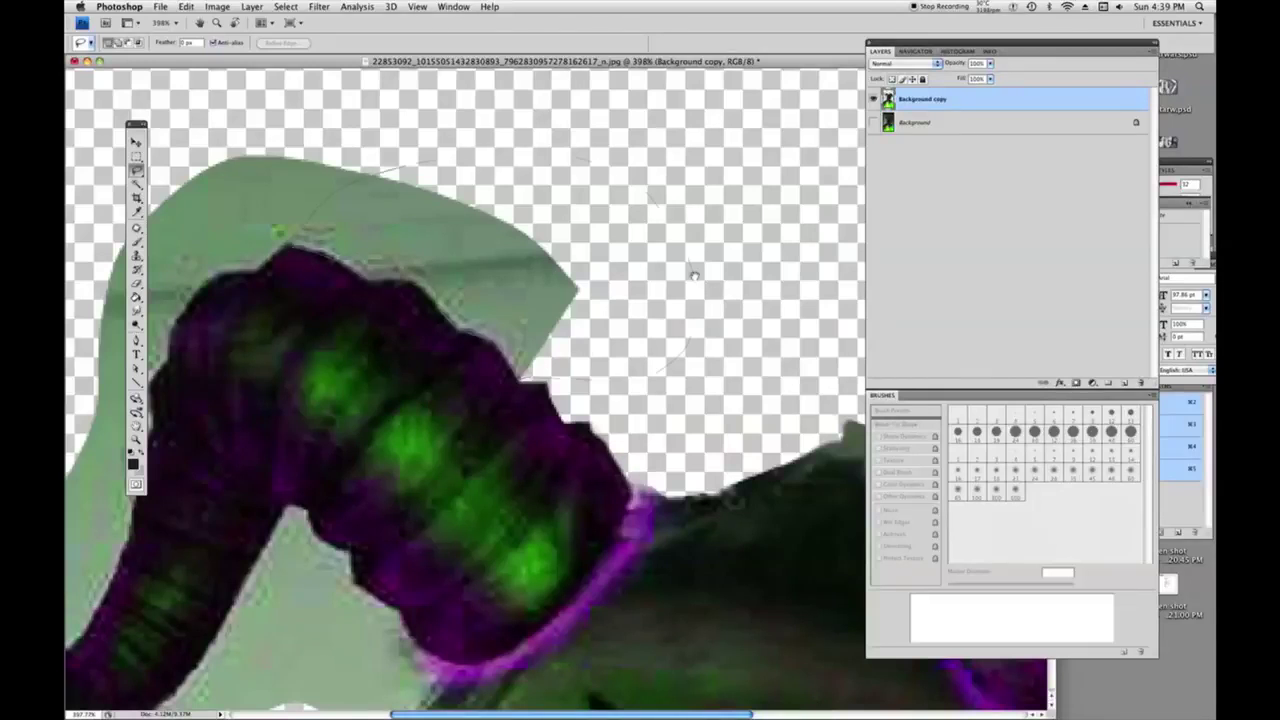
{"action": "left_click_drag", "start_coordinate": [694, 275], "coordinate": [404, 160]}
{"action": "key", "text": "super+x"}
Trim the remaining background around the left horn's outer curve, tip and underside with the Lasso.
{"action": "left_click_drag", "start_coordinate": [340, 338], "coordinate": [640, 369]}
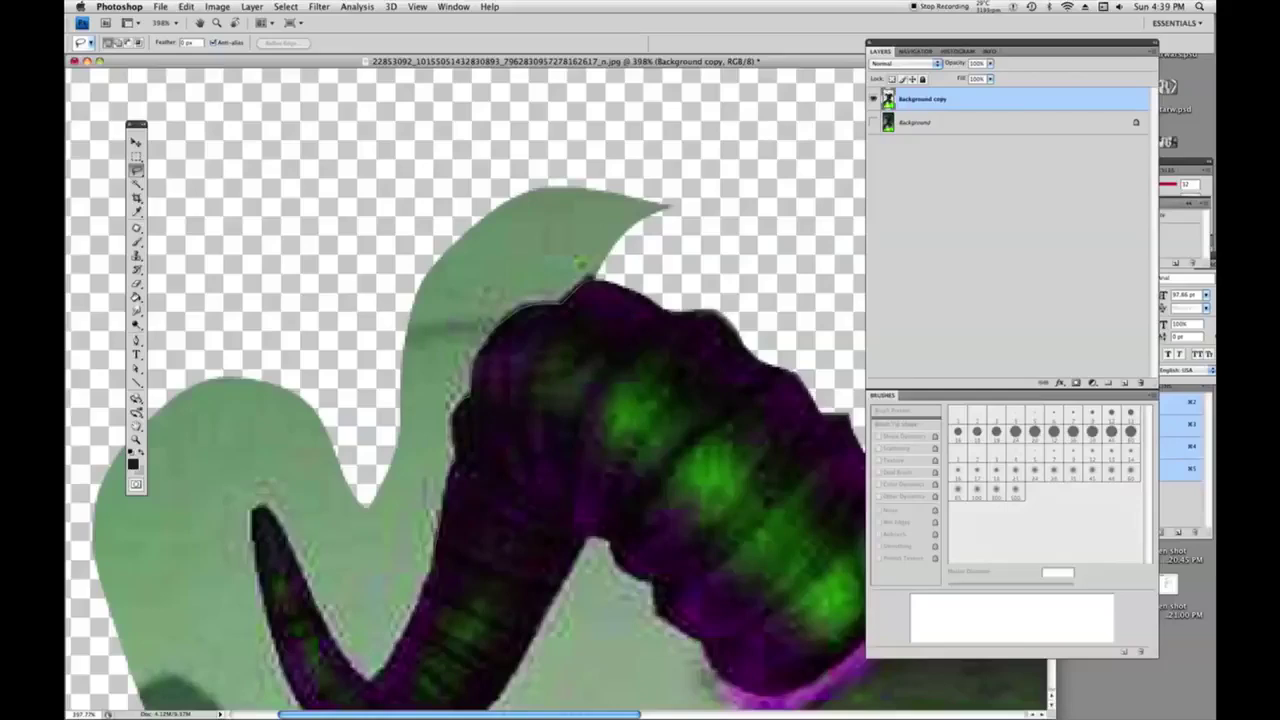
{"action": "mouse_move", "coordinate": [350, 496]}
{"action": "left_mouse_down"}
{"action": "mouse_move", "coordinate": [342, 380]}
{"action": "mouse_move", "coordinate": [392, 152]}
{"action": "mouse_move", "coordinate": [704, 258]}
{"action": "left_mouse_up"}
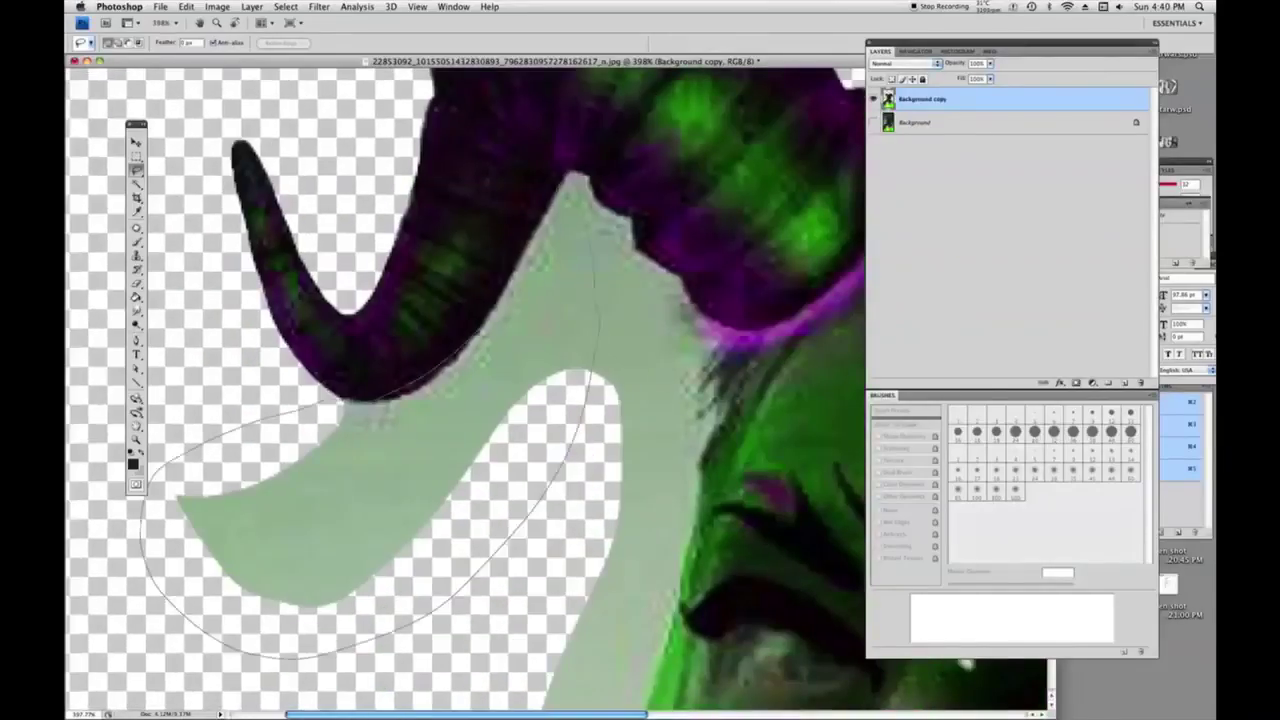
{"action": "left_click_drag", "start_coordinate": [620, 506], "coordinate": [573, 184]}
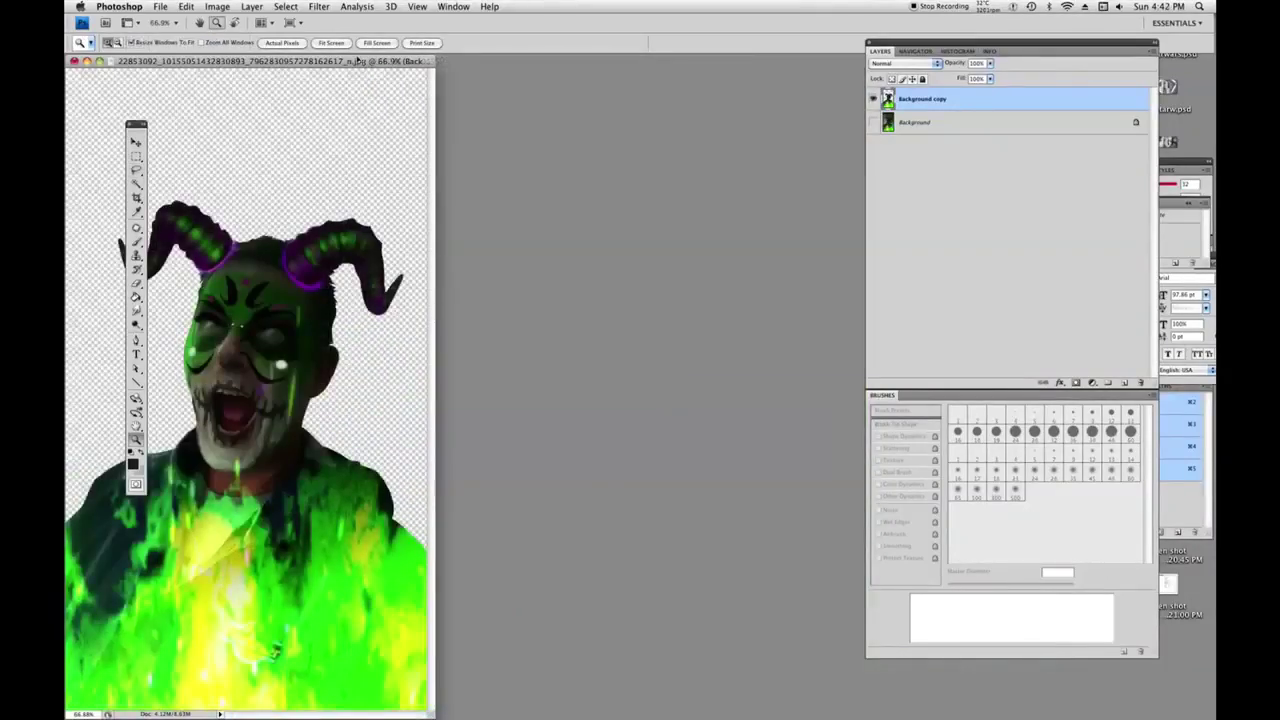
Save the cut-out to the Desktop as thumb.psd in Photoshop format with layers kept.
{"action": "left_click_drag", "start_coordinate": [357, 61], "coordinate": [518, 63]}
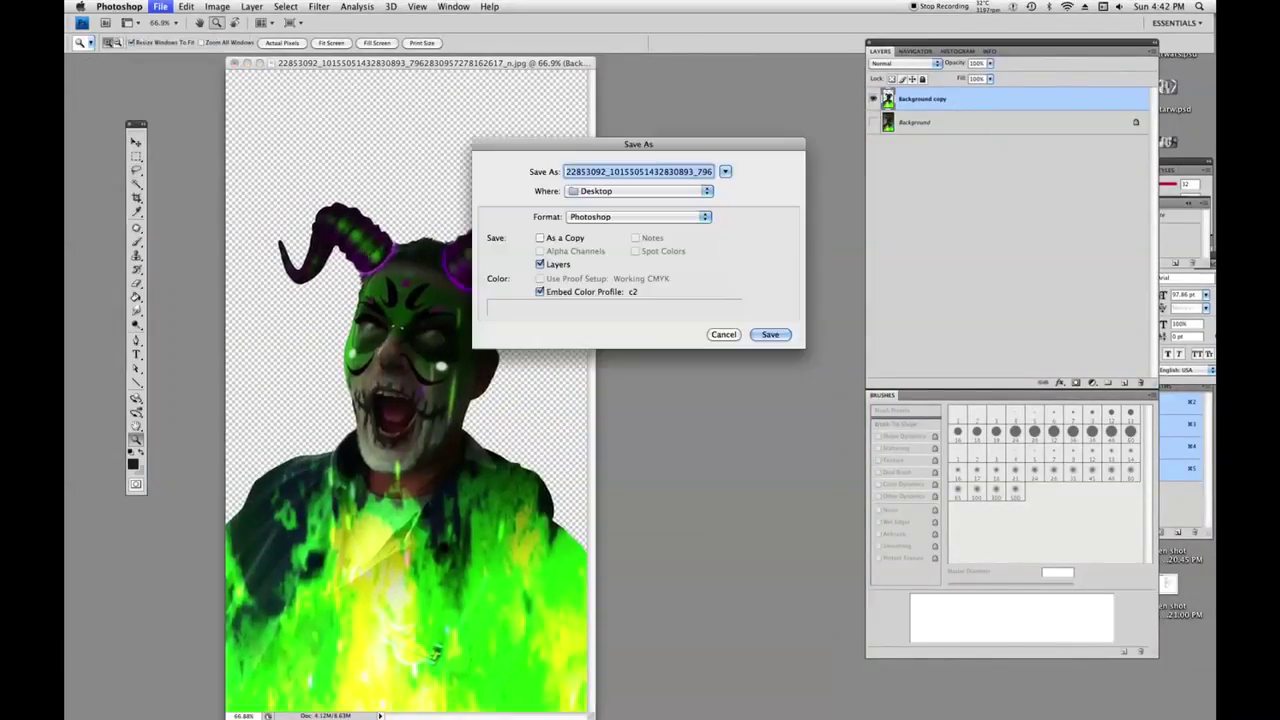
{"action": "type", "text": "thumb.psd"}
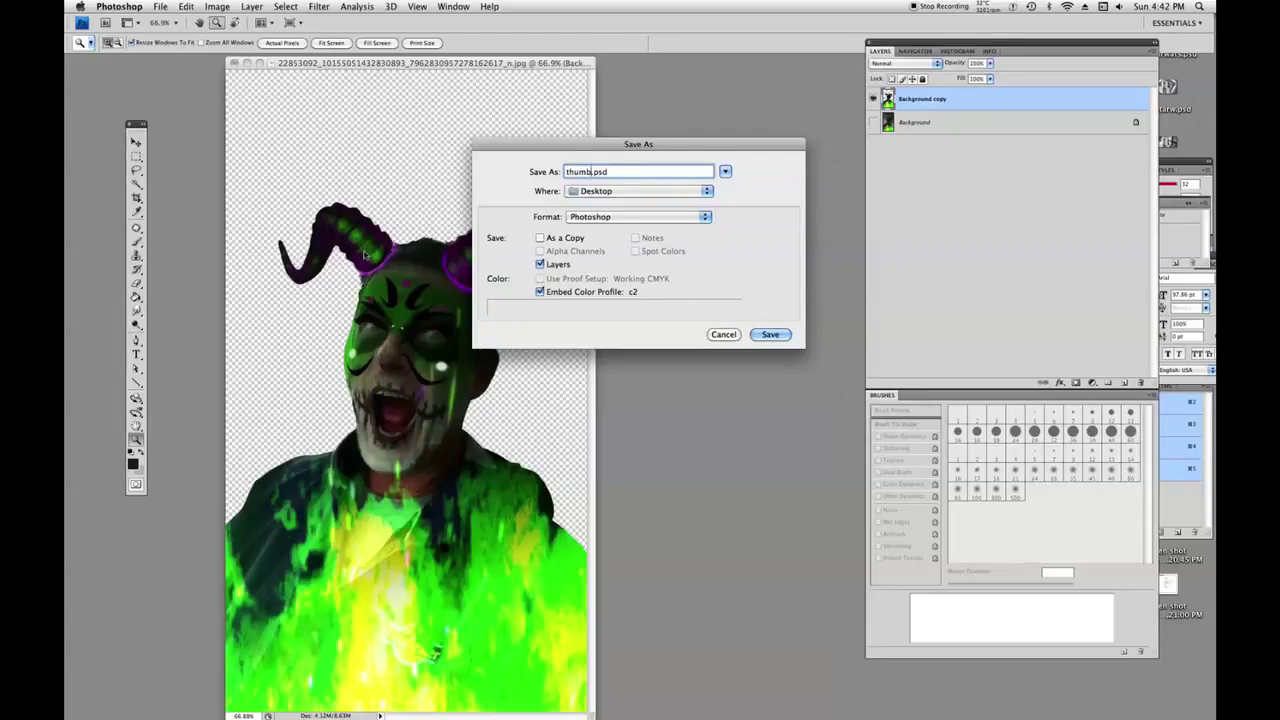
{"action": "left_click", "coordinate": [770, 334]}
{"action": "left_click", "coordinate": [768, 251]}
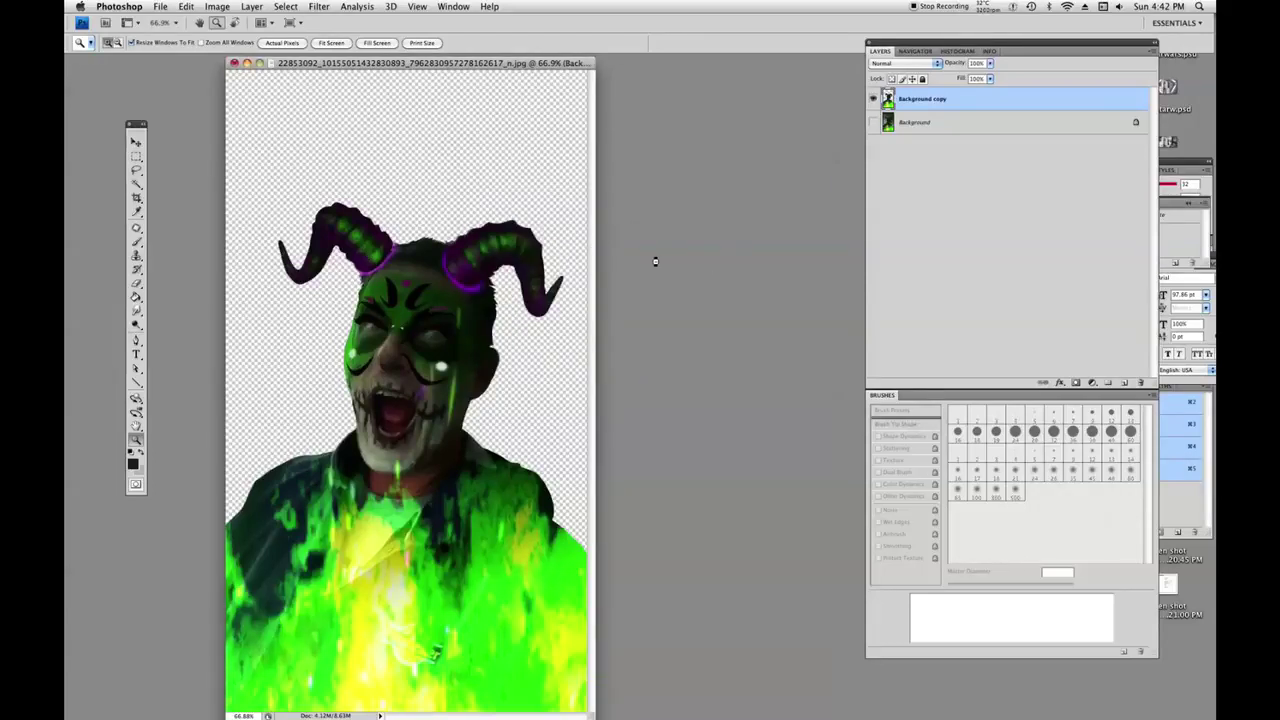
Enlarge the canvas around the figure, setting its width to 15 cm and also increasing its height.
{"action": "left_click", "coordinate": [217, 7]}
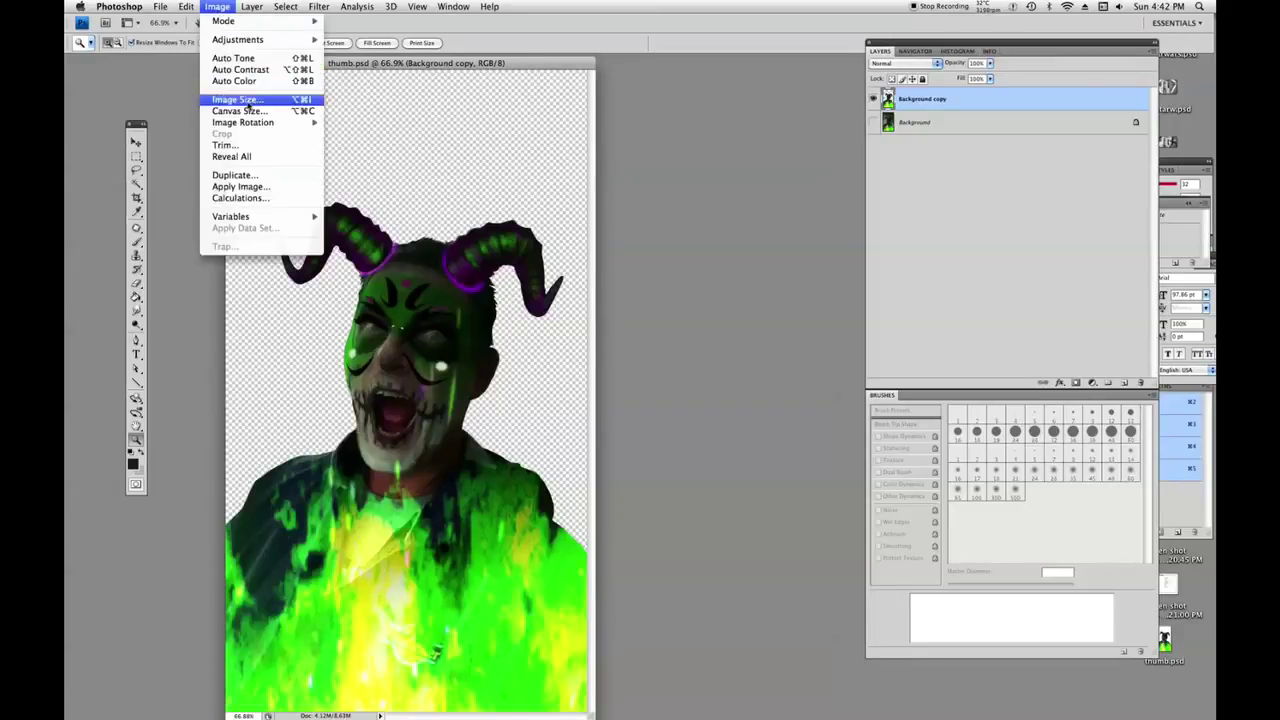
{"action": "left_click", "coordinate": [240, 111]}
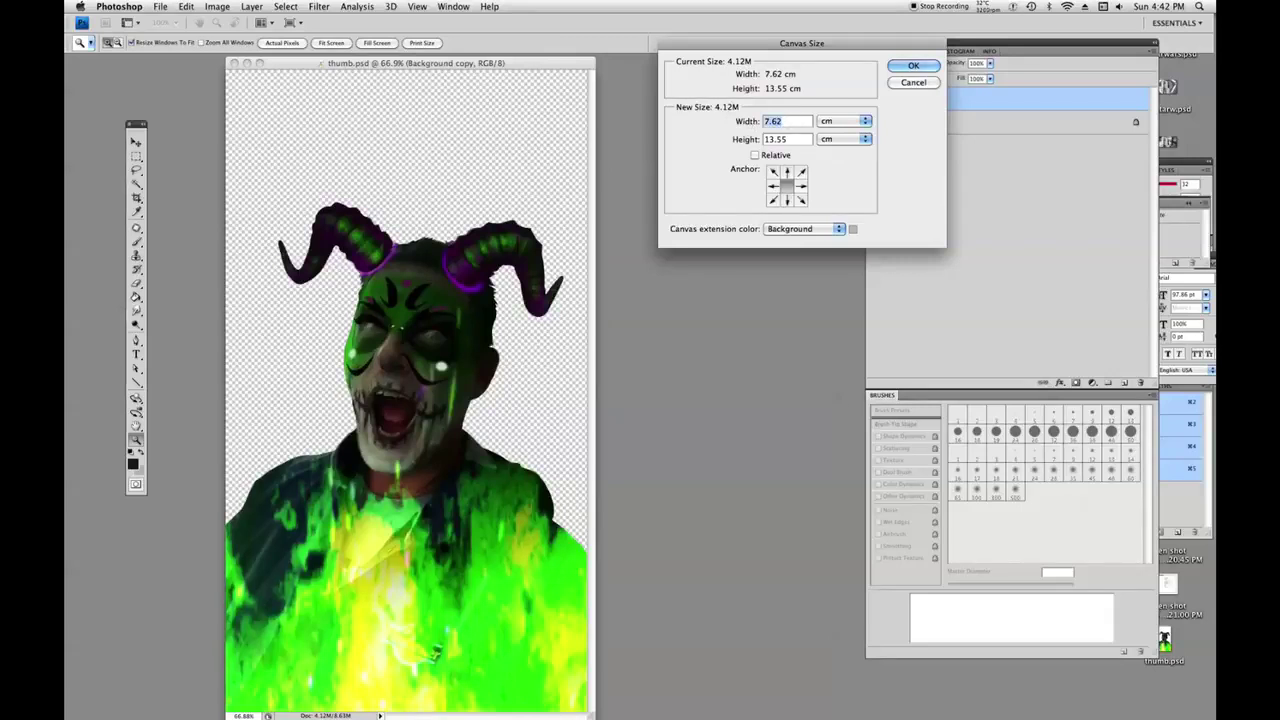
{"action": "type", "text": "15"}
{"action": "left_click_drag", "start_coordinate": [790, 146], "coordinate": [752, 147]}
{"action": "left_click", "coordinate": [910, 66]}
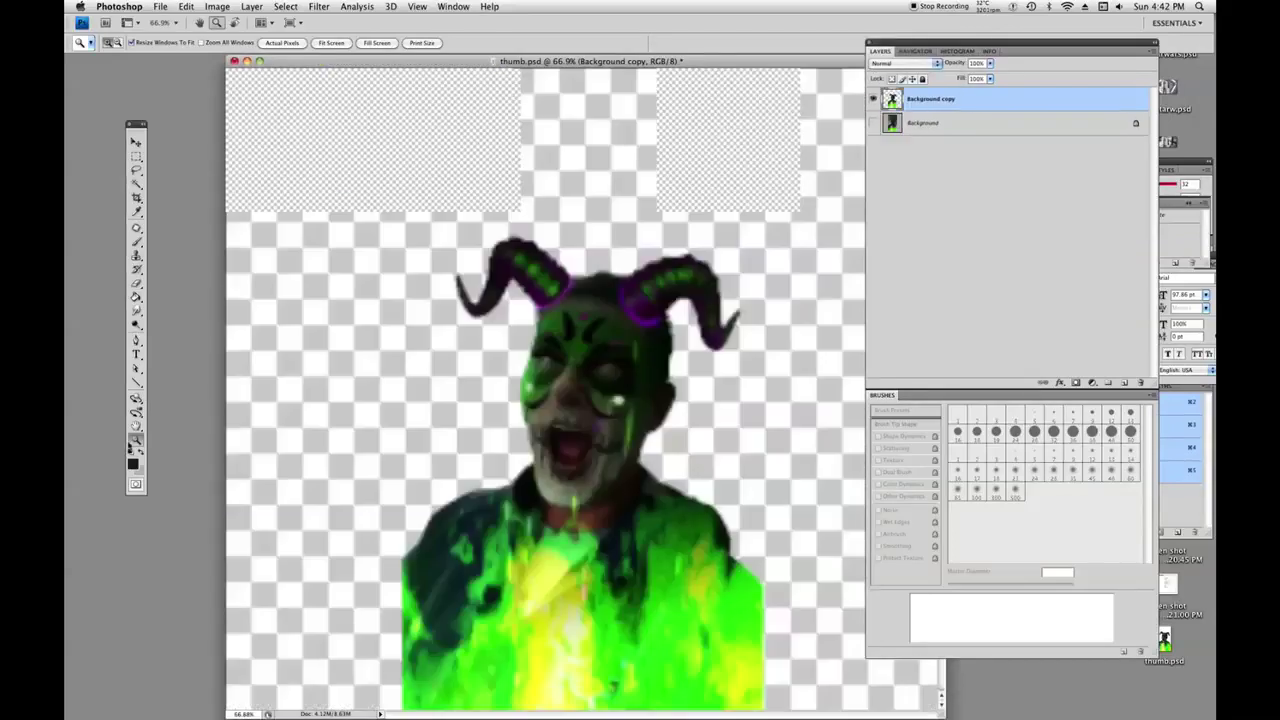
Move the figure to the lower right of the enlarged canvas, aligned with the bottom edge.
{"action": "right_click", "coordinate": [500, 213]}
{"action": "left_click", "coordinate": [509, 213]}
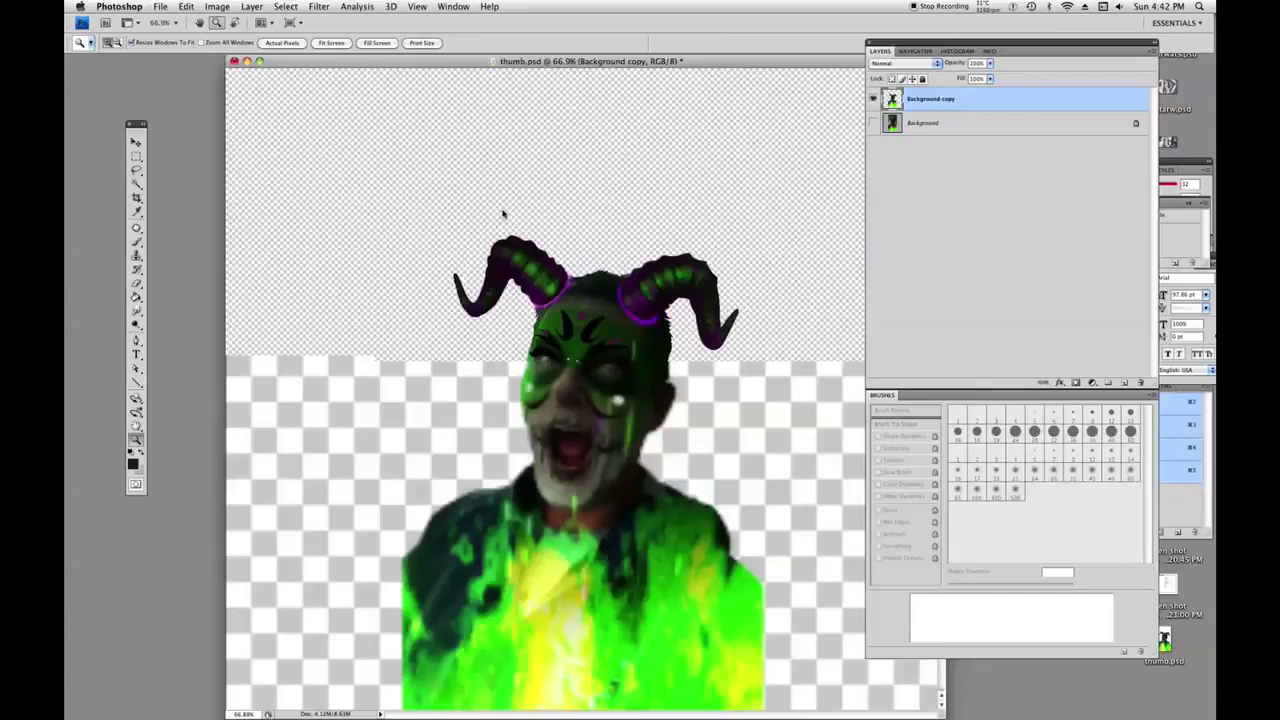
{"action": "key", "text": "v"}
{"action": "left_click_drag", "start_coordinate": [687, 337], "coordinate": [711, 335]}
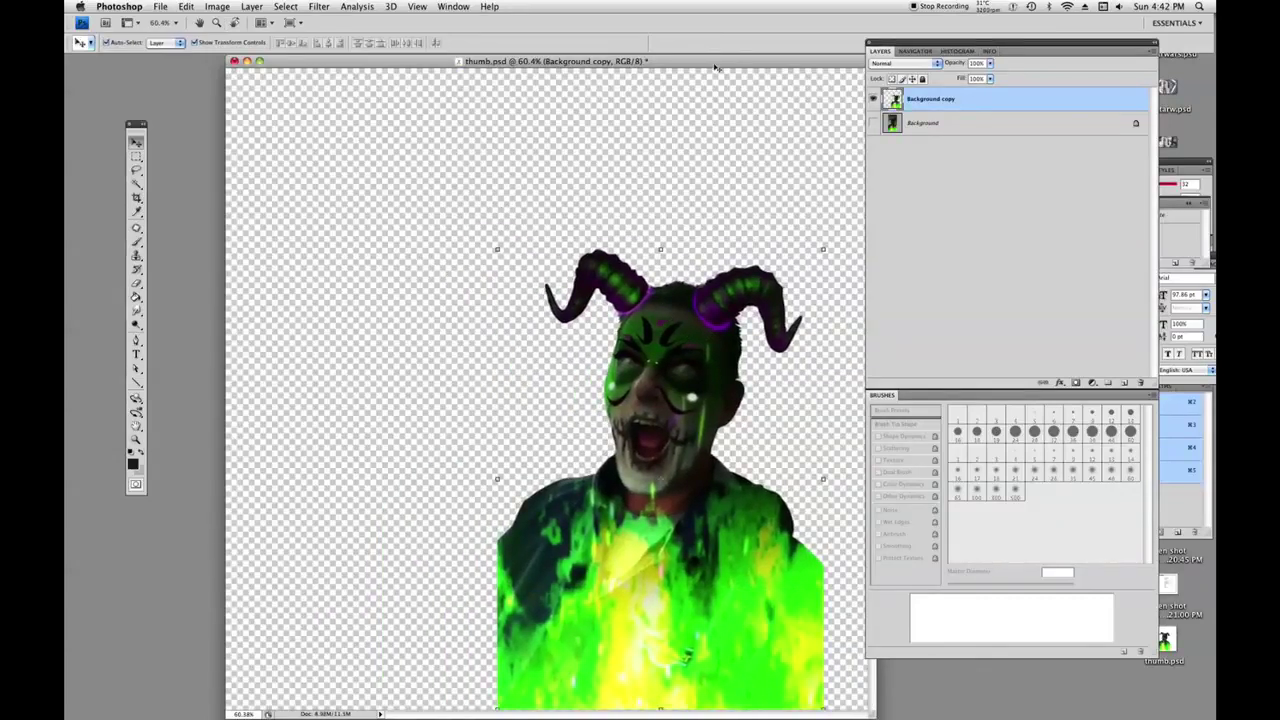
Brighten the figure's layer with a Brightness/Contrast adjustment, setting Brightness to 61.
{"action": "left_click_drag", "start_coordinate": [716, 62], "coordinate": [631, 54]}
{"action": "left_click", "coordinate": [220, 8]}
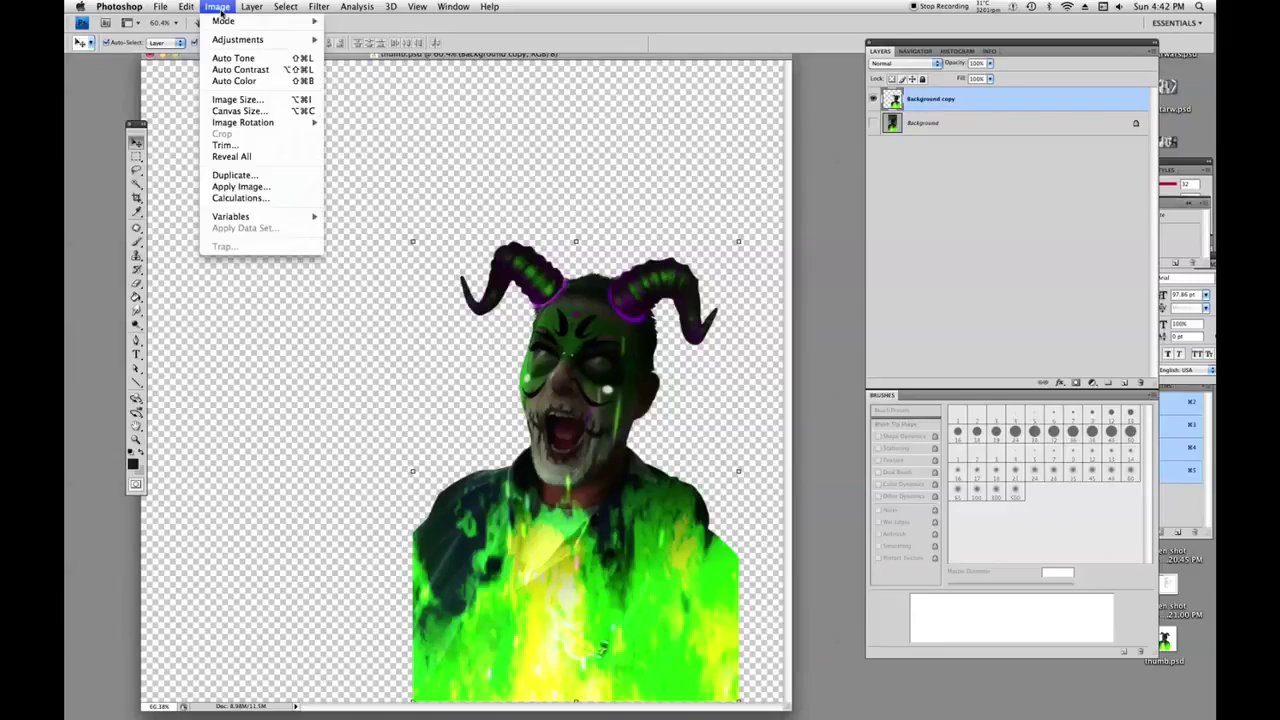
{"action": "mouse_move", "coordinate": [284, 42]}
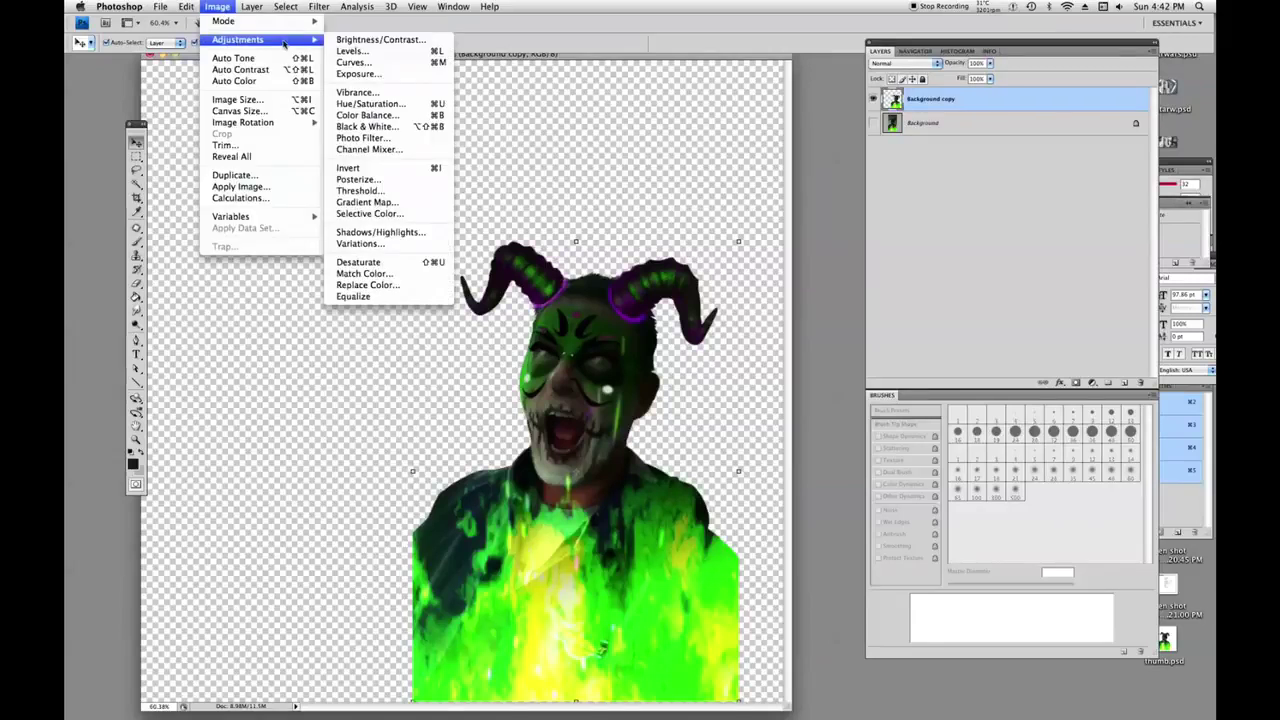
{"action": "left_click", "coordinate": [370, 40]}
{"action": "left_click_drag", "start_coordinate": [897, 112], "coordinate": [925, 116]}
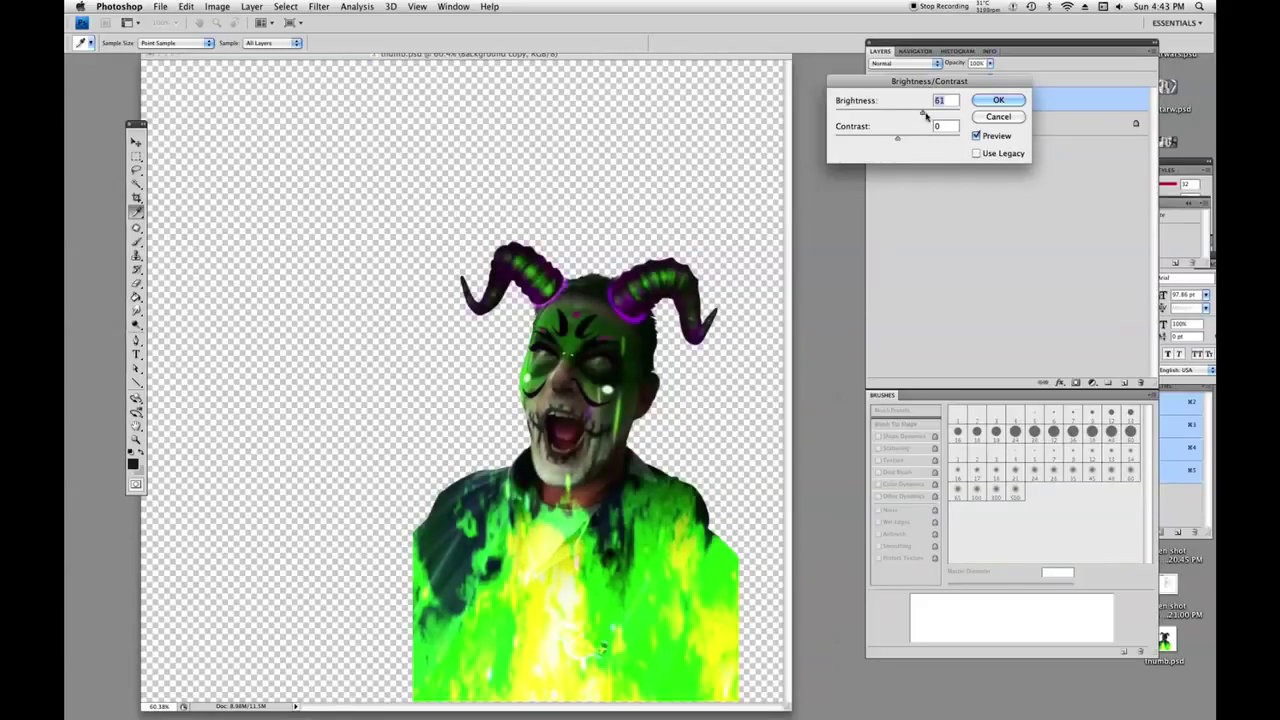
{"action": "left_click", "coordinate": [998, 100]}
{"action": "key", "text": "v"}
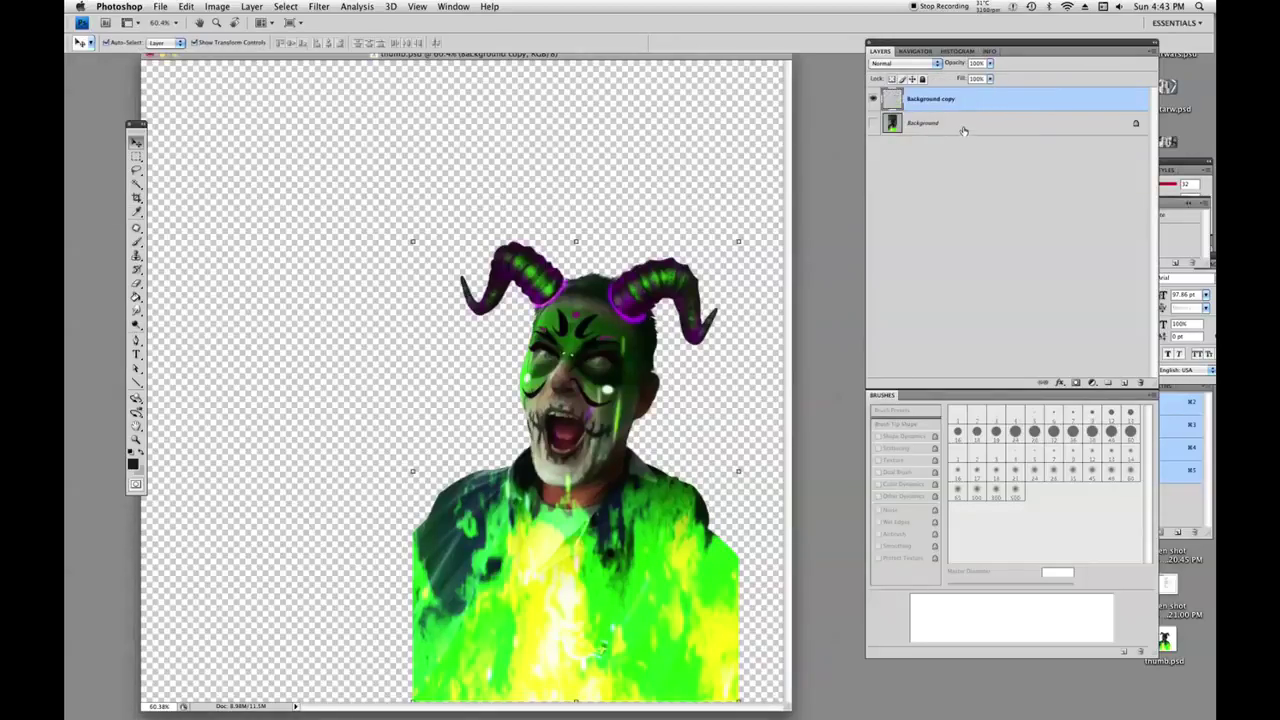
Delete the hidden Background layer and add a new empty layer beneath the figure.
{"action": "left_click_drag", "start_coordinate": [933, 124], "coordinate": [1141, 382]}
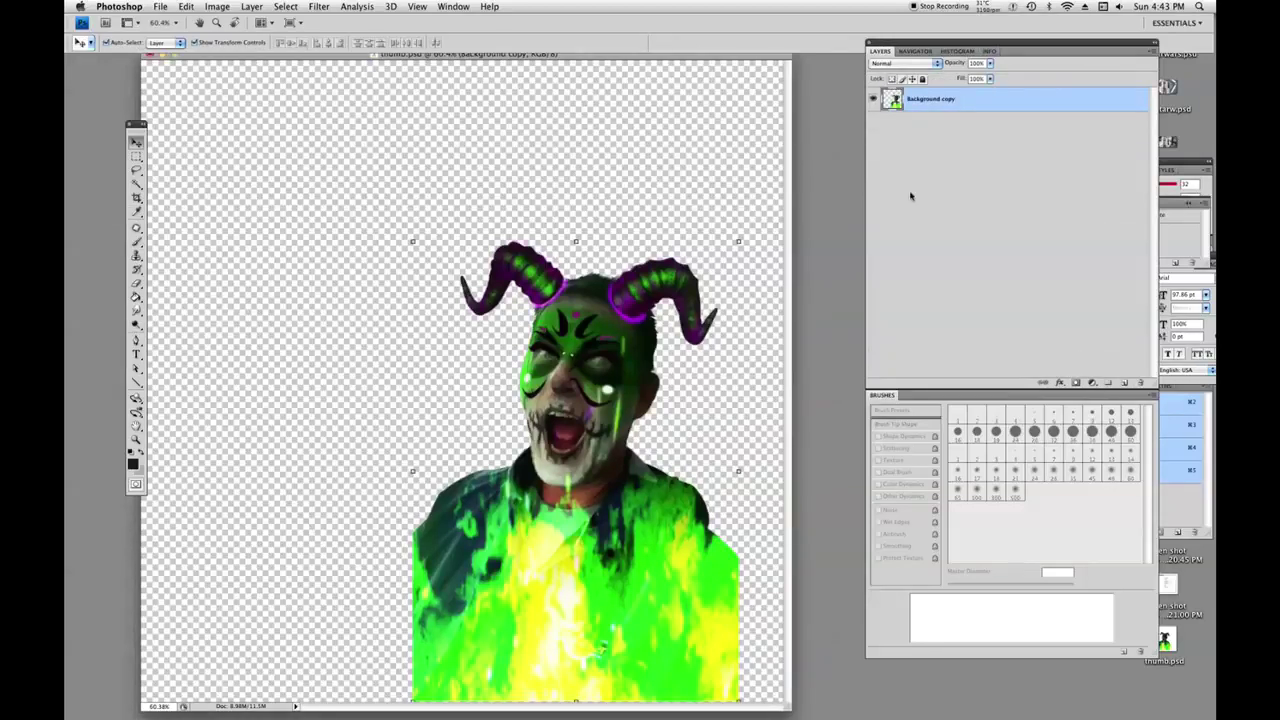
{"action": "left_click", "coordinate": [1124, 382]}
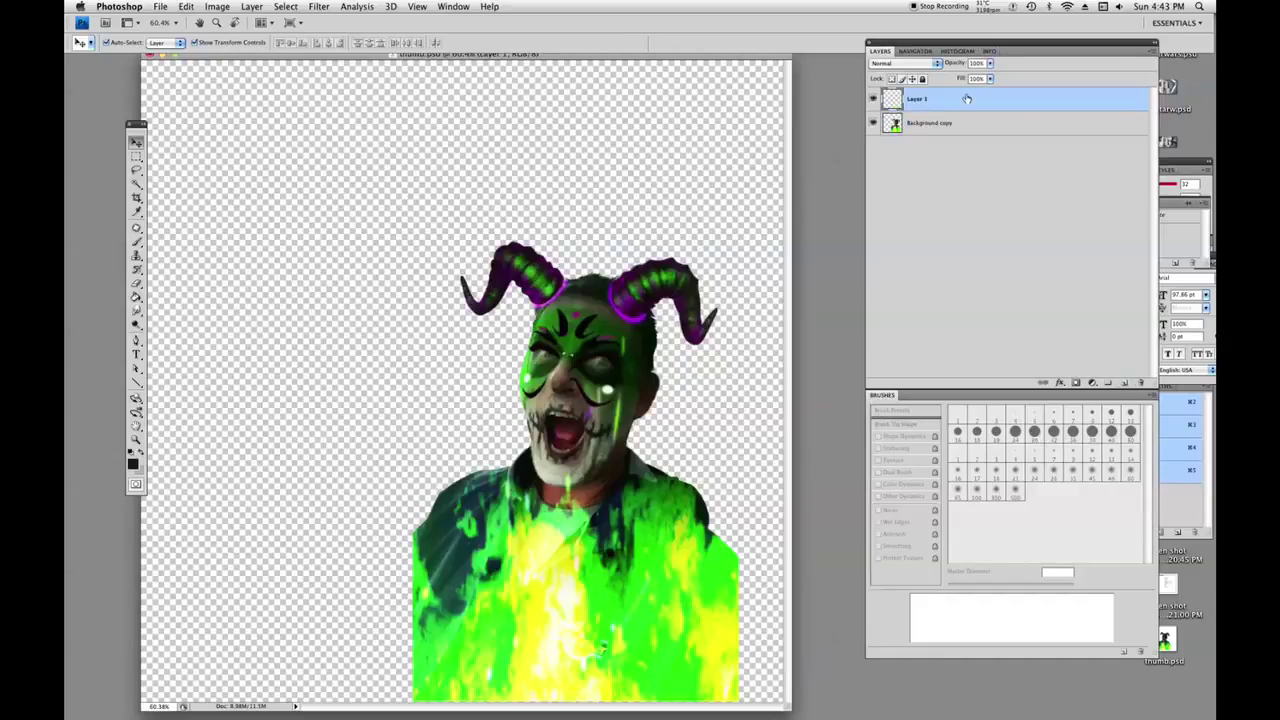
{"action": "left_click_drag", "start_coordinate": [967, 98], "coordinate": [952, 130]}
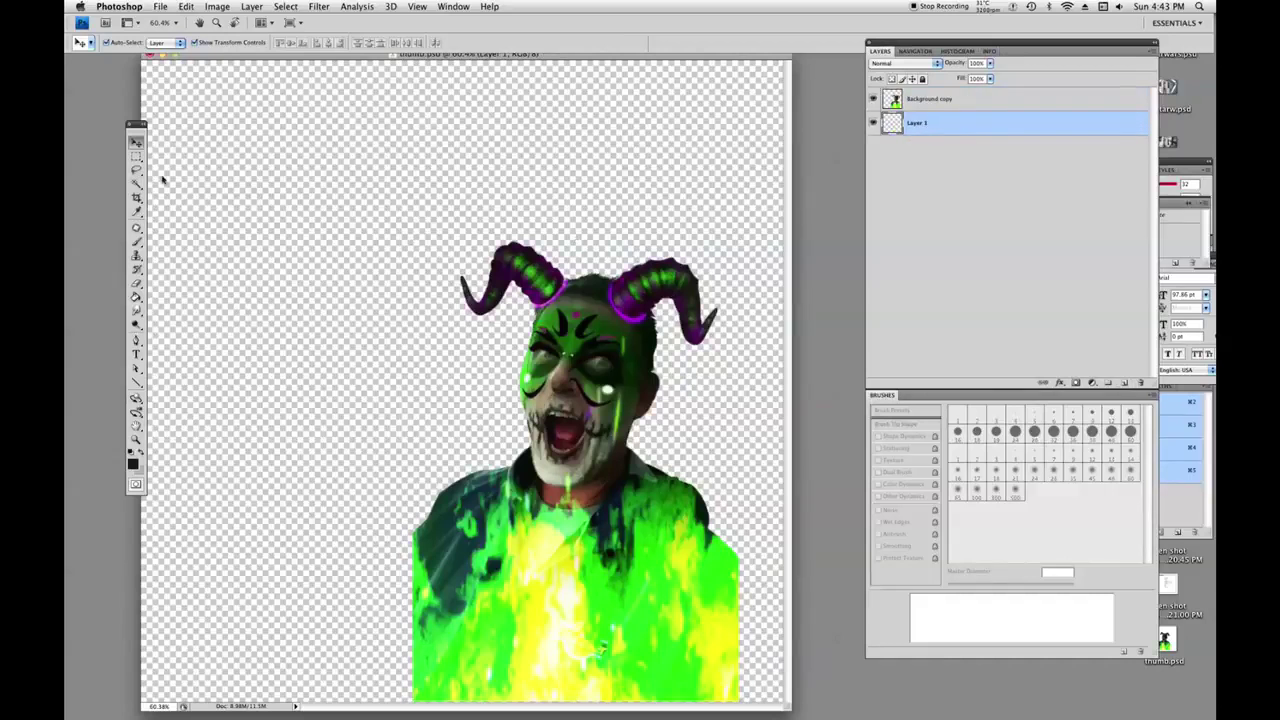
Fill the new layer behind the figure with near-white (#fef9f9) using the Paint Bucket.
{"action": "left_click", "coordinate": [137, 297]}
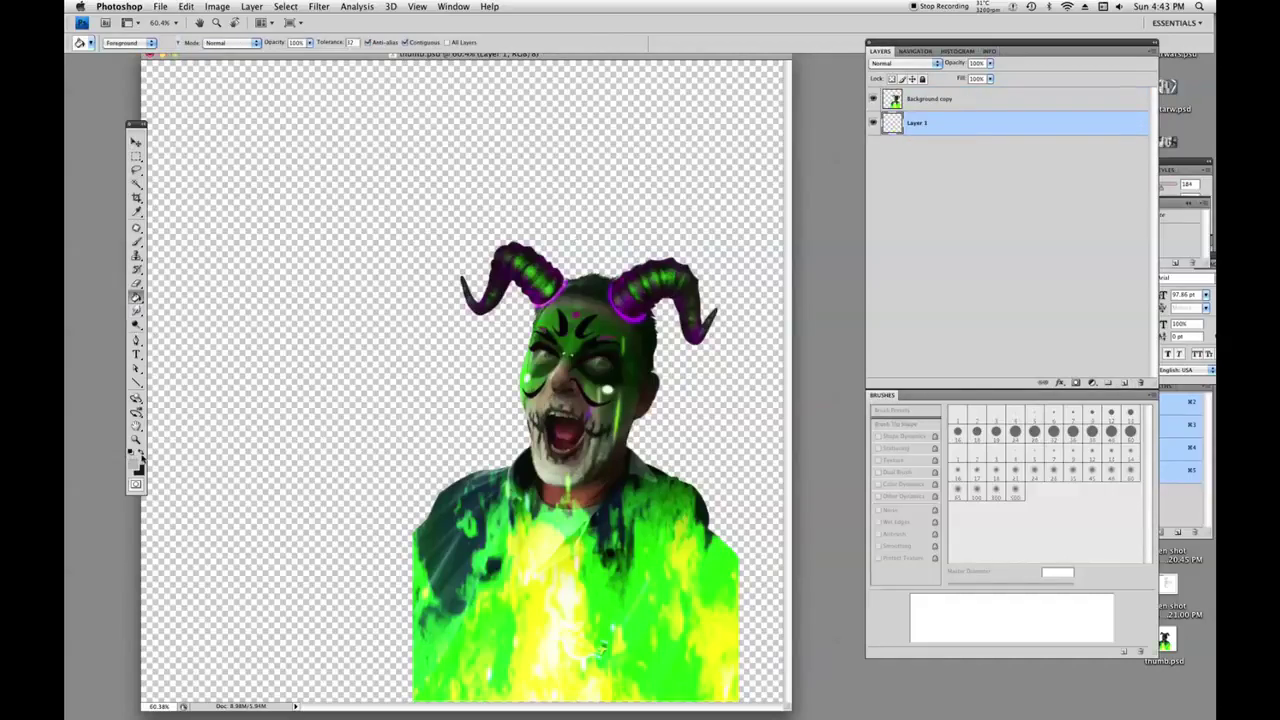
{"action": "left_click", "coordinate": [133, 462]}
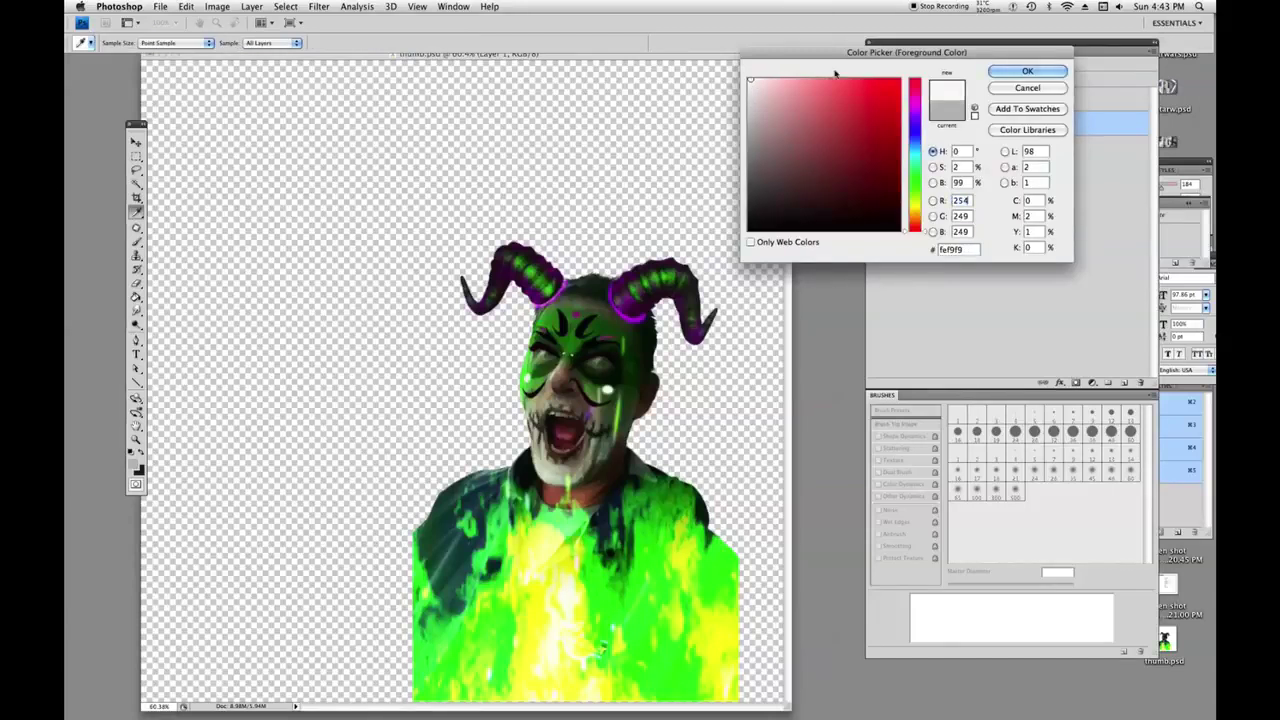
{"action": "left_click", "coordinate": [991, 70]}
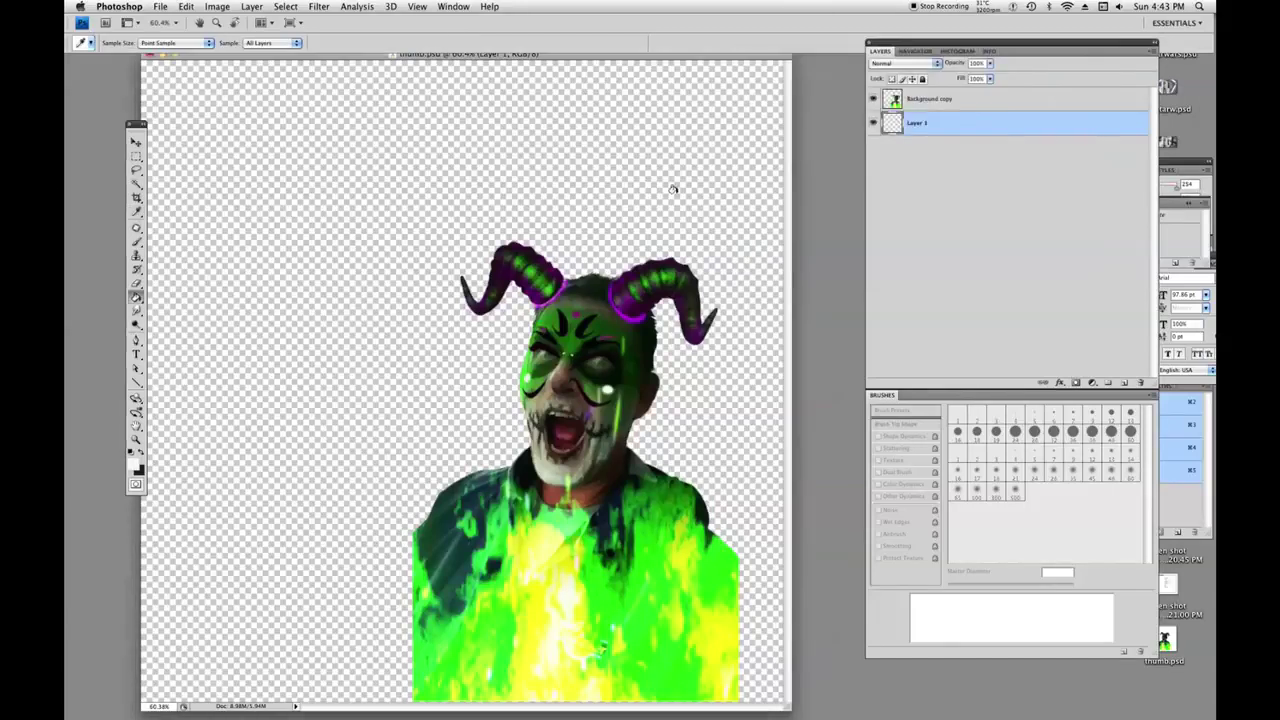
{"action": "left_click", "coordinate": [522, 207]}
Set the foreground colour to red (#f80303) and fill the layer behind the figure with it.
{"action": "left_click", "coordinate": [933, 101]}
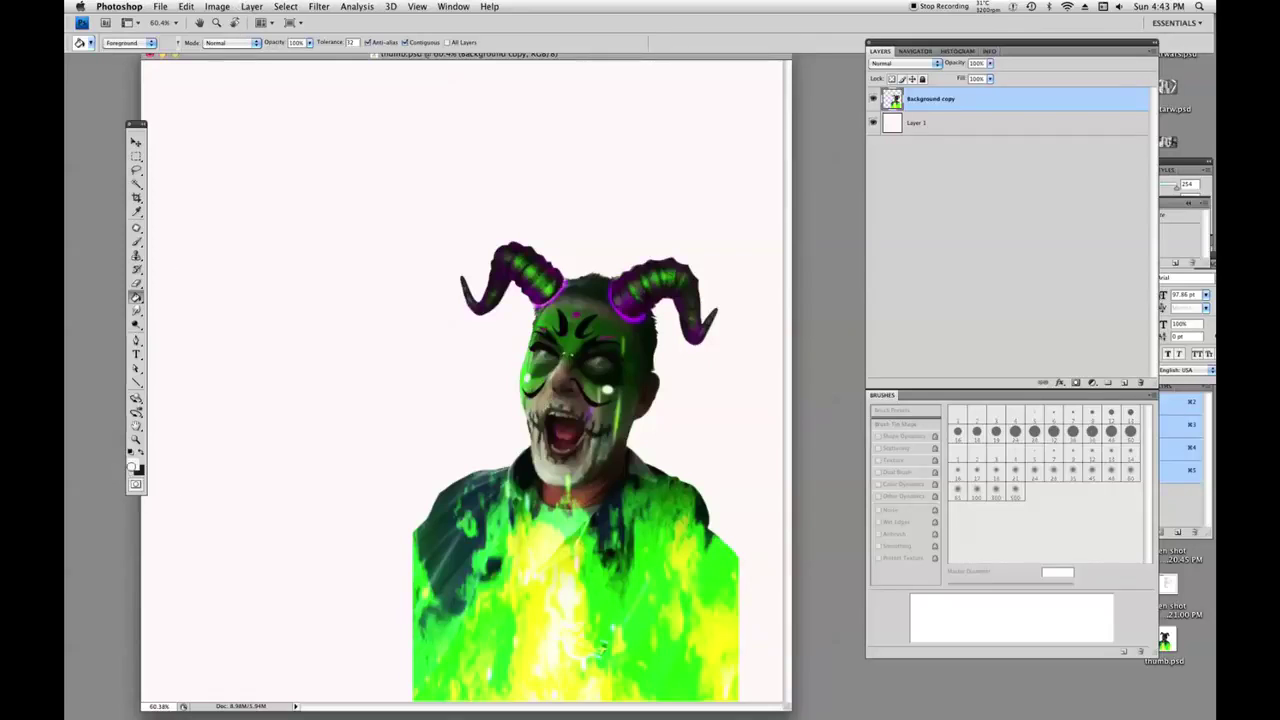
{"action": "left_click", "coordinate": [133, 464]}
{"action": "left_click", "coordinate": [899, 92]}
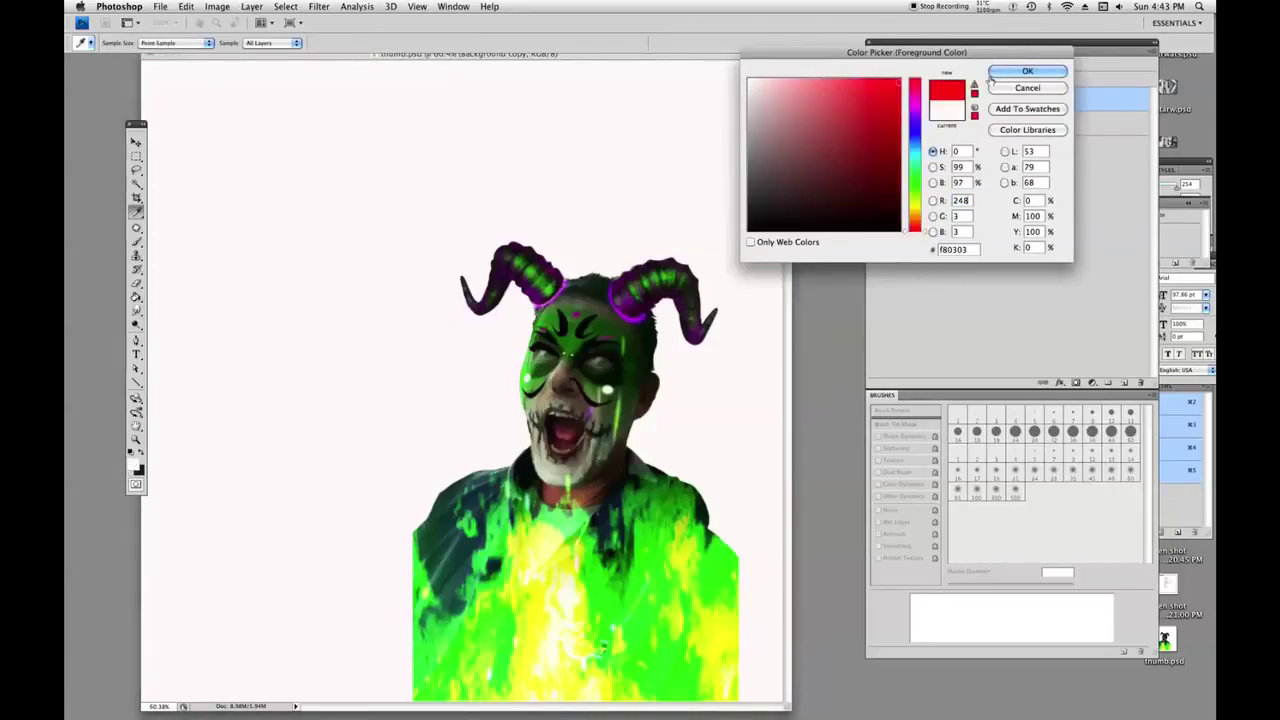
{"action": "left_click", "coordinate": [990, 73]}
{"action": "left_click", "coordinate": [916, 122]}
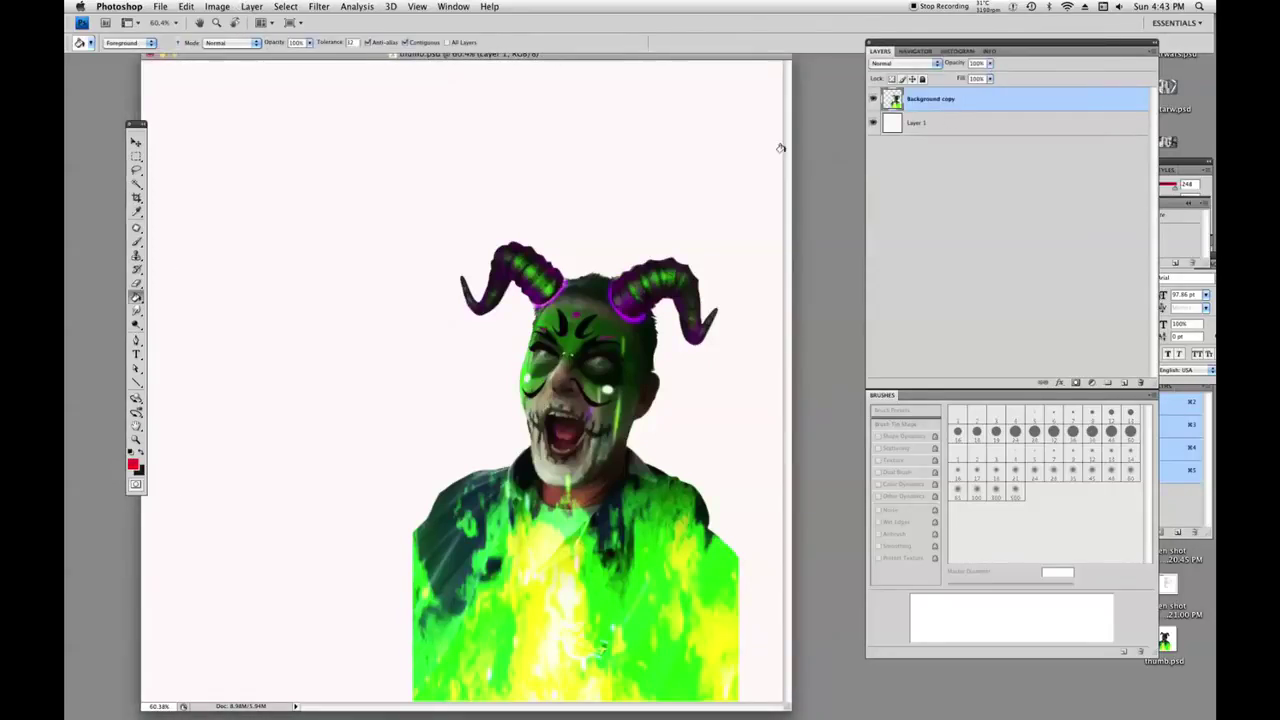
{"action": "left_click", "coordinate": [637, 146]}
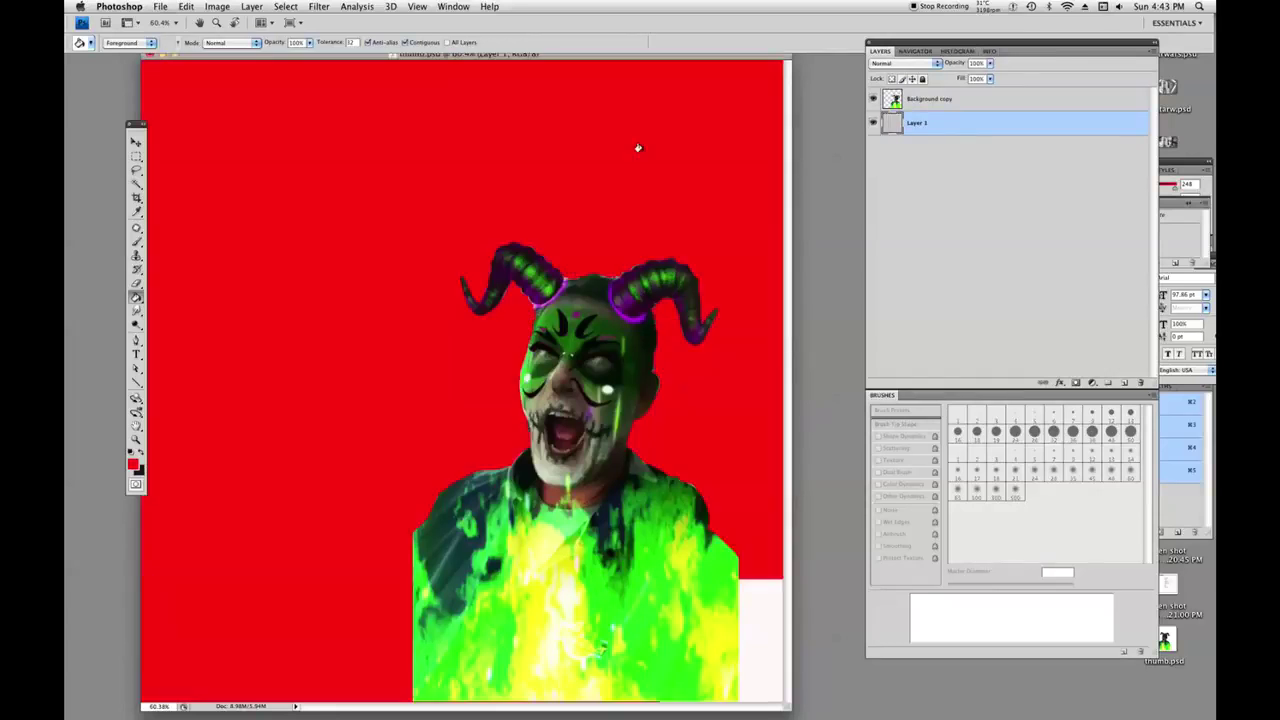
Add a white Stroke layer style around the outside of the figure, thicken it slightly, and save the file.
{"action": "left_click", "coordinate": [916, 99]}
{"action": "left_click", "coordinate": [251, 6]}
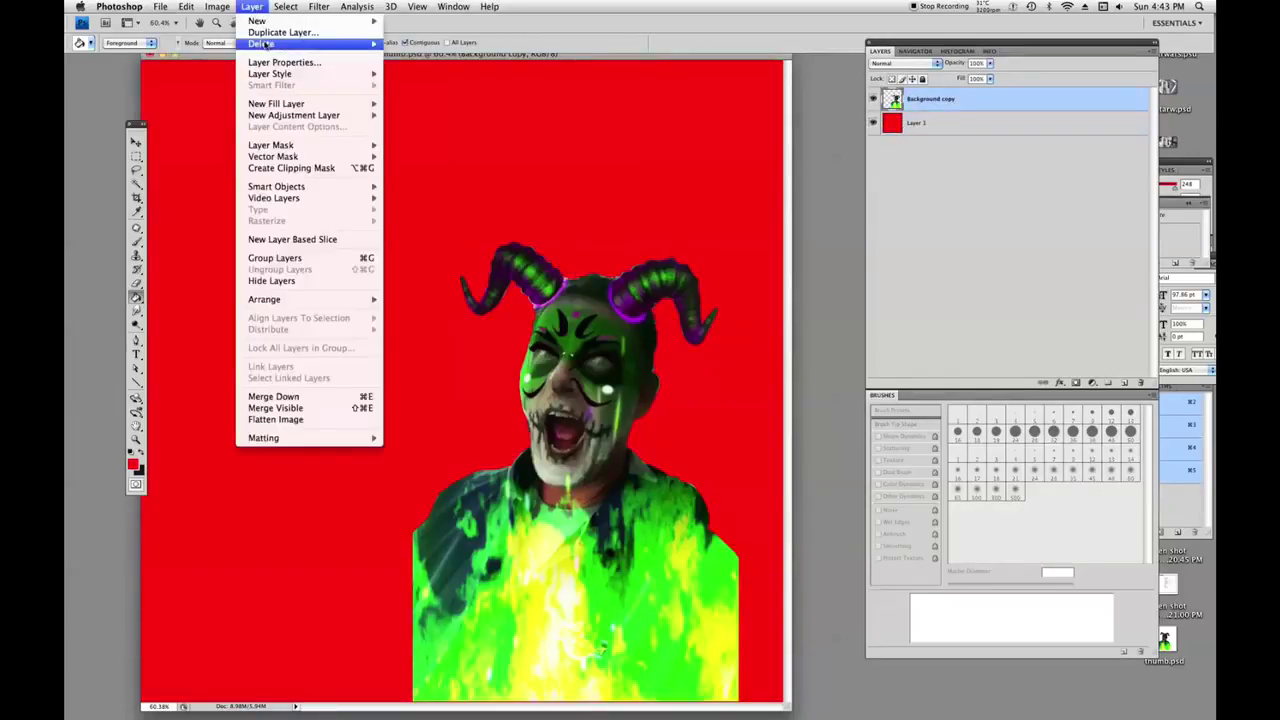
{"action": "mouse_move", "coordinate": [273, 78]}
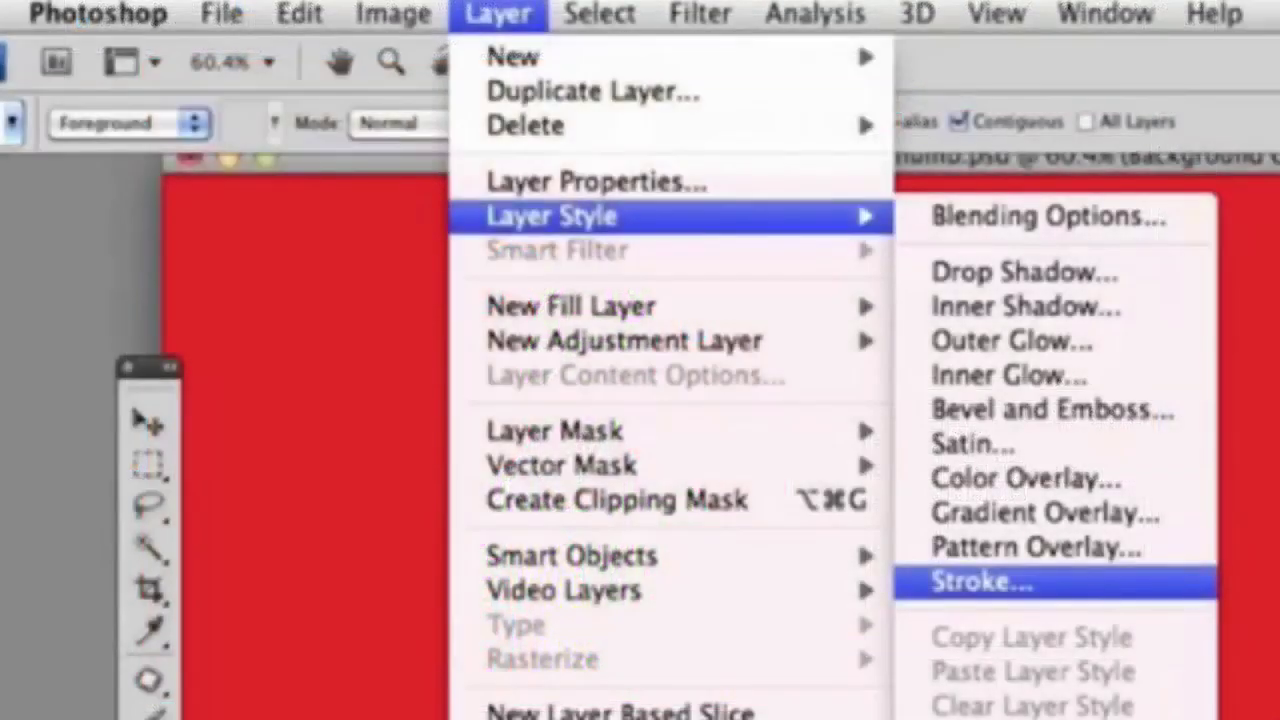
{"action": "left_click", "coordinate": [980, 582]}
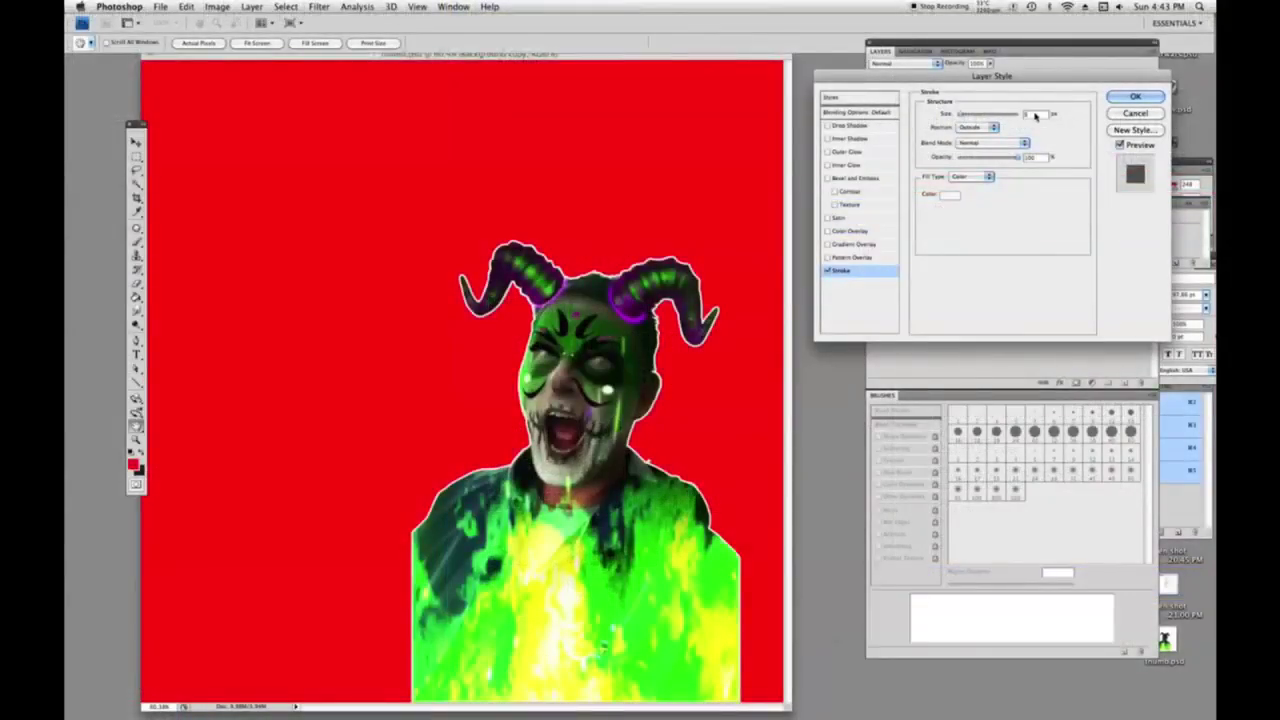
{"action": "left_click_drag", "start_coordinate": [961, 114], "coordinate": [964, 114]}
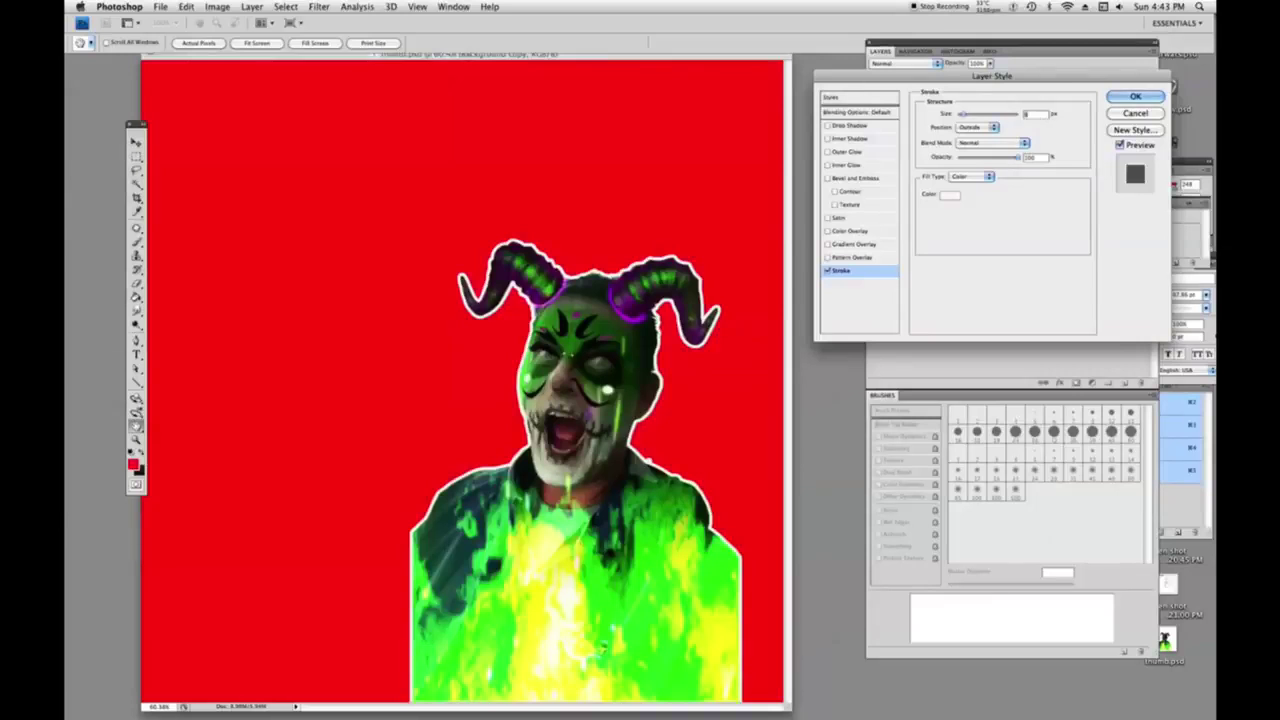
{"action": "left_click_drag", "start_coordinate": [963, 114], "coordinate": [965, 114]}
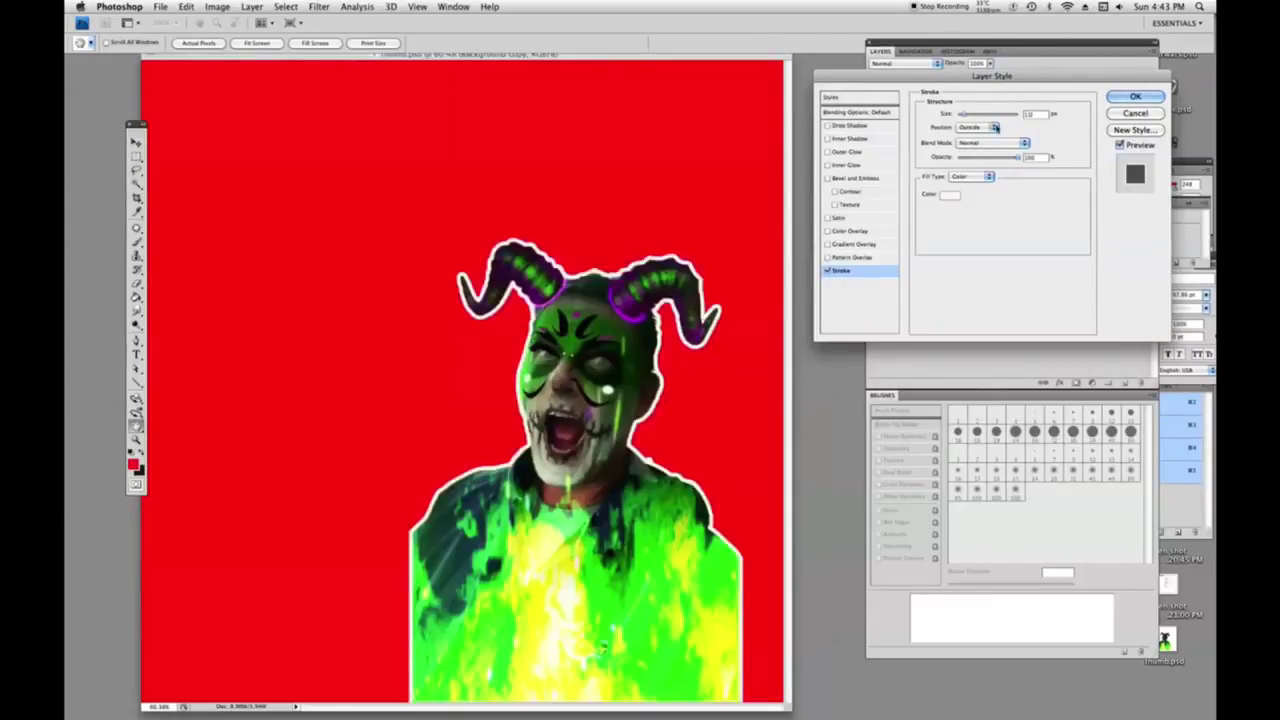
{"action": "left_click", "coordinate": [1130, 95]}
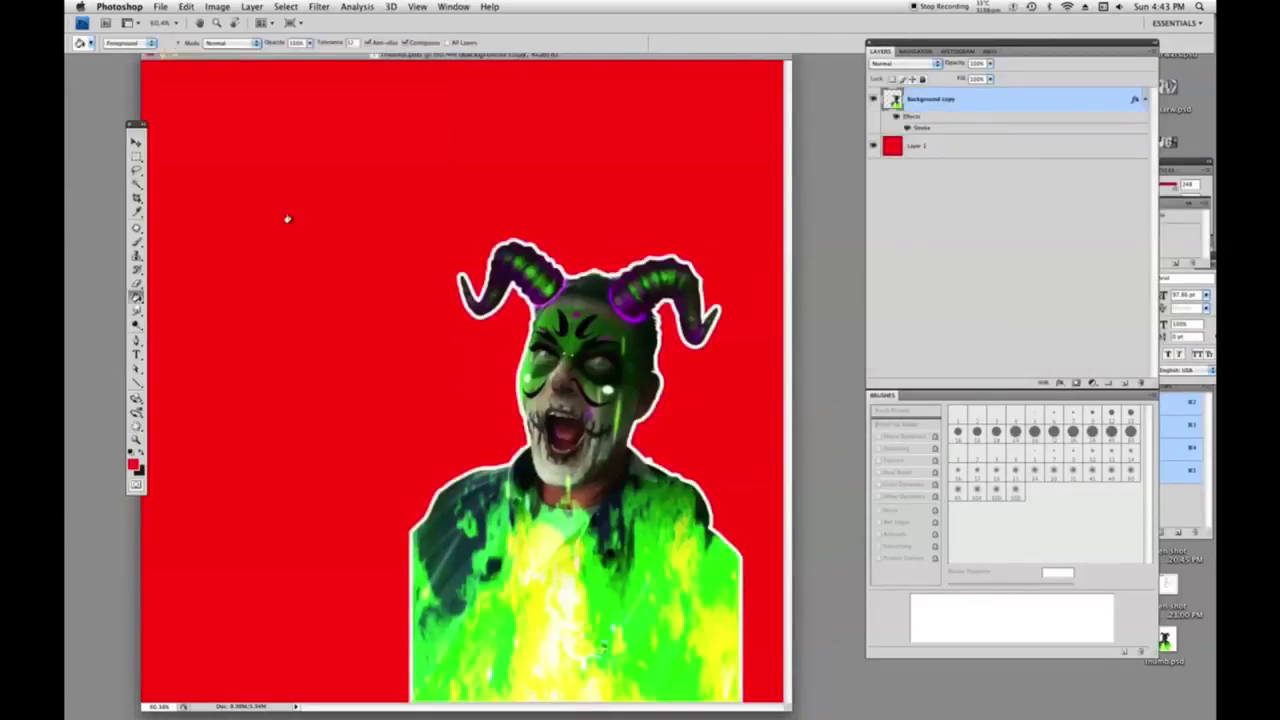
{"action": "key", "text": "super+s"}
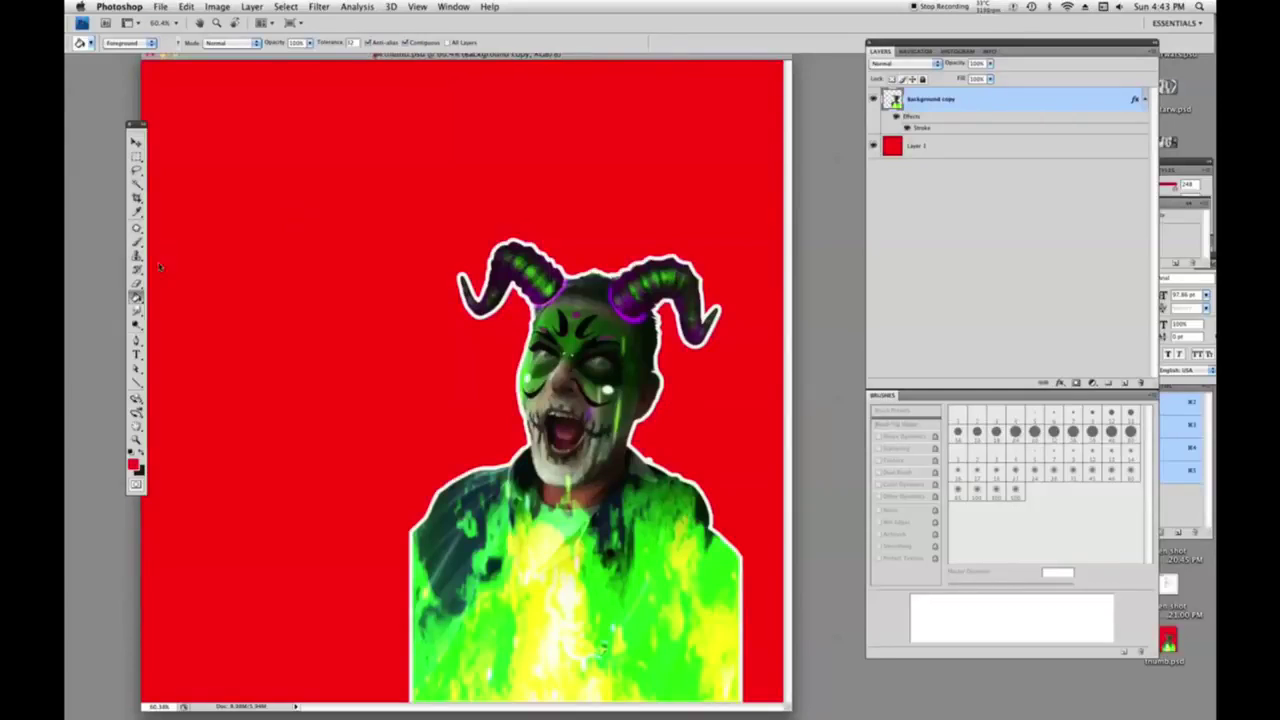
Add the text HOW in red Arial Bold on the empty area above and beside the figure.
{"action": "left_click", "coordinate": [137, 355]}
{"action": "left_click_drag", "start_coordinate": [330, 57], "coordinate": [422, 61]}
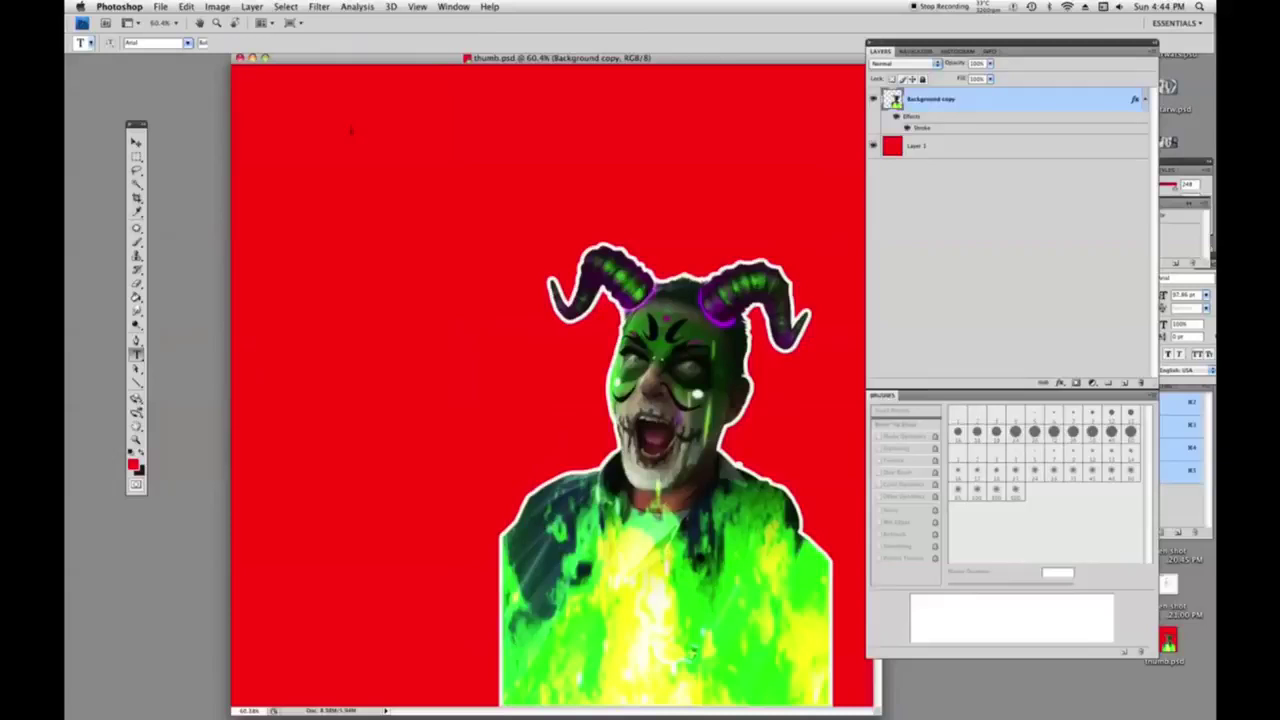
{"action": "left_click", "coordinate": [295, 185]}
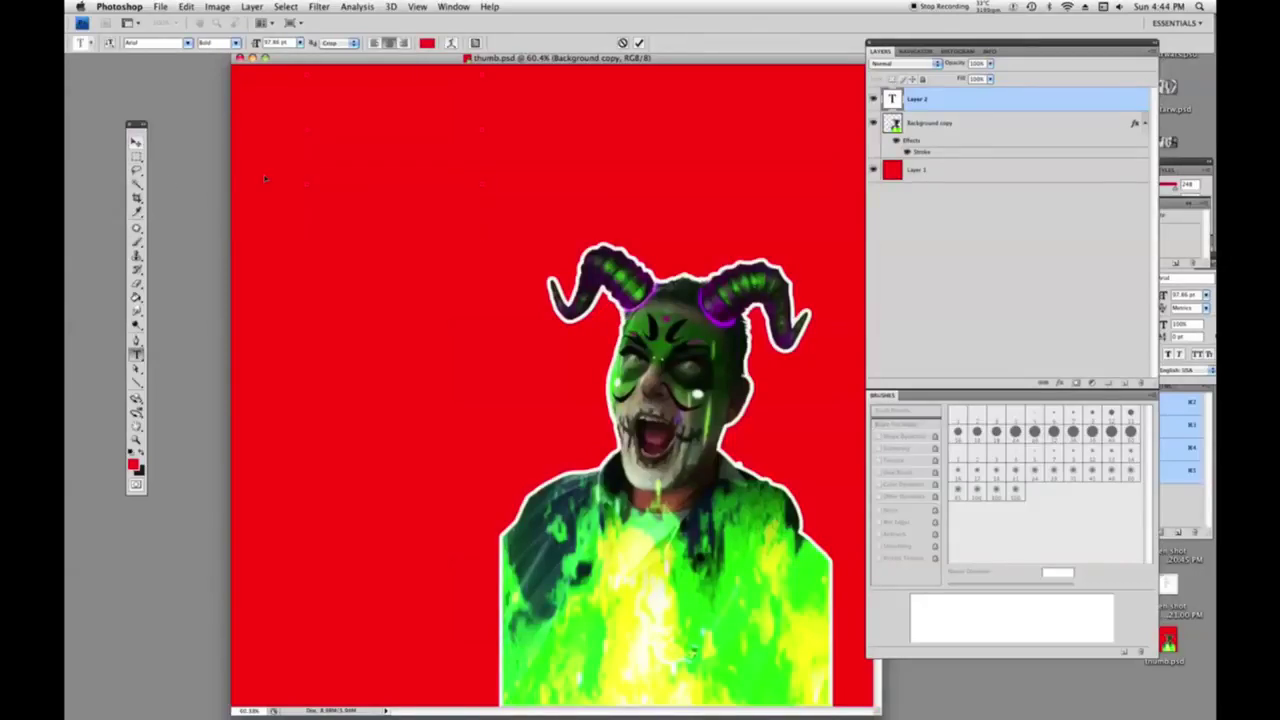
{"action": "key", "text": "ctrl+Return"}
{"action": "key", "text": "v"}
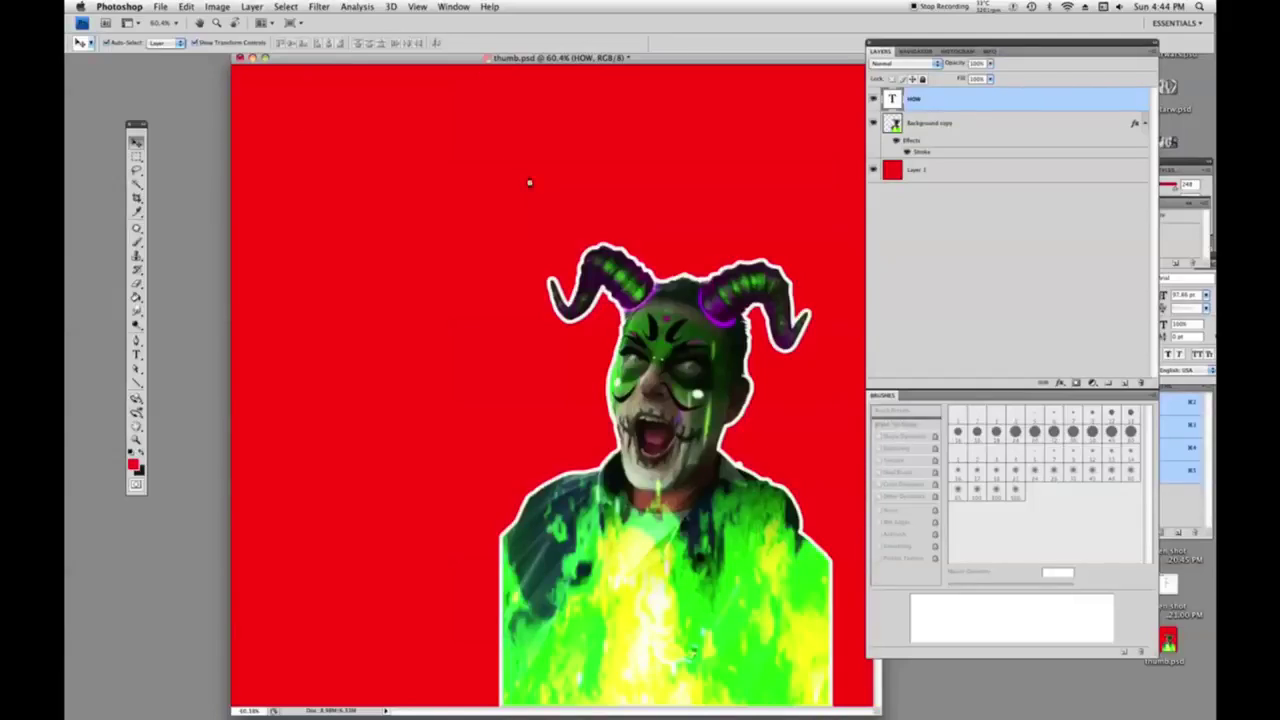
Hide the figure and red background layers and reposition the HOW text near the canvas's upper left.
{"action": "left_click", "coordinate": [873, 123]}
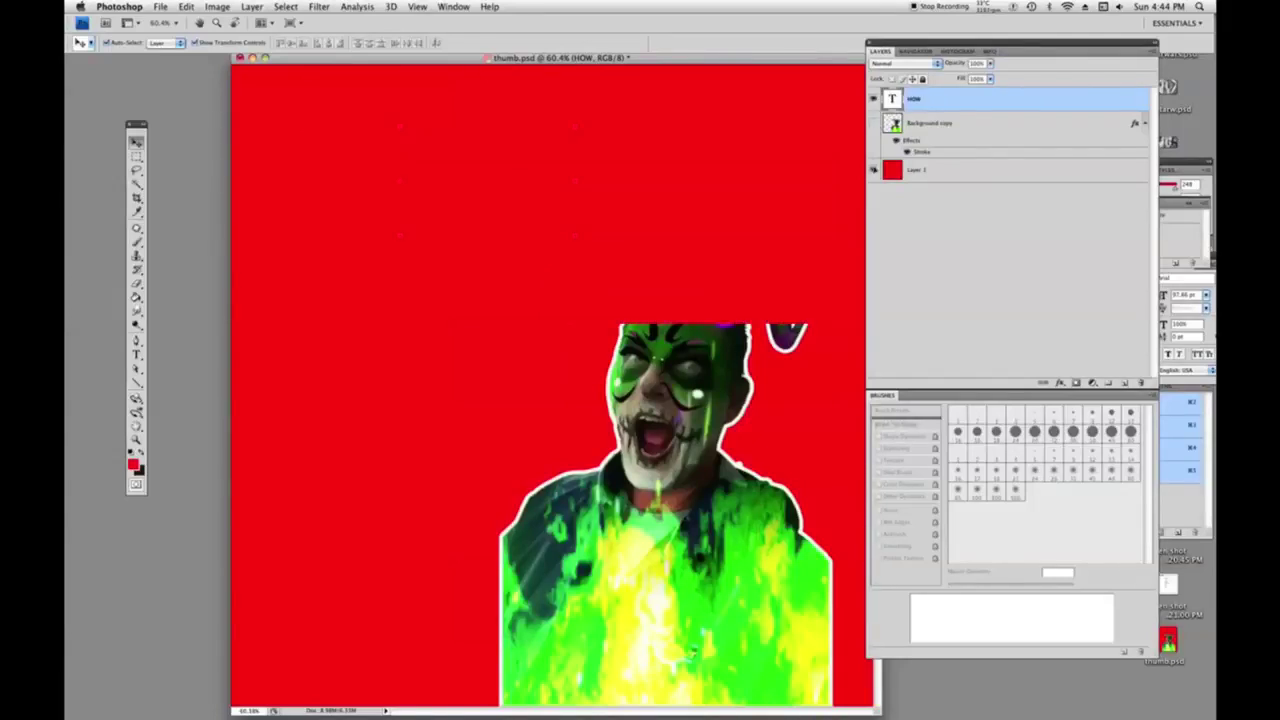
{"action": "left_click", "coordinate": [873, 170]}
{"action": "mouse_move", "coordinate": [558, 170]}
{"action": "left_mouse_down"}
{"action": "mouse_move", "coordinate": [600, 162]}
{"action": "mouse_move", "coordinate": [564, 162]}
{"action": "left_mouse_up"}
Change the HOW text's font to Bangers and move the word slightly up and to the left.
{"action": "left_click", "coordinate": [136, 354]}
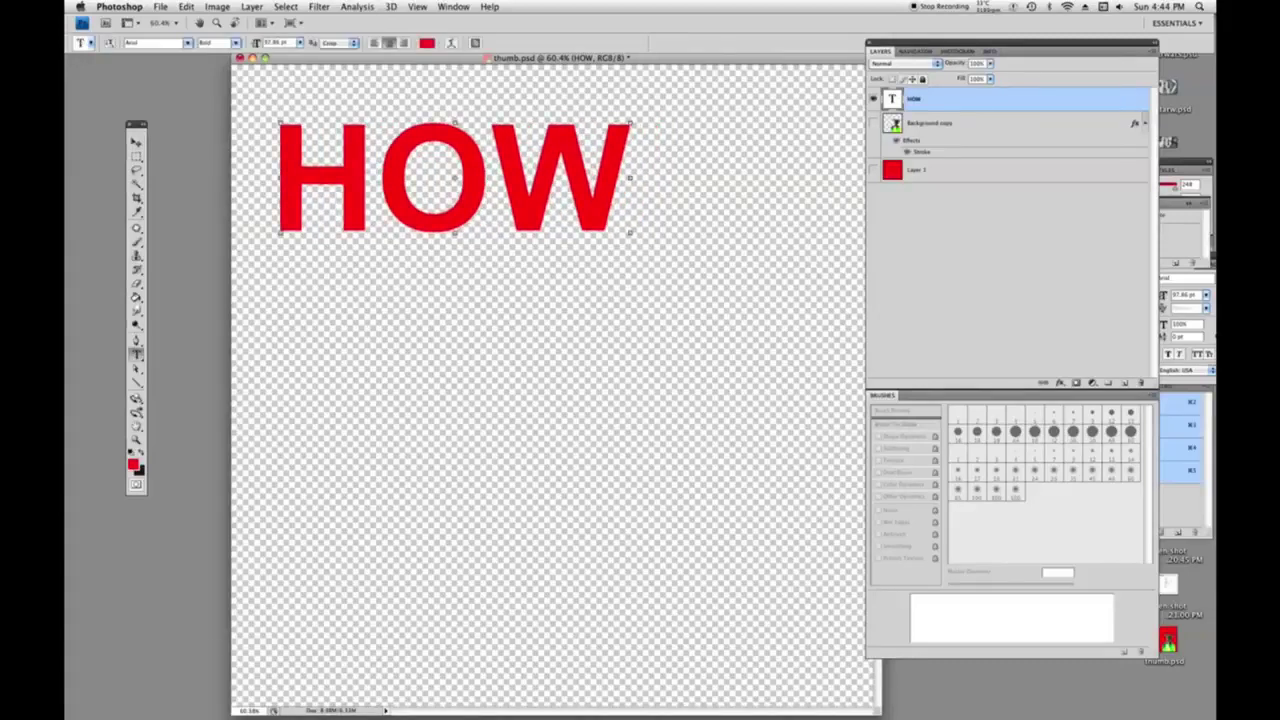
{"action": "left_click_drag", "start_coordinate": [275, 182], "coordinate": [750, 170]}
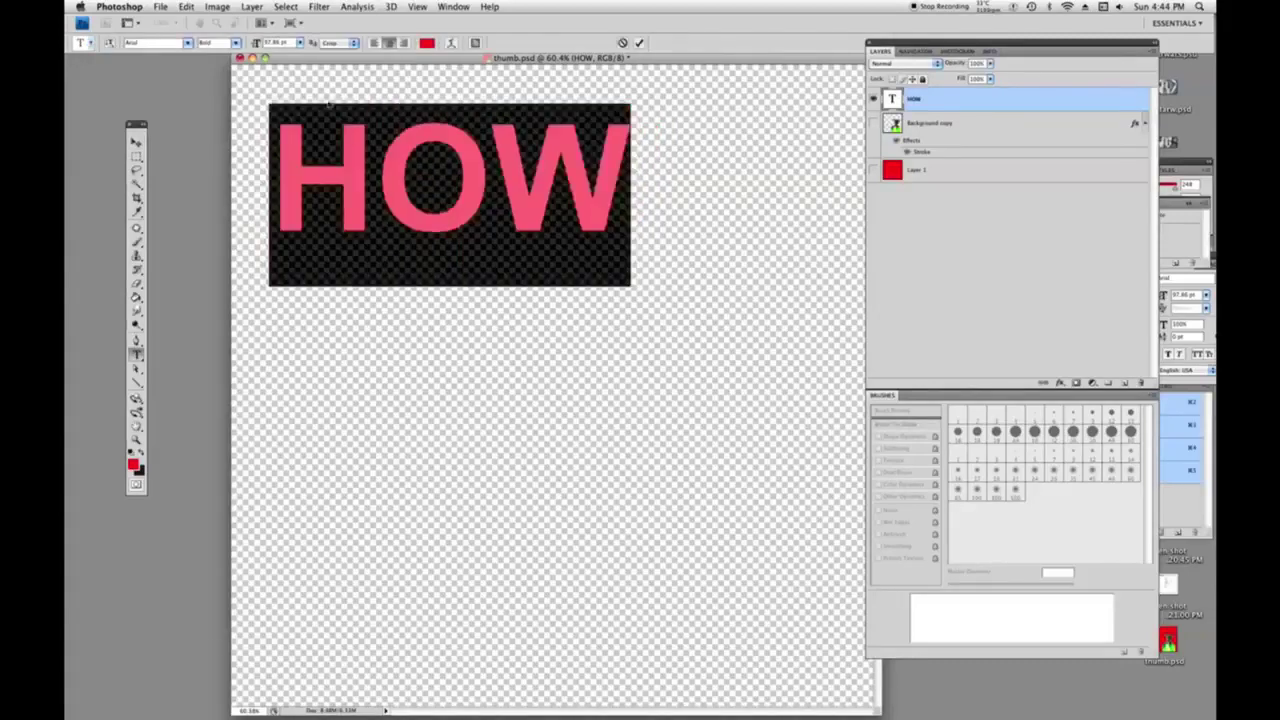
{"action": "left_click", "coordinate": [187, 46]}
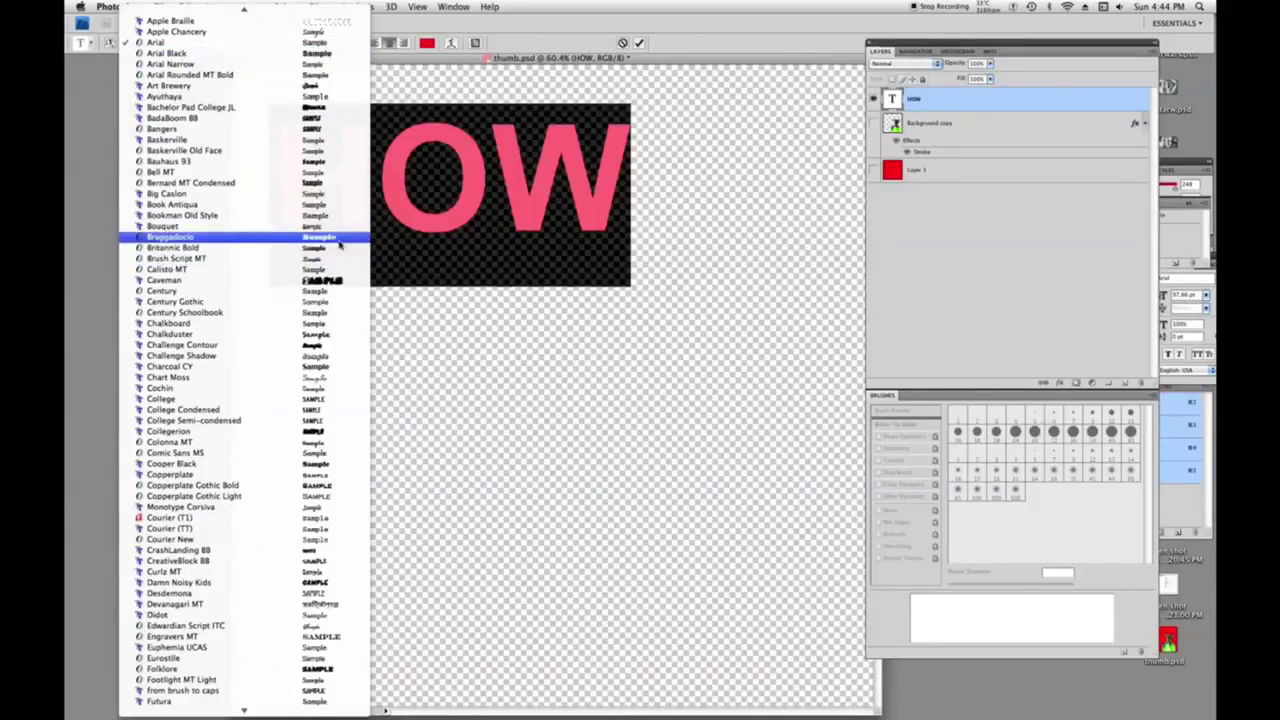
{"action": "left_click", "coordinate": [305, 132]}
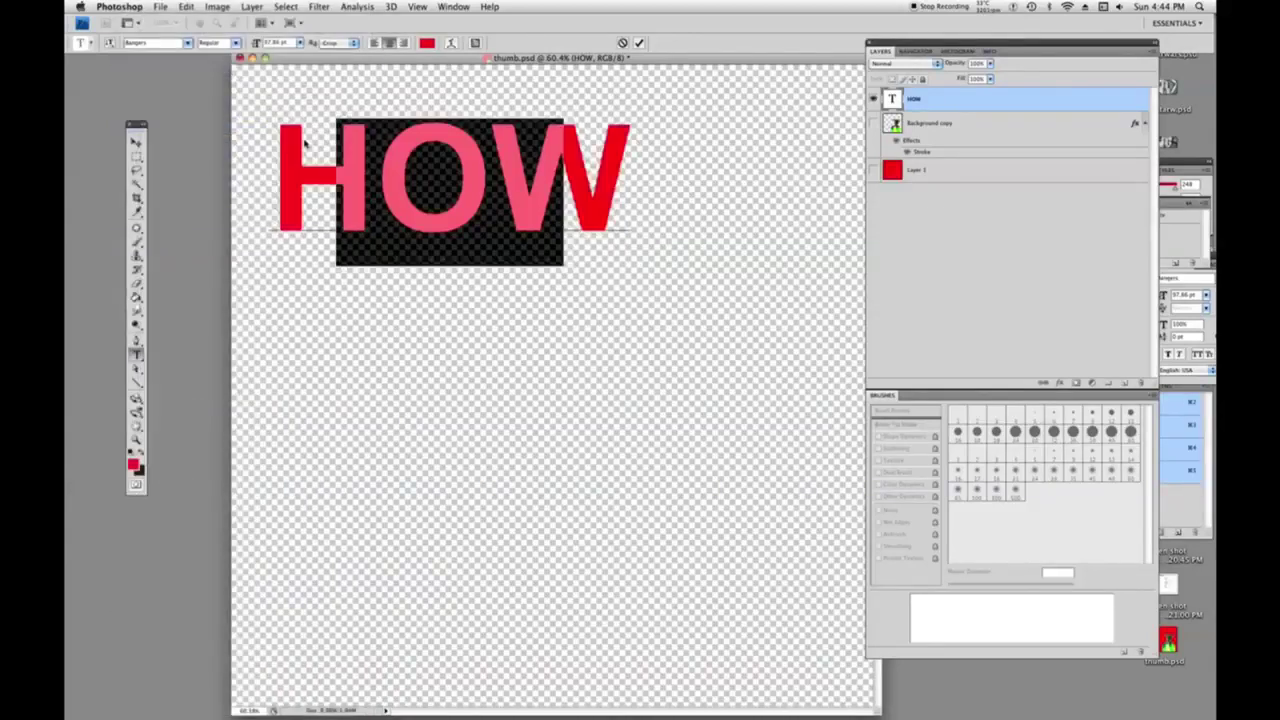
{"action": "left_click", "coordinate": [136, 143]}
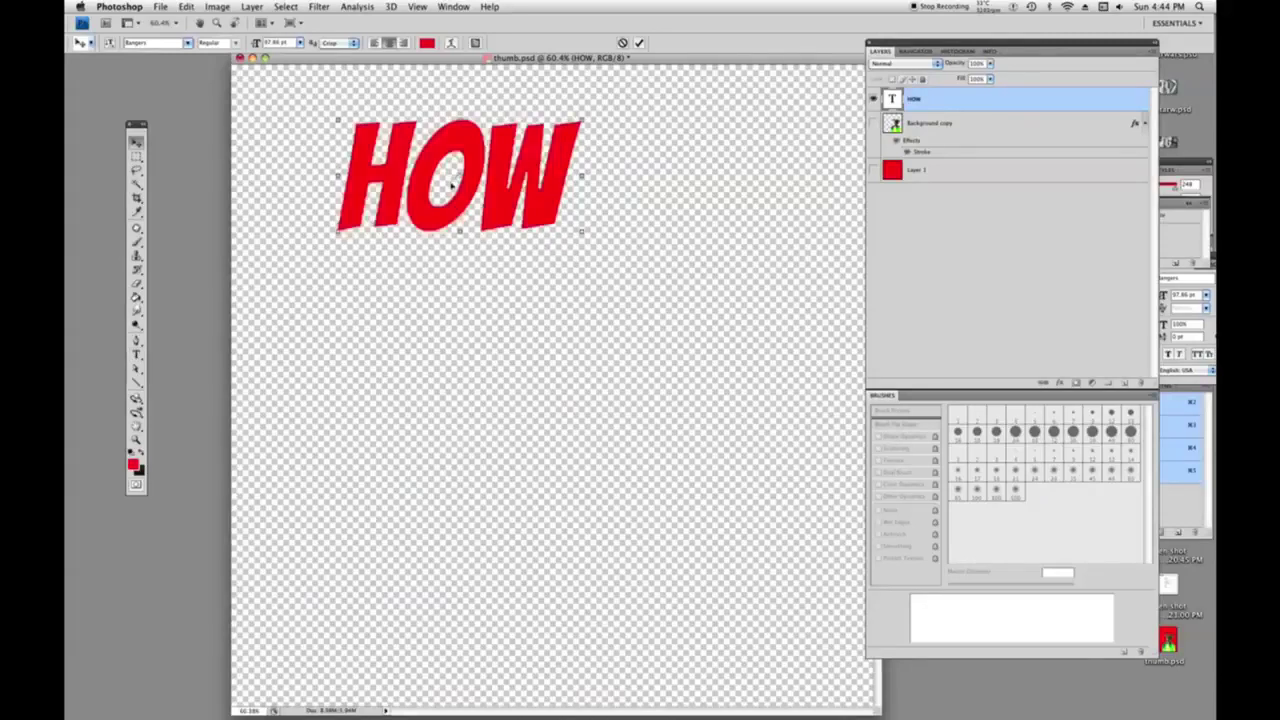
{"action": "left_click_drag", "start_coordinate": [421, 185], "coordinate": [403, 173]}
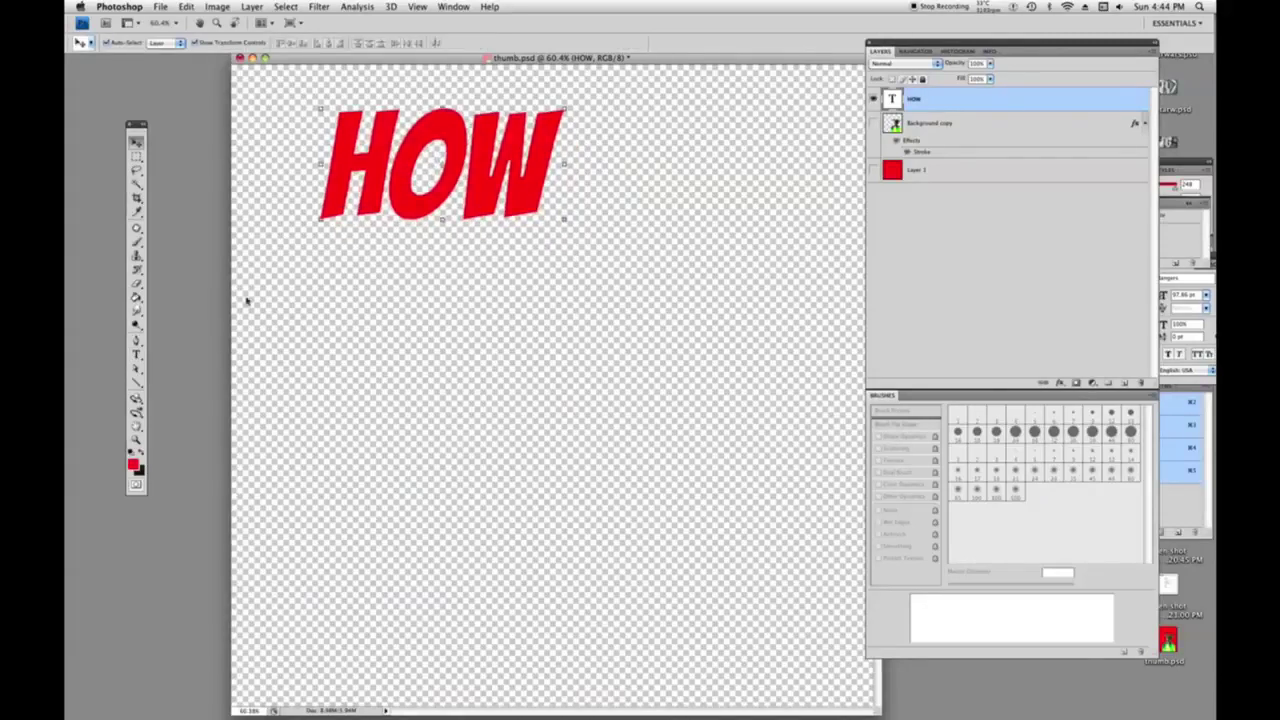
Add the text TO MAKE in red Bangers and position it directly beneath the word HOW.
{"action": "key", "text": "t"}
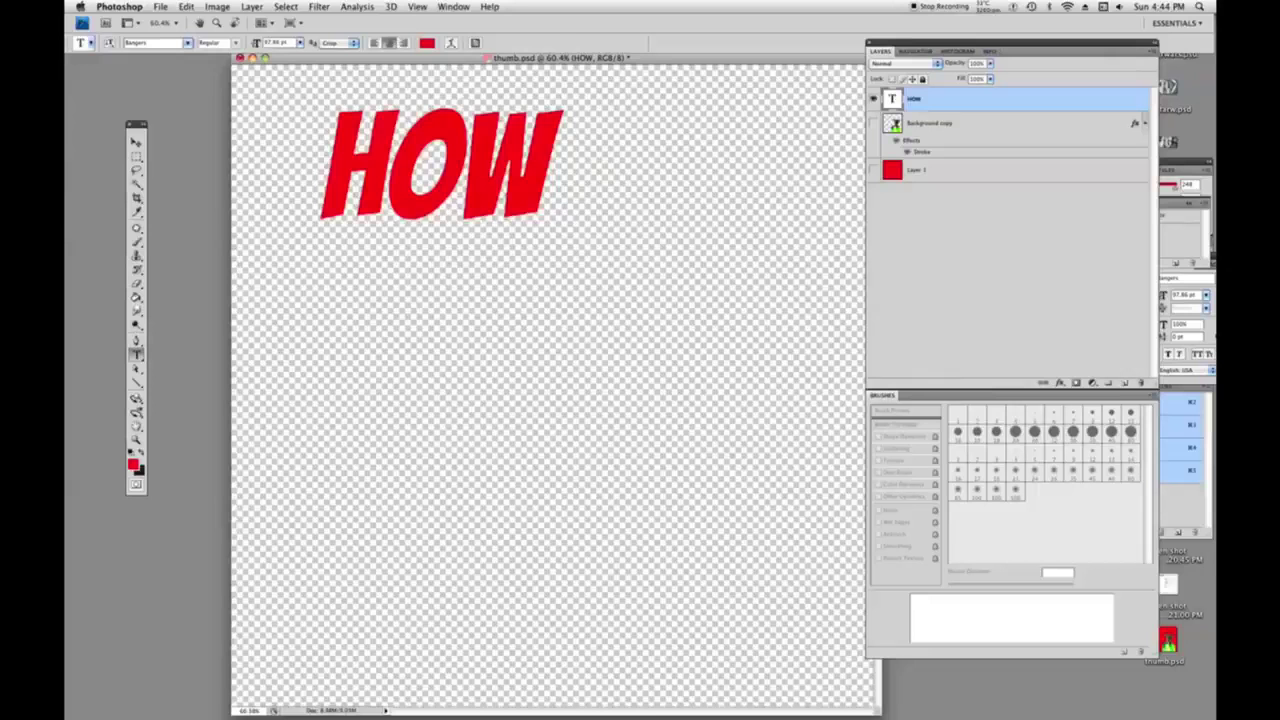
{"action": "left_click", "coordinate": [545, 205]}
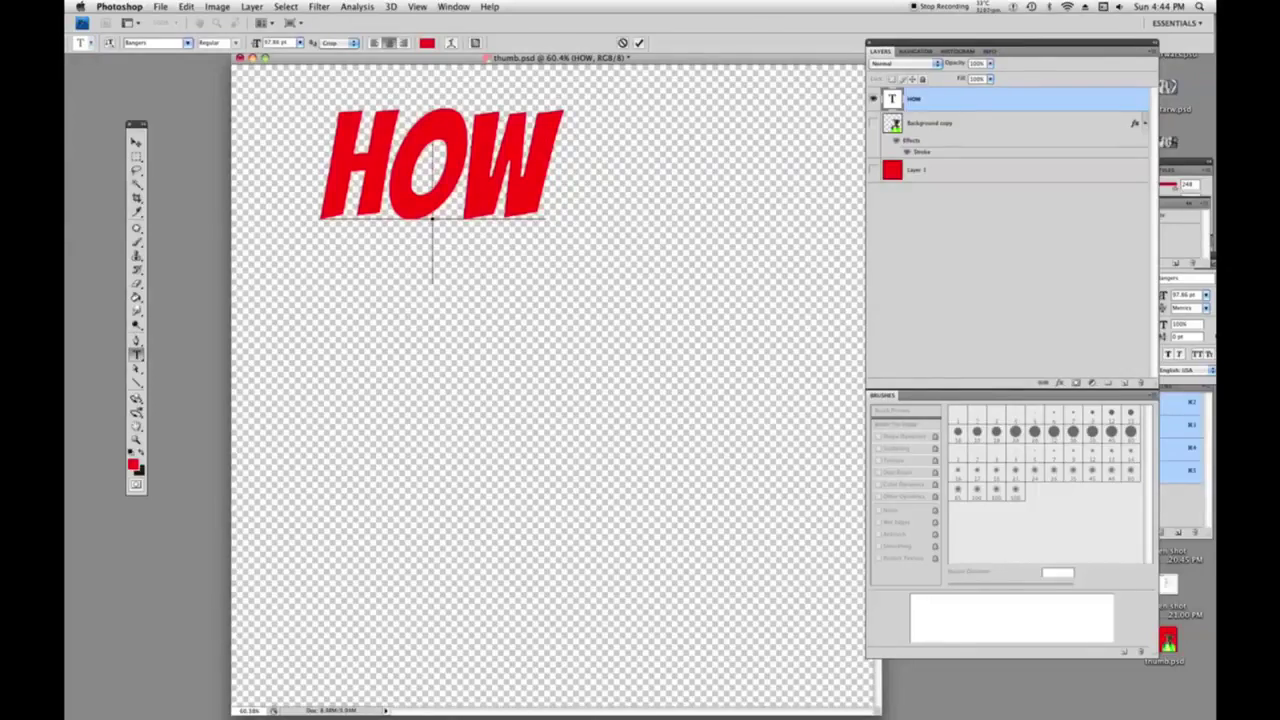
{"action": "key", "text": "super+Return"}
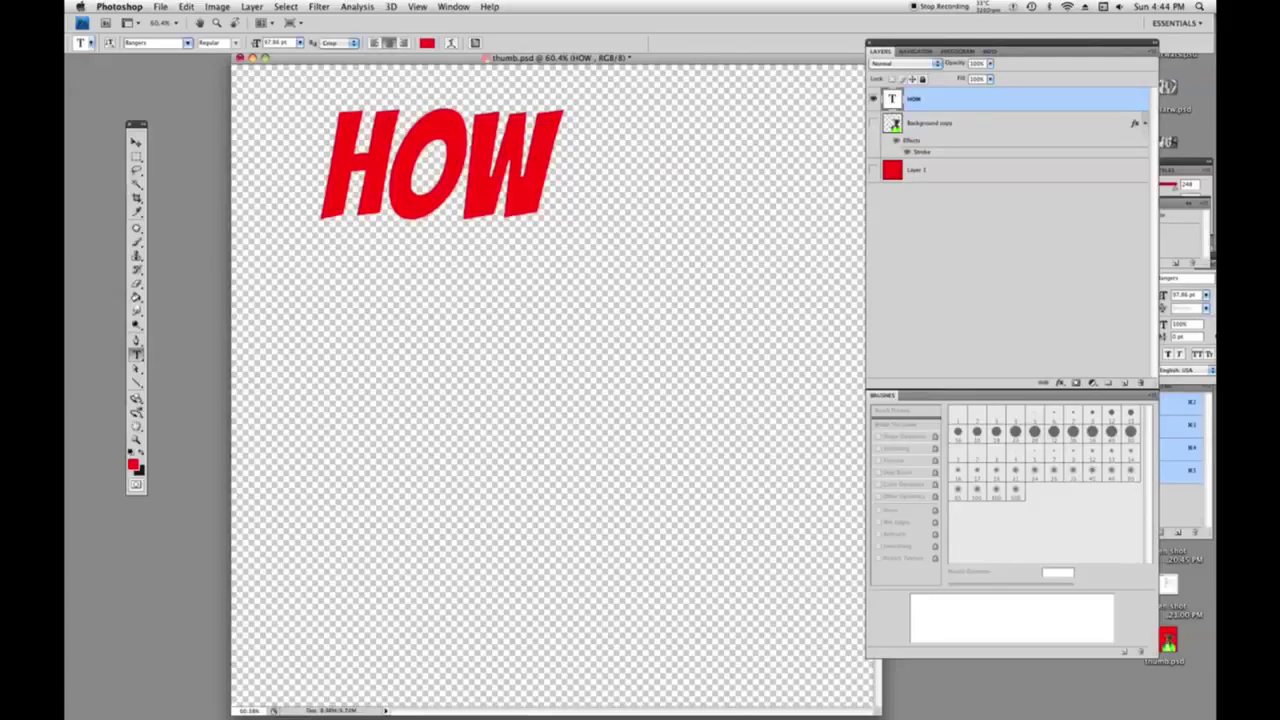
{"action": "left_click", "coordinate": [364, 292]}
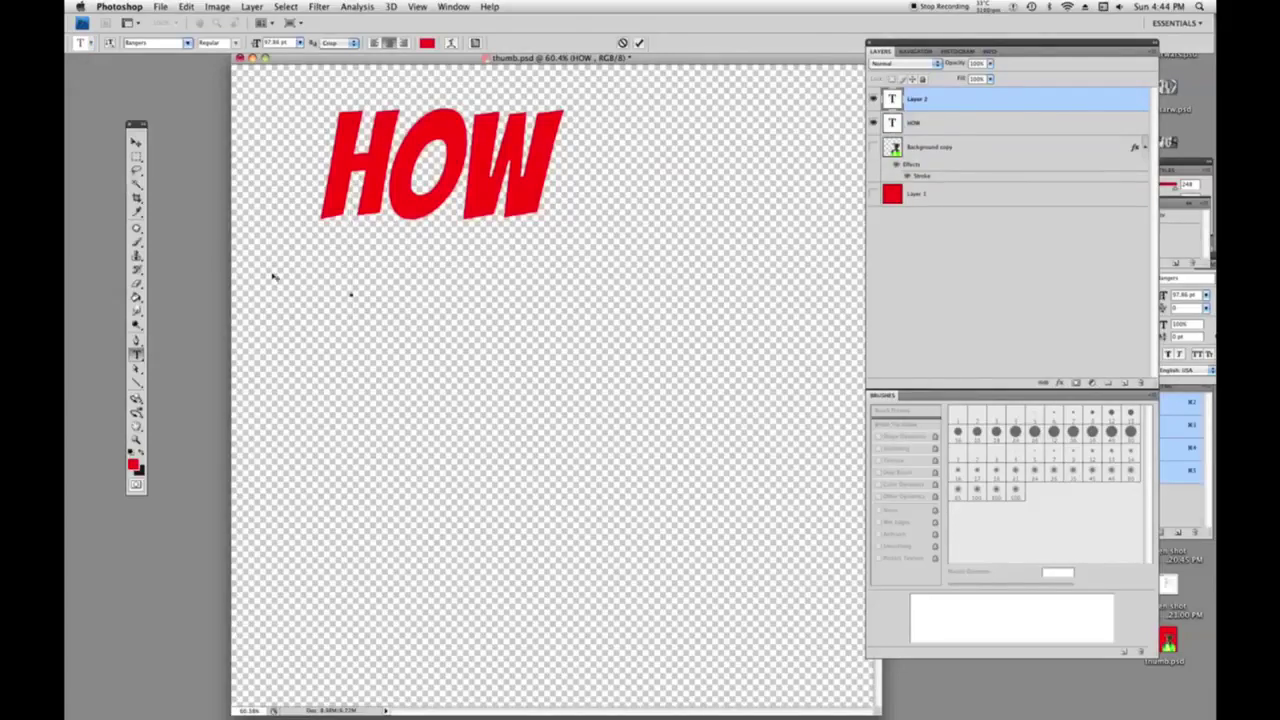
{"action": "type", "text": "TO MAKE"}
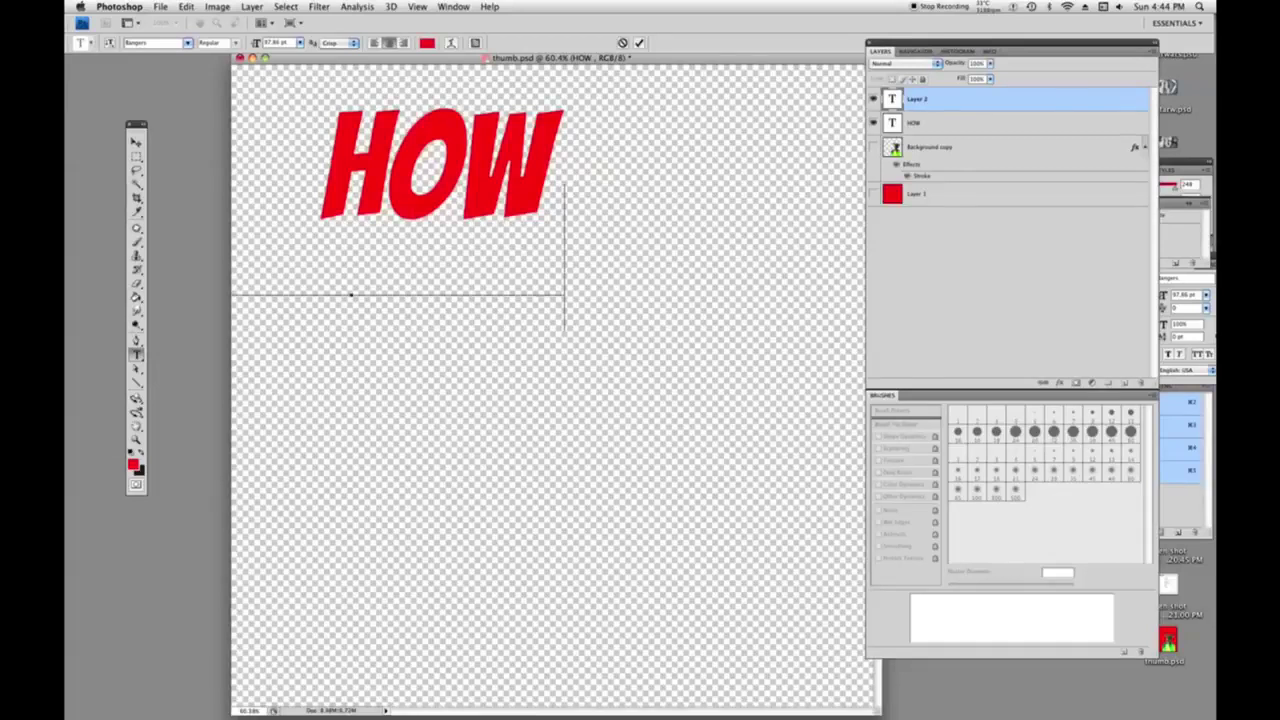
{"action": "left_click", "coordinate": [136, 142]}
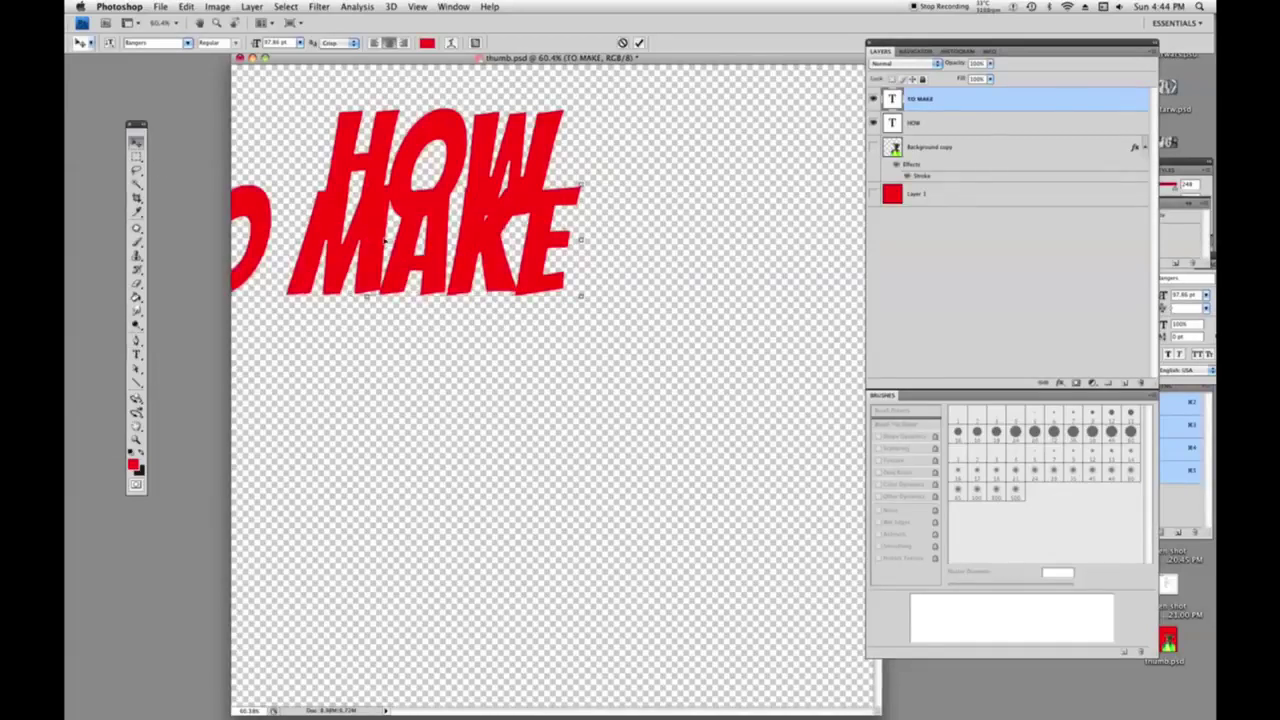
{"action": "left_click_drag", "start_coordinate": [390, 249], "coordinate": [473, 286]}
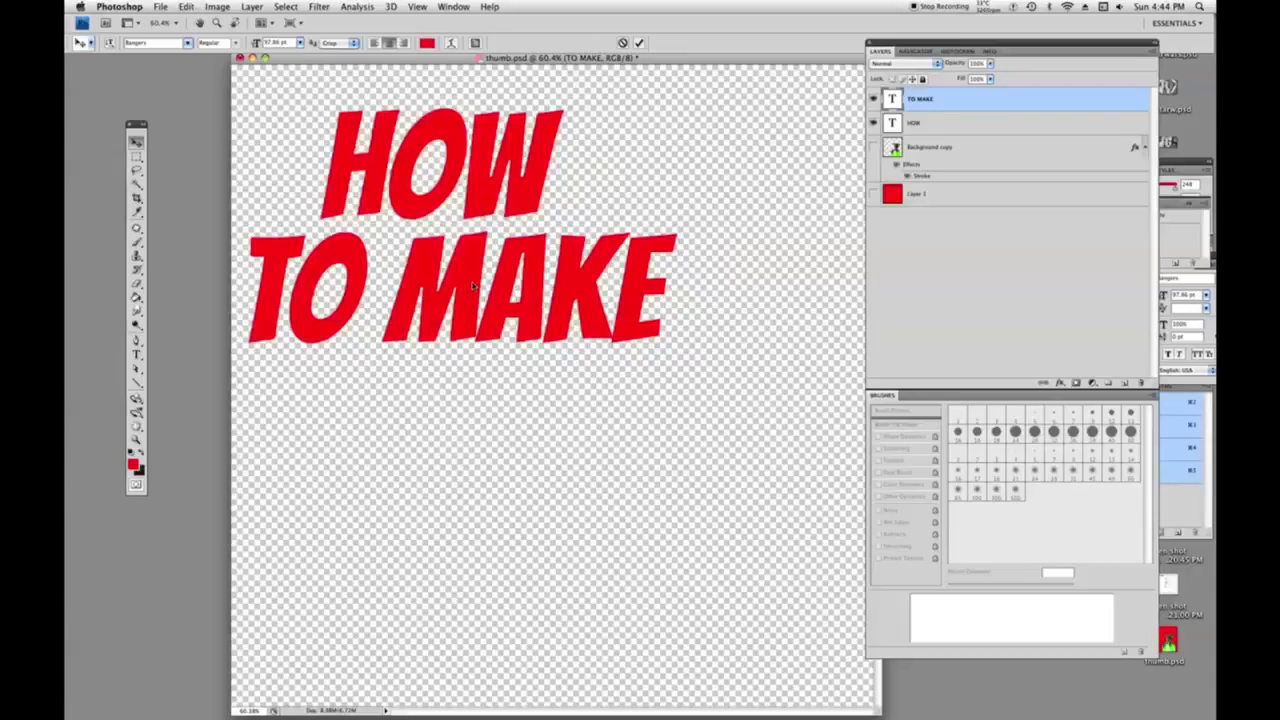
Add the text YOUTUBE in red Bangers and position it beneath the TO MAKE line.
{"action": "key", "text": "t"}
{"action": "left_click", "coordinate": [265, 404]}
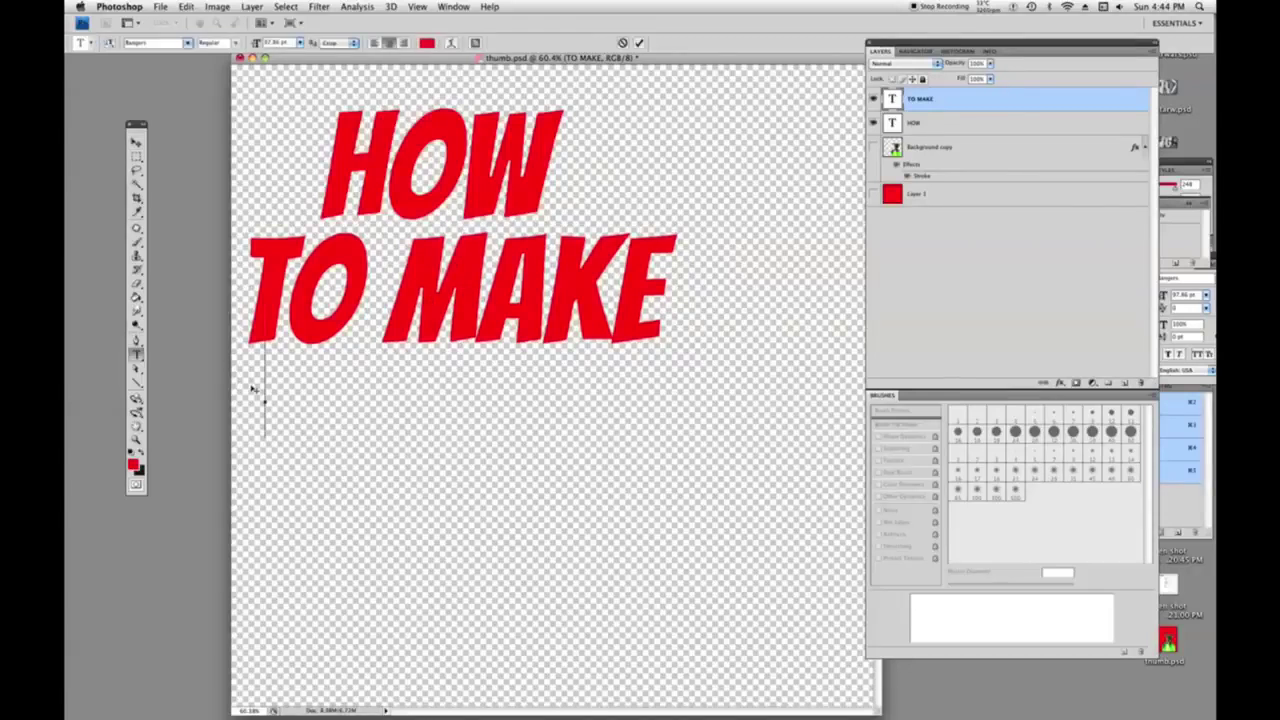
{"action": "type", "text": "YOUTUBE"}
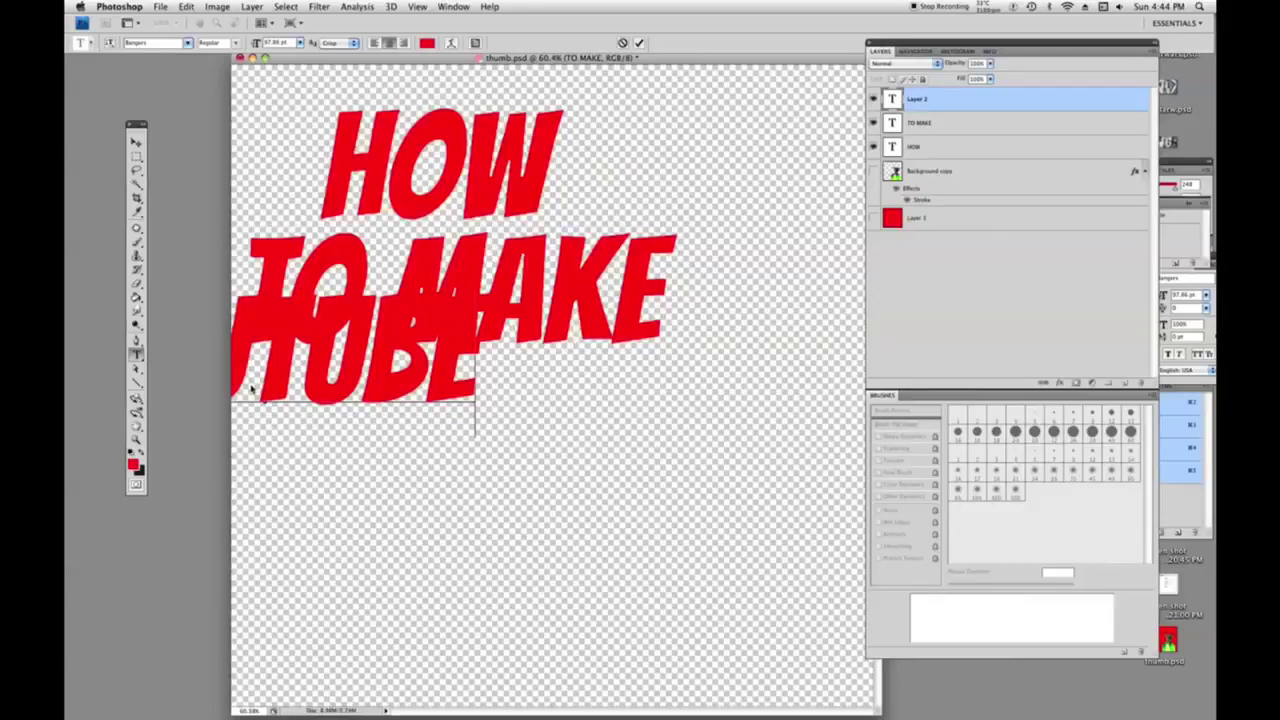
{"action": "left_click", "coordinate": [136, 143]}
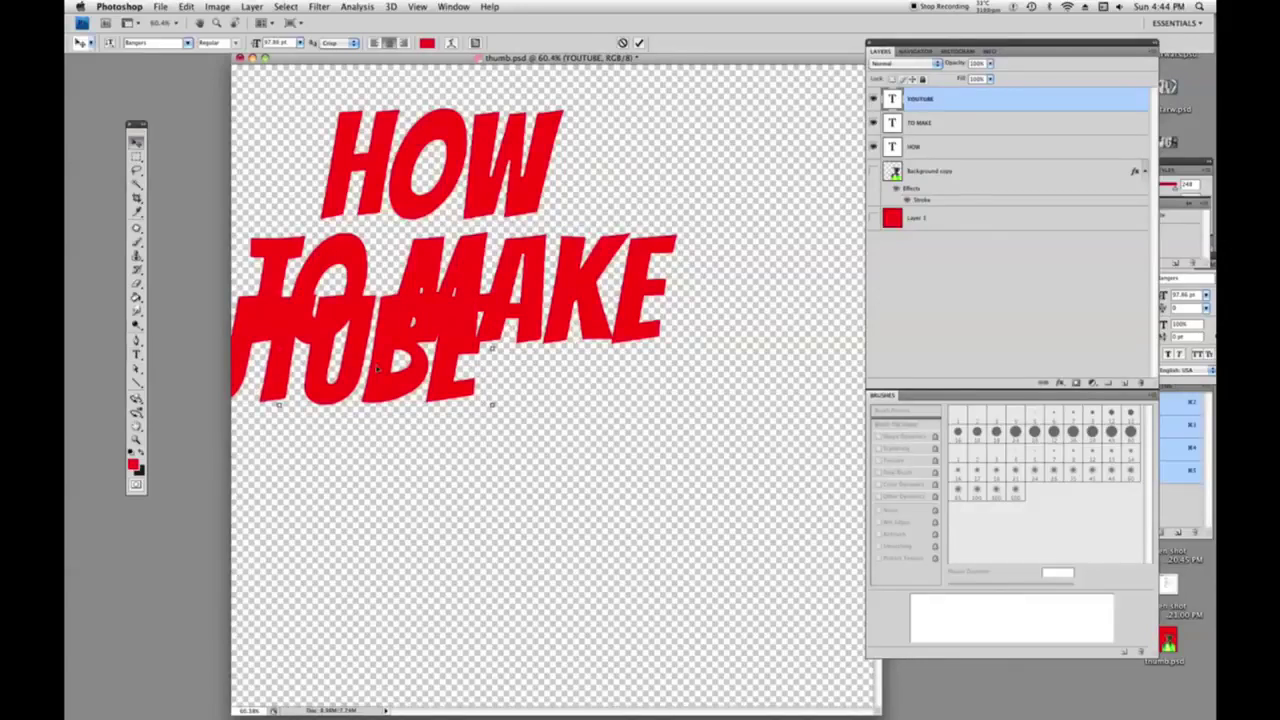
{"action": "left_click_drag", "start_coordinate": [450, 428], "coordinate": [566, 440]}
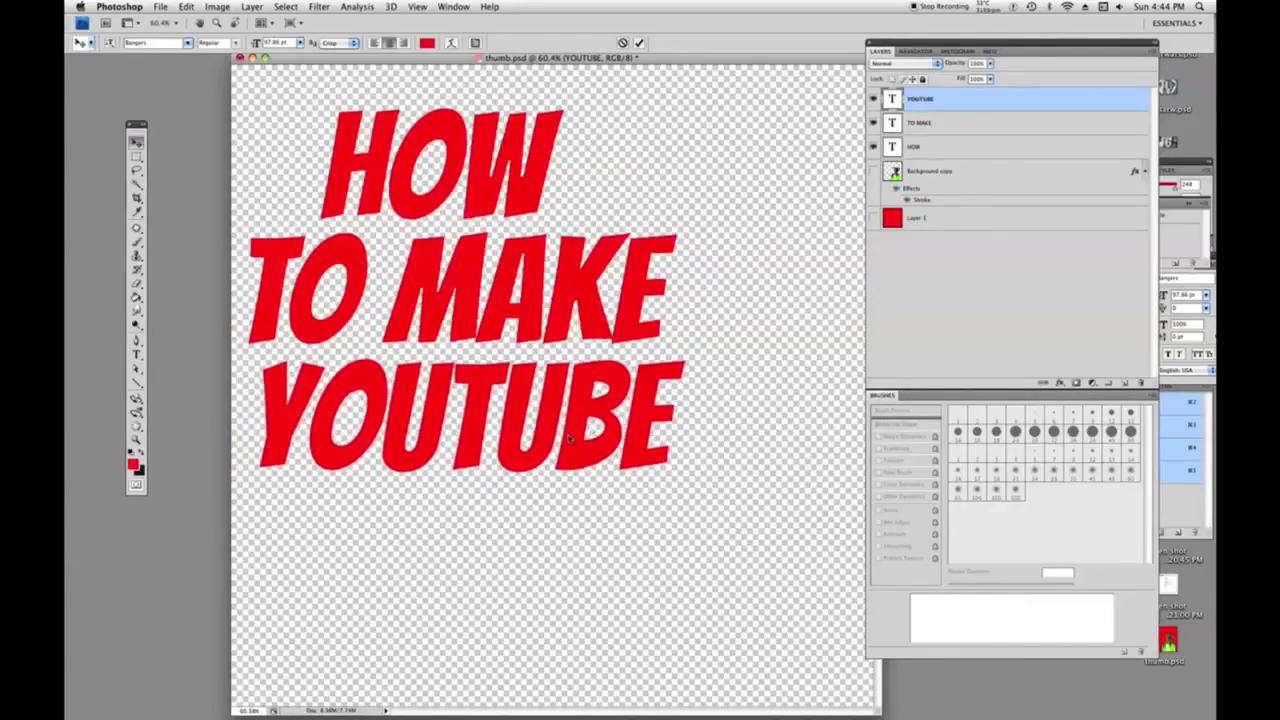
Add the text THUMBS in red Bangers and position it as the last line, beneath YOUTUBE.
{"action": "key", "text": "t"}
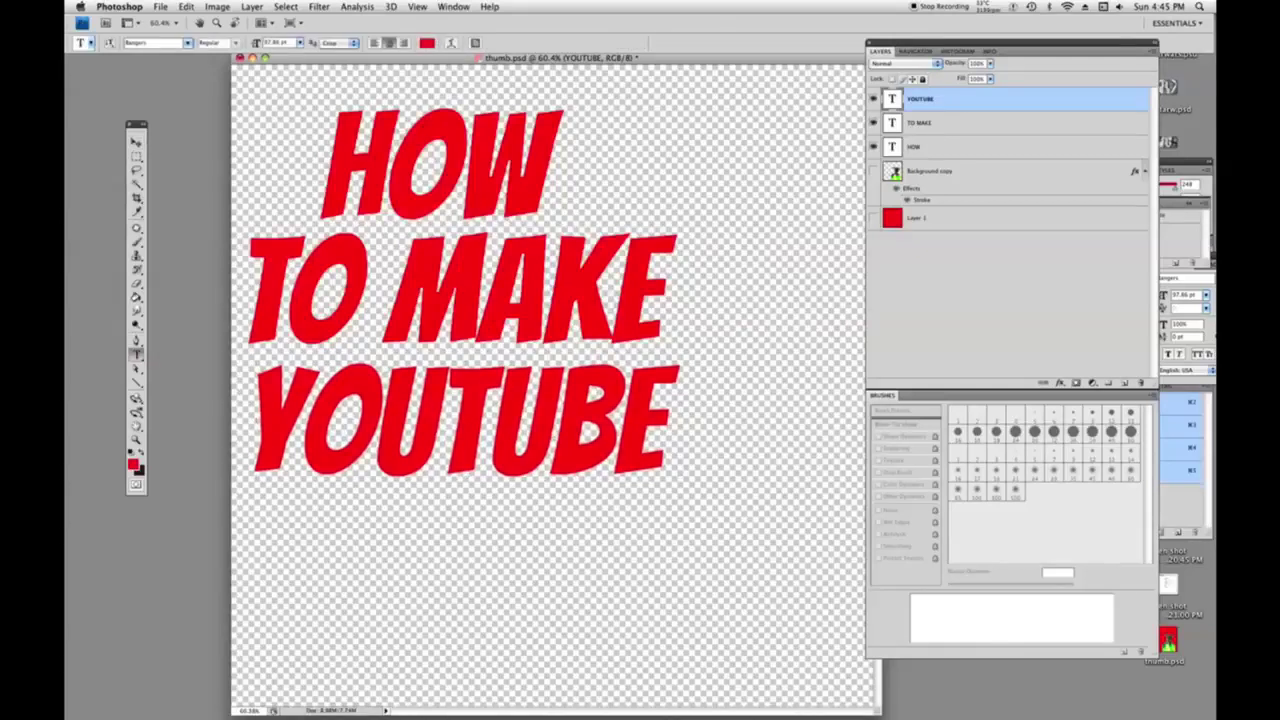
{"action": "left_click", "coordinate": [313, 550]}
{"action": "type", "text": "THUMB"}
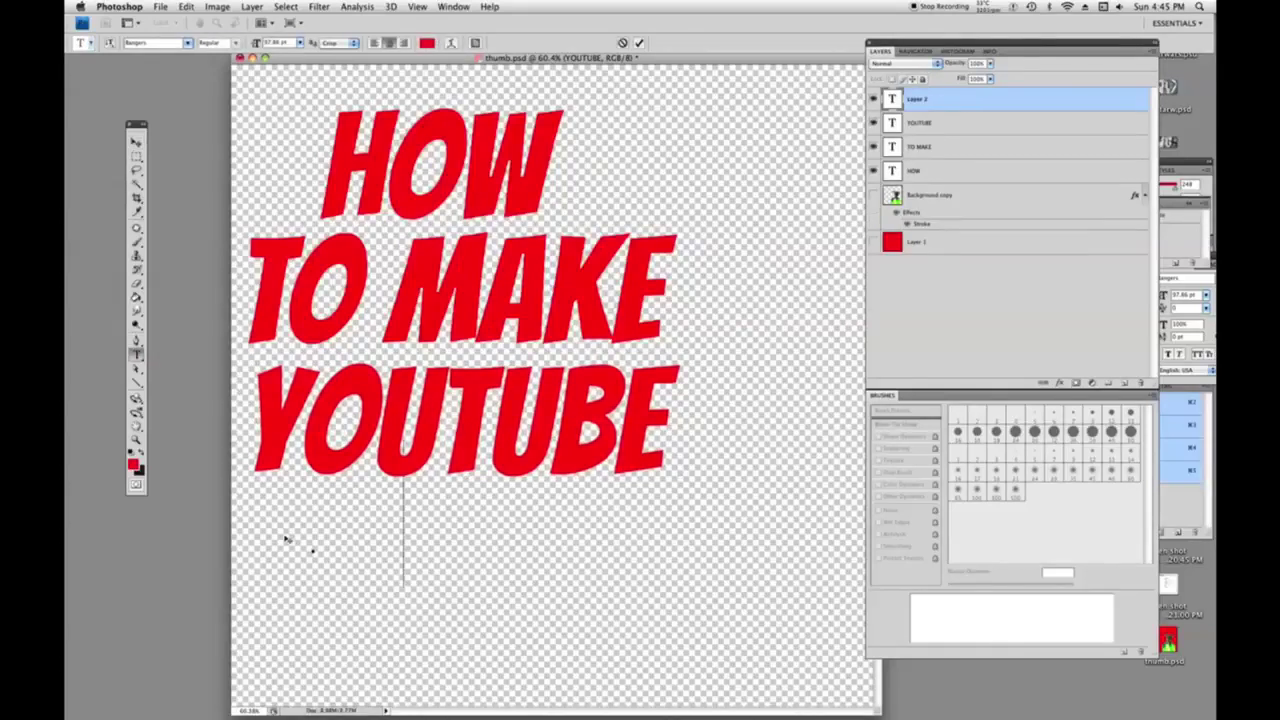
{"action": "type", "text": "THUMBS"}
{"action": "key", "text": "ctrl"}
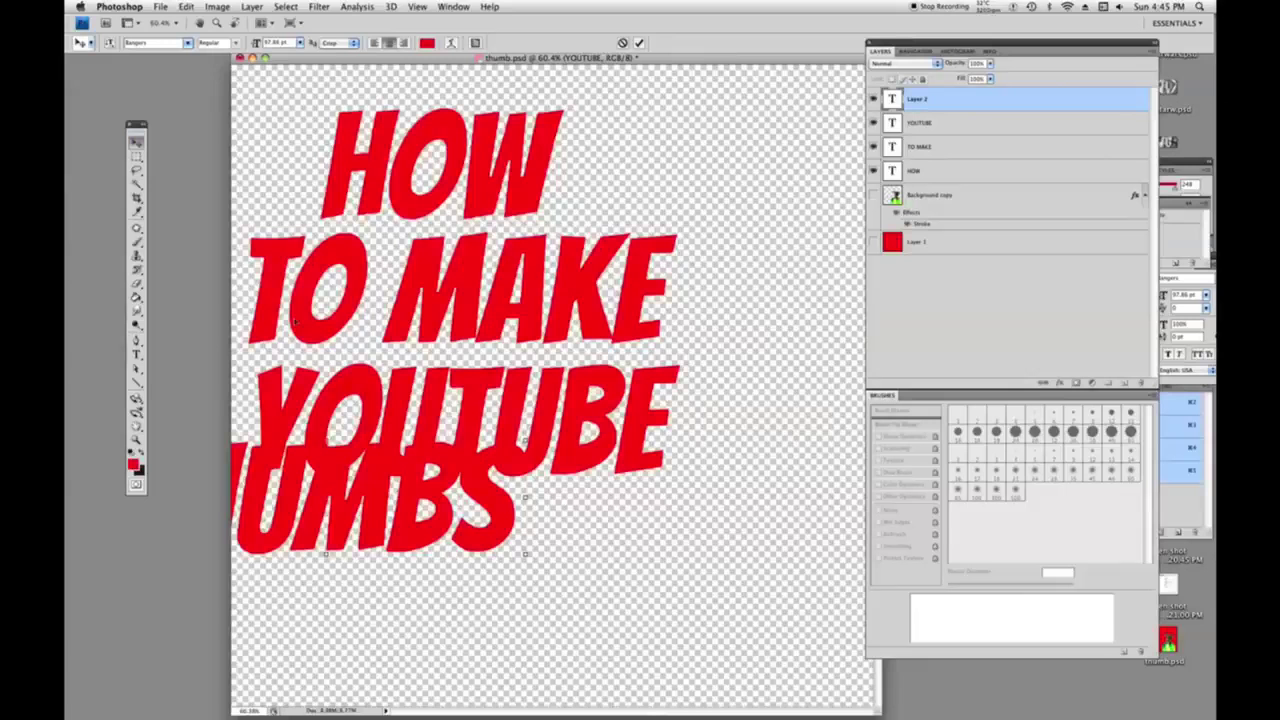
{"action": "left_click_drag", "start_coordinate": [411, 534], "coordinate": [536, 586]}
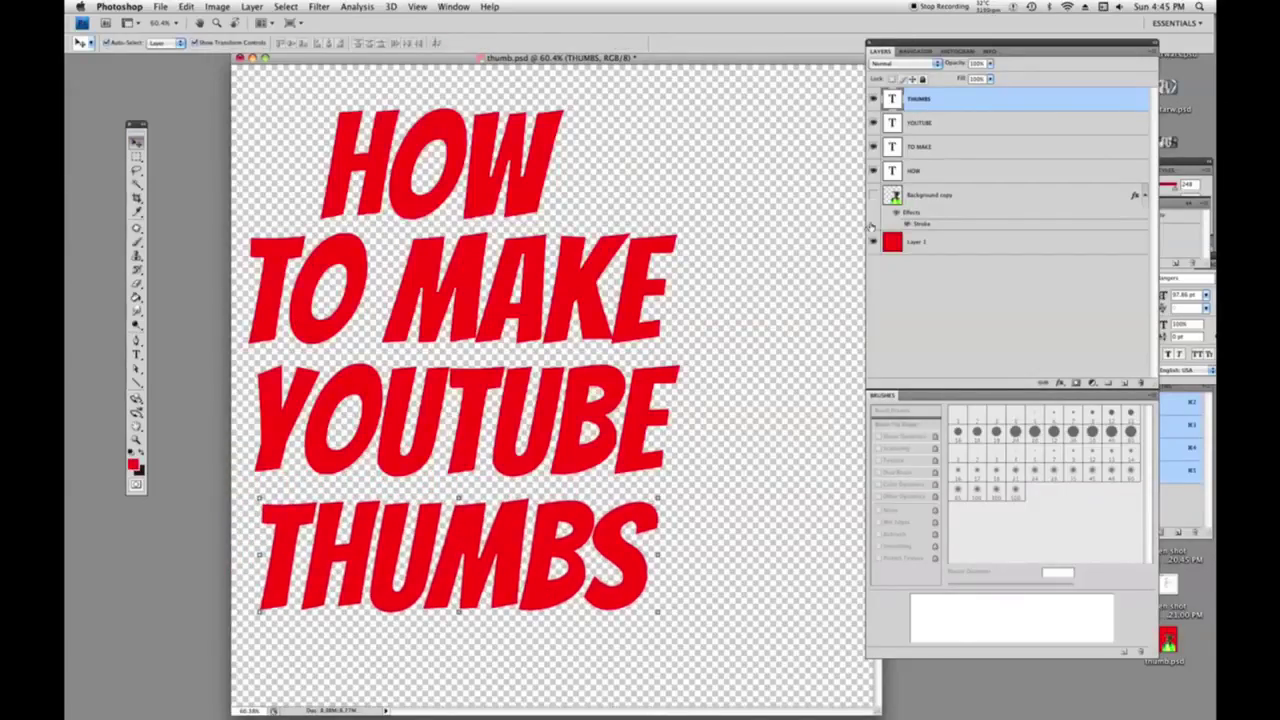
Show the red background layer, fill it with near-black, and make the horned figure's layer visible.
{"action": "left_click", "coordinate": [873, 241]}
{"action": "left_click", "coordinate": [915, 244]}
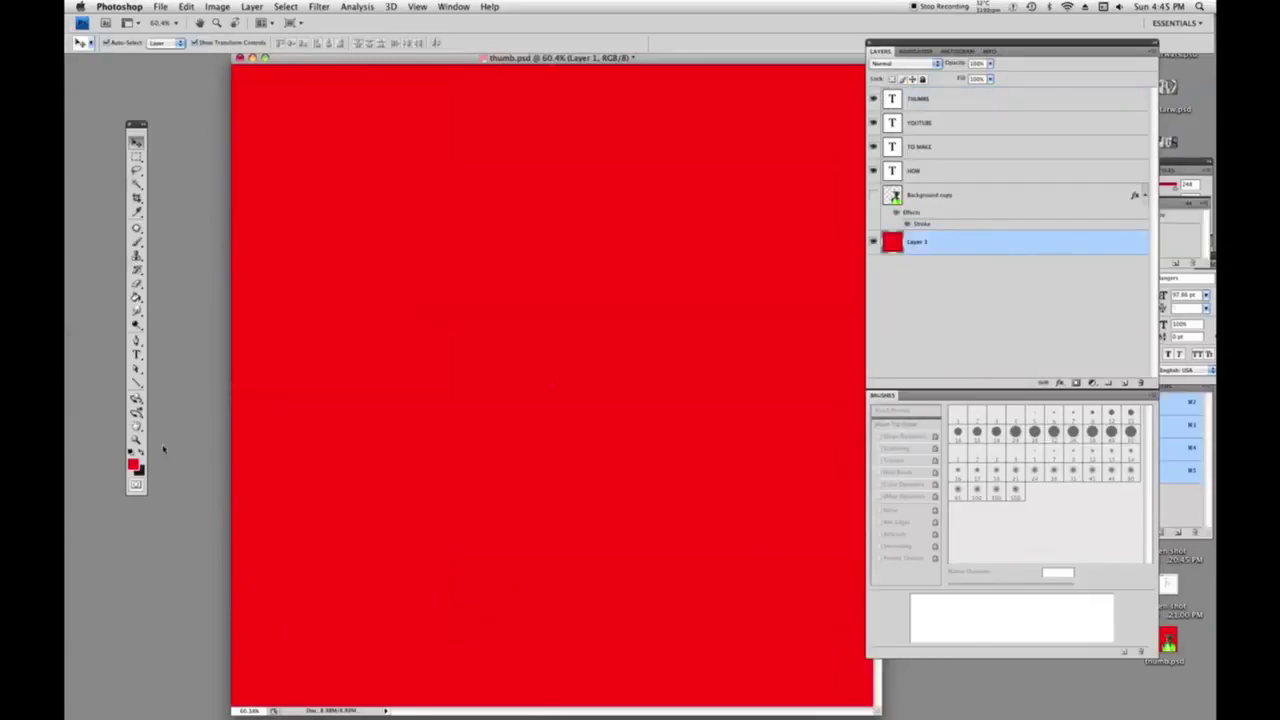
{"action": "left_click", "coordinate": [136, 296]}
{"action": "left_click", "coordinate": [331, 317]}
{"action": "left_click", "coordinate": [938, 196]}
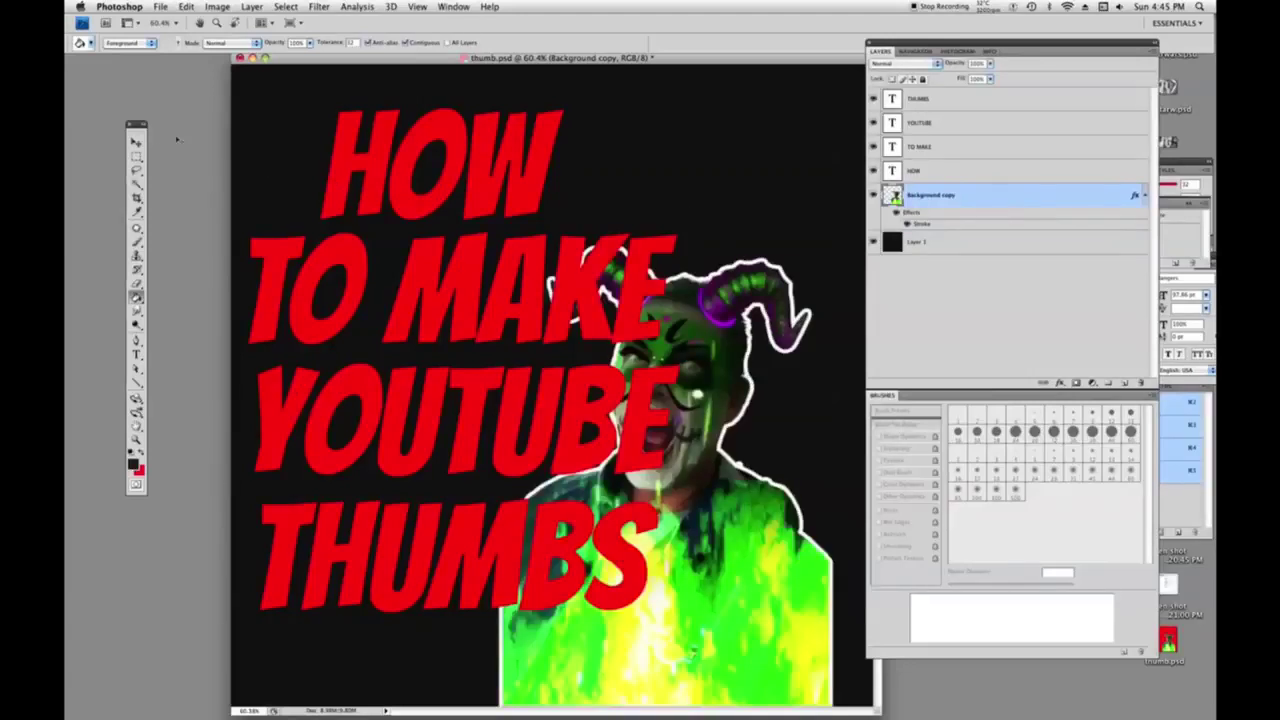
Move the horned figure horizontally until its shoulder meets the canvas's right edge.
{"action": "left_click", "coordinate": [137, 144]}
{"action": "left_click_drag", "start_coordinate": [566, 59], "coordinate": [507, 60]}
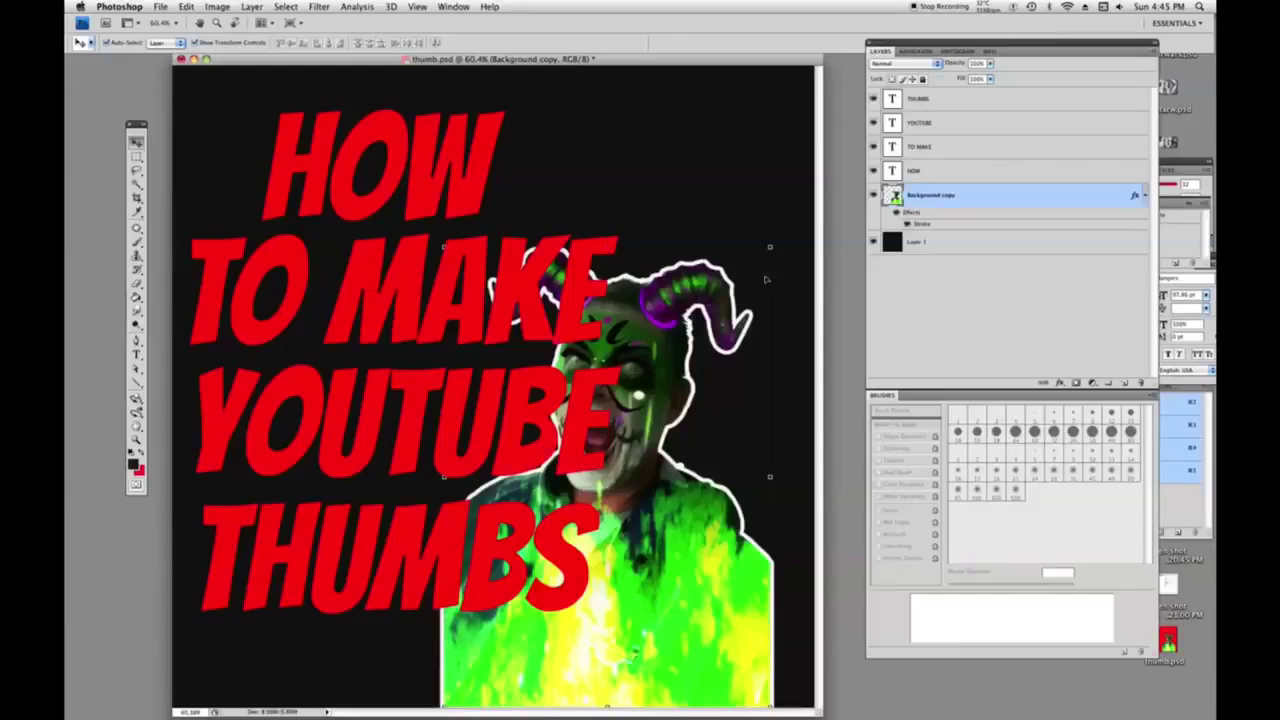
{"action": "mouse_move", "coordinate": [688, 300]}
{"action": "left_mouse_down"}
{"action": "mouse_move", "coordinate": [714, 300]}
{"action": "mouse_move", "coordinate": [698, 287]}
{"action": "left_mouse_up"}
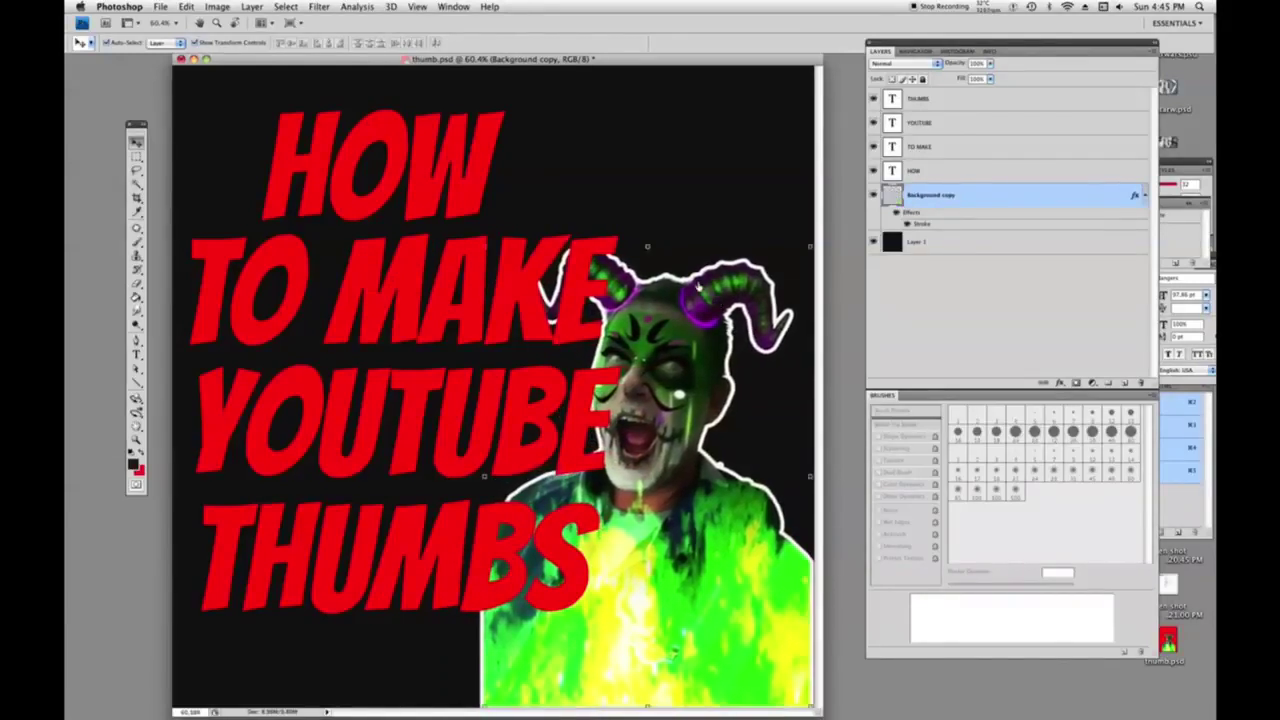
Scale the HOW text down to about 70% and move it nearer the canvas's upper-left corner, applying the transformation.
{"action": "left_click", "coordinate": [927, 172]}
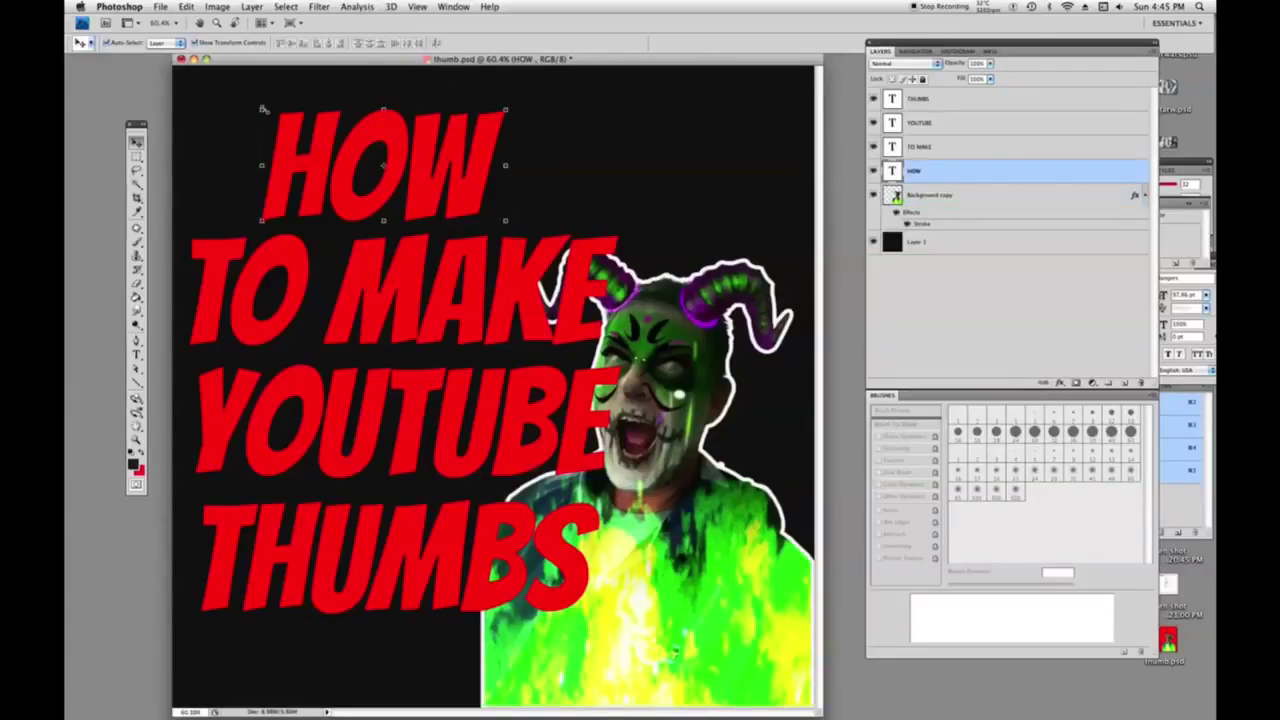
{"action": "left_click_drag", "start_coordinate": [263, 108], "coordinate": [290, 122]}
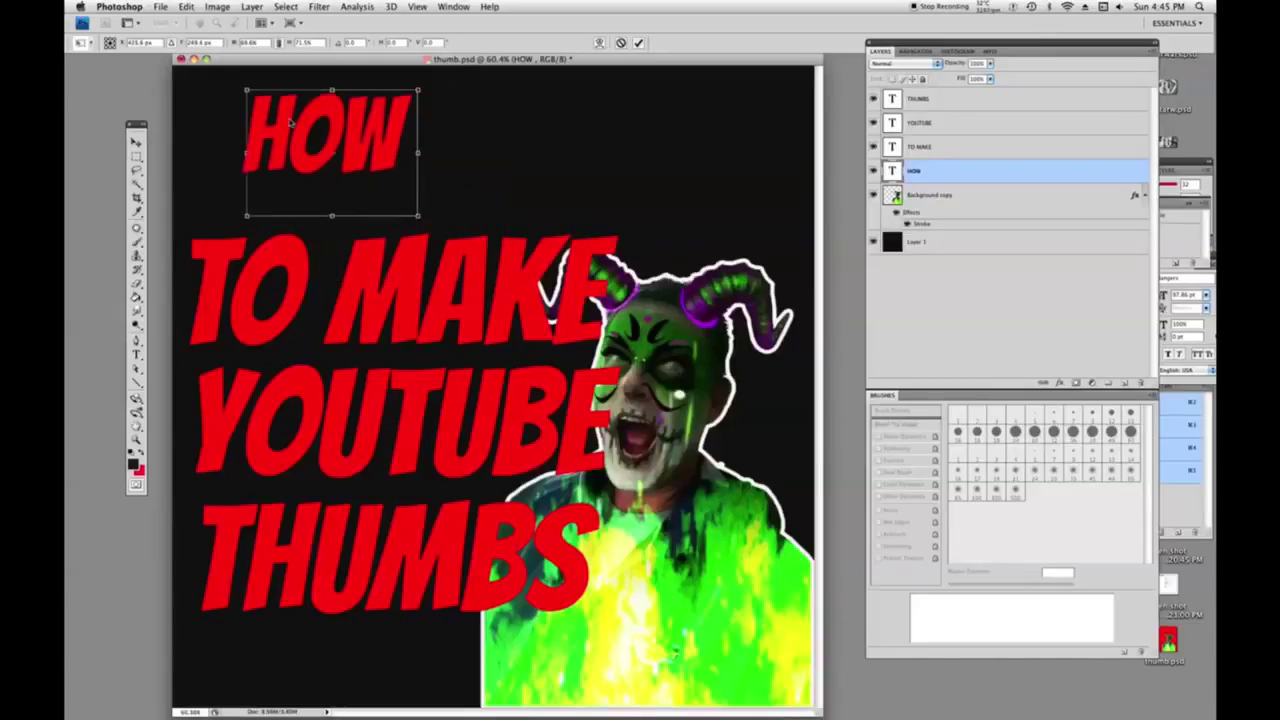
{"action": "key", "text": "v"}
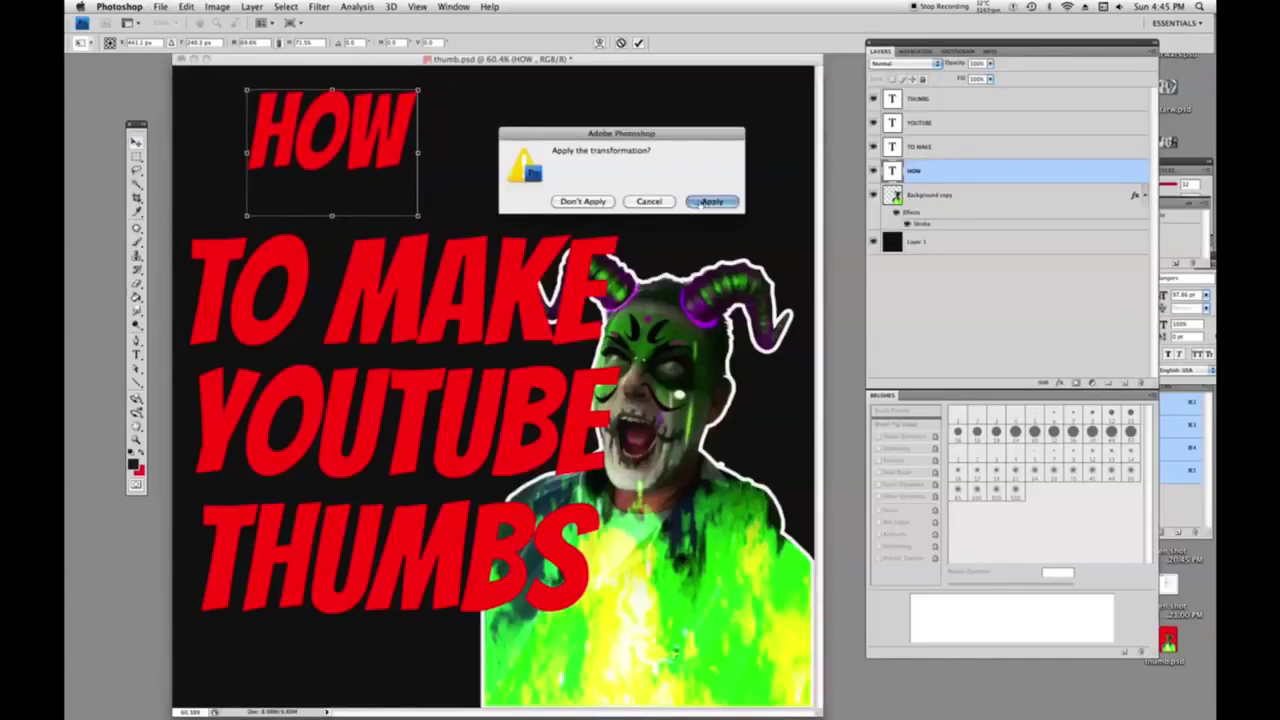
{"action": "left_click", "coordinate": [712, 200]}
Repeat the HOW text's transformation on the TO MAKE text layer.
{"action": "left_click", "coordinate": [918, 147]}
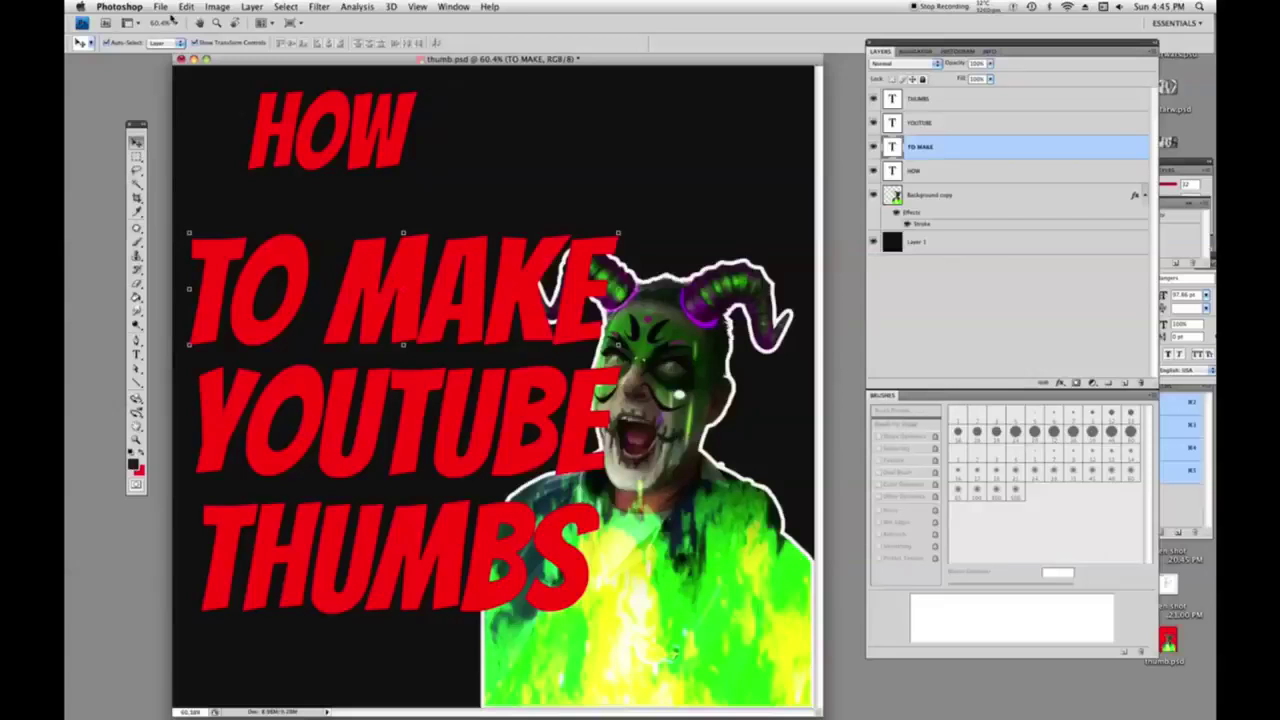
{"action": "left_click", "coordinate": [185, 9]}
{"action": "mouse_move", "coordinate": [300, 240]}
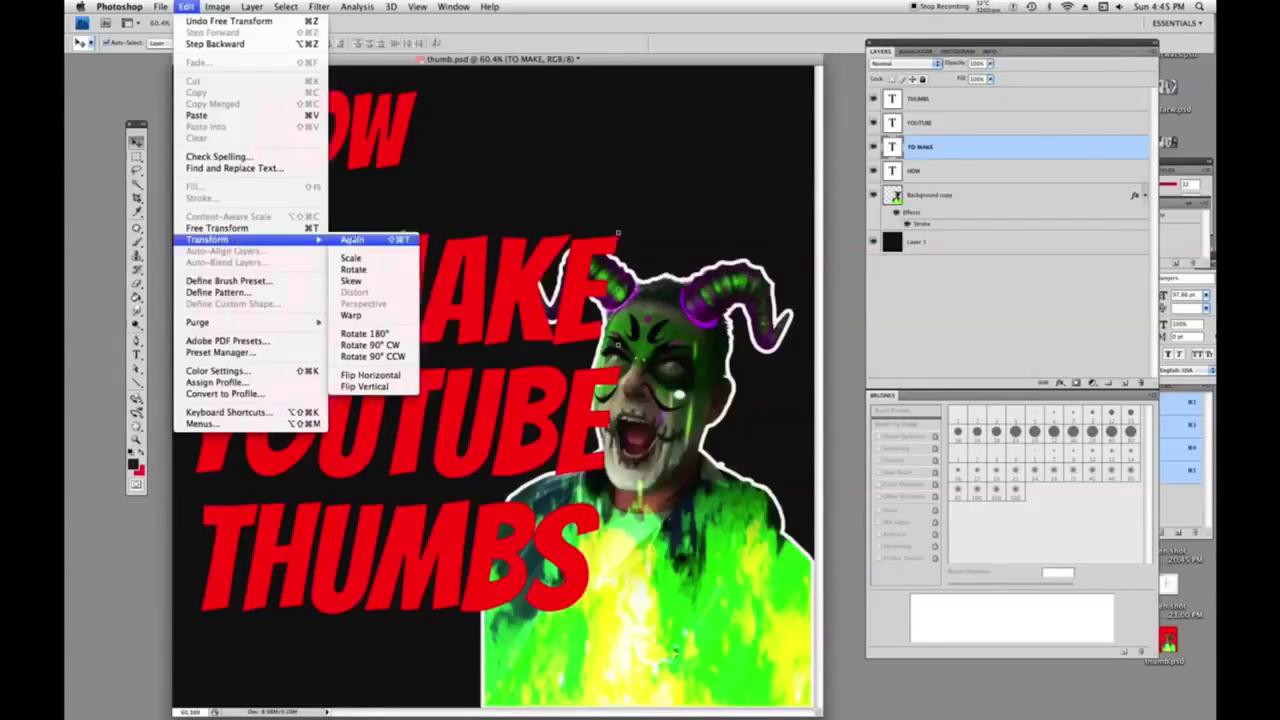
{"action": "left_click", "coordinate": [352, 240]}
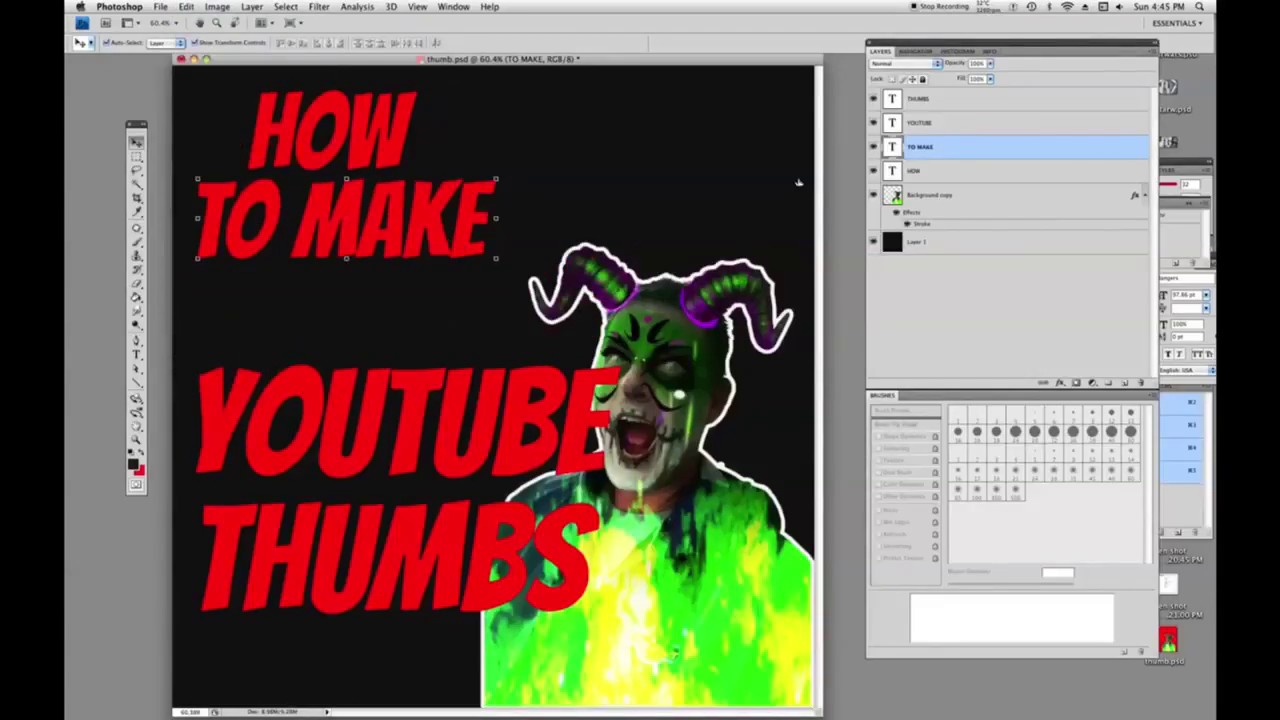
Repeat the same transformation on the YOUTUBE text layer.
{"action": "left_click", "coordinate": [915, 123]}
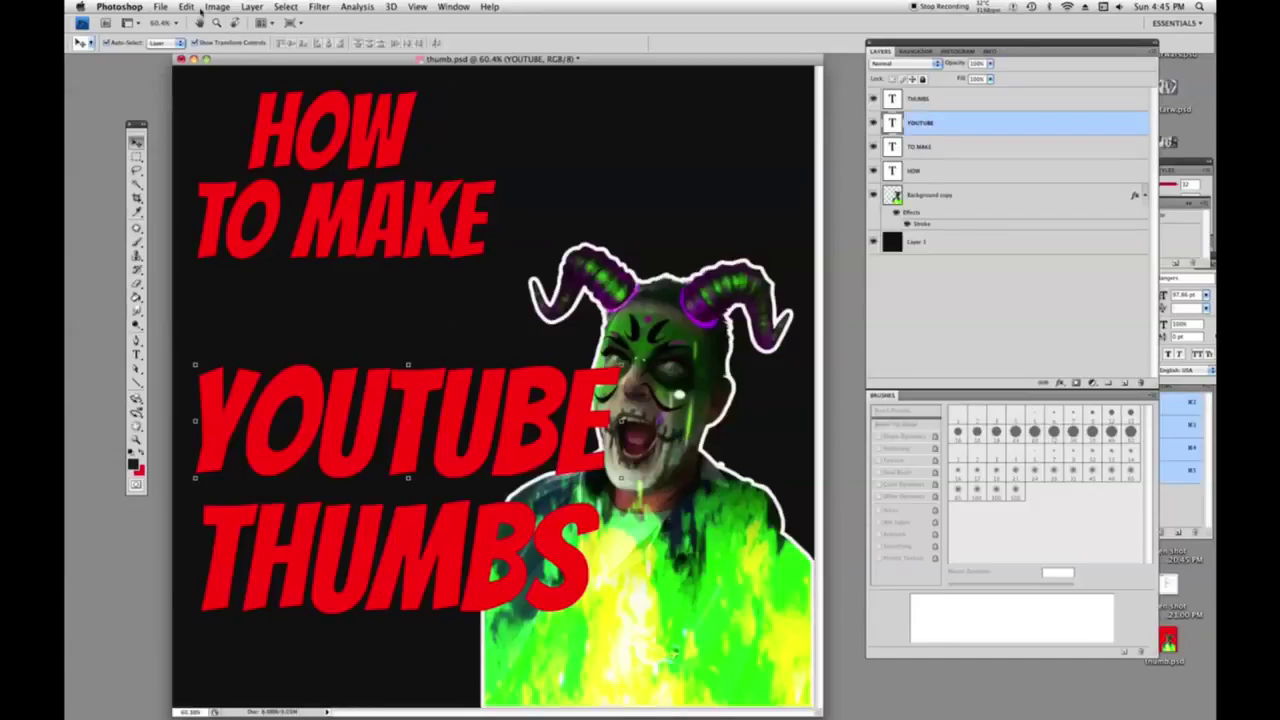
{"action": "left_click", "coordinate": [217, 7]}
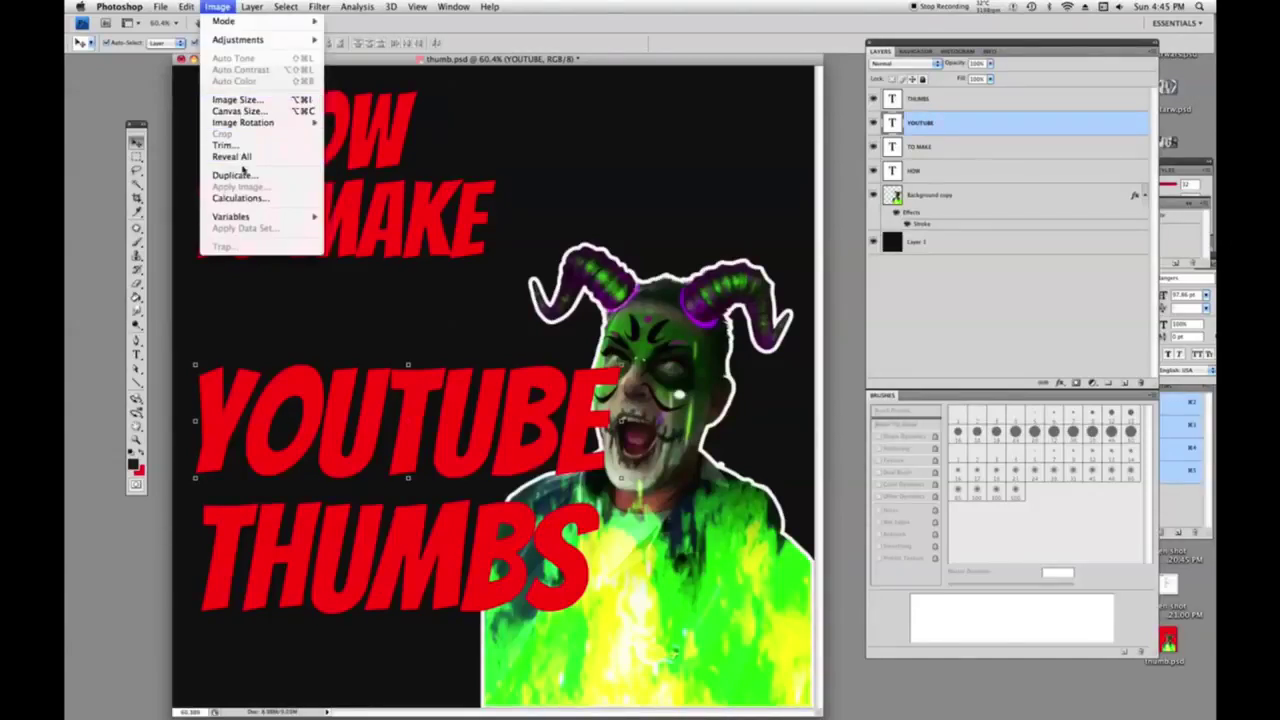
{"action": "mouse_move", "coordinate": [187, 7]}
{"action": "mouse_move", "coordinate": [210, 240]}
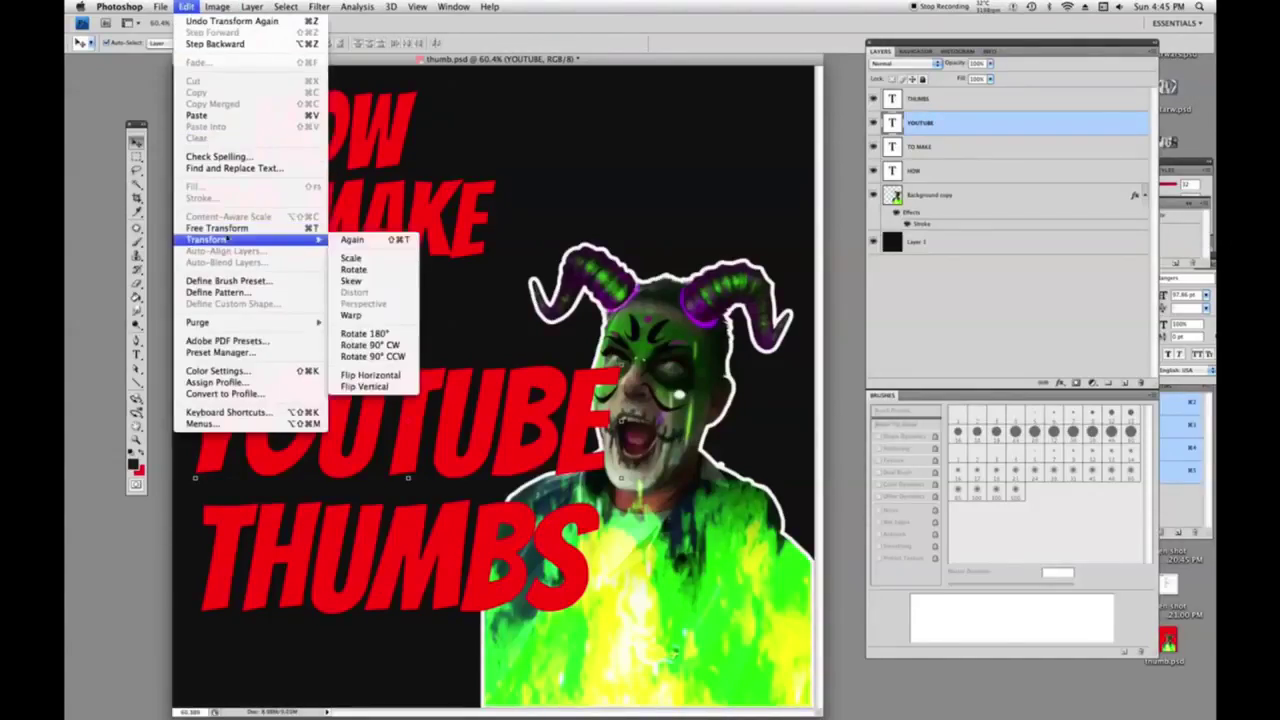
{"action": "left_click", "coordinate": [358, 242]}
Repeat the same transformation on the THUMBS text layer.
{"action": "left_click", "coordinate": [936, 100]}
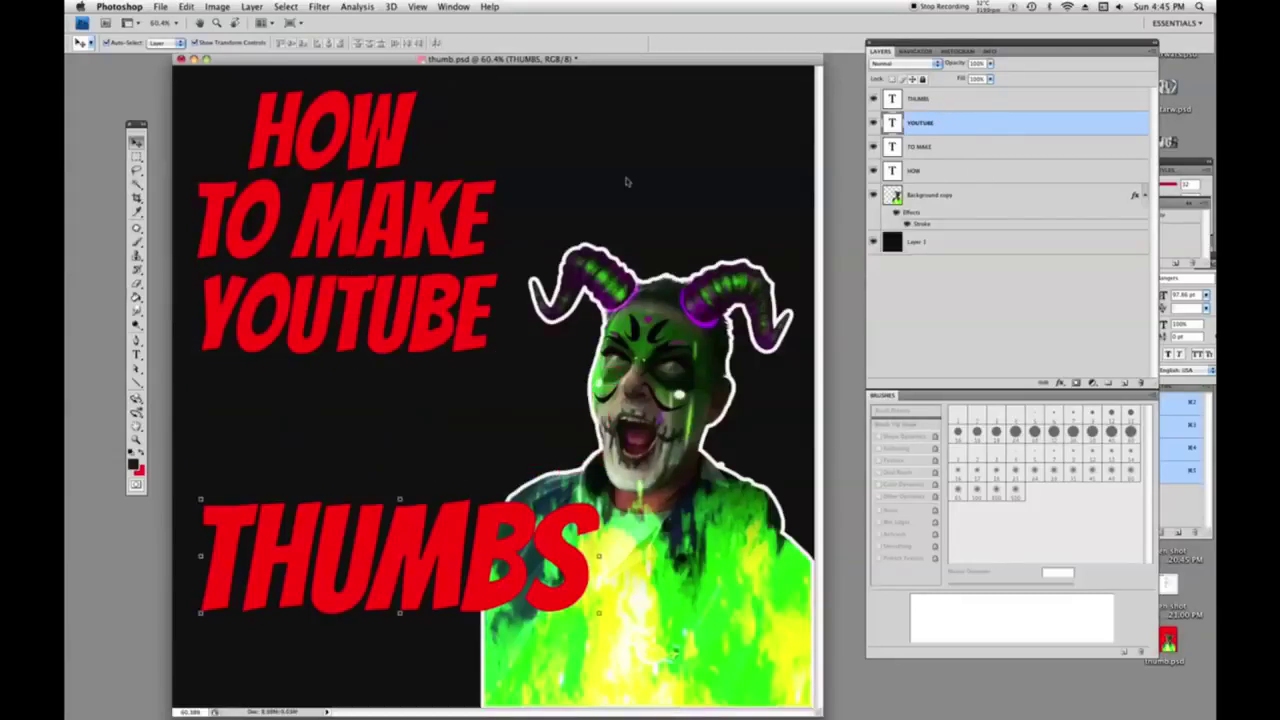
{"action": "left_click", "coordinate": [187, 7]}
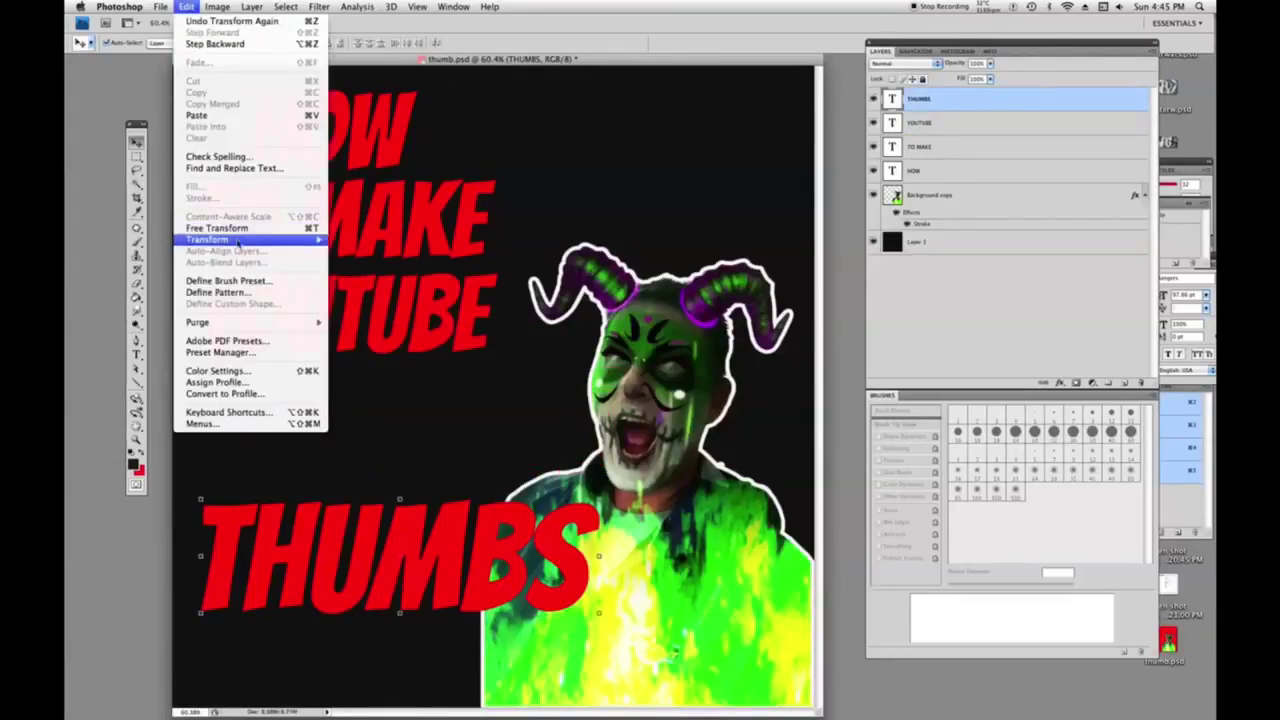
{"action": "mouse_move", "coordinate": [250, 240]}
{"action": "left_click", "coordinate": [350, 241]}
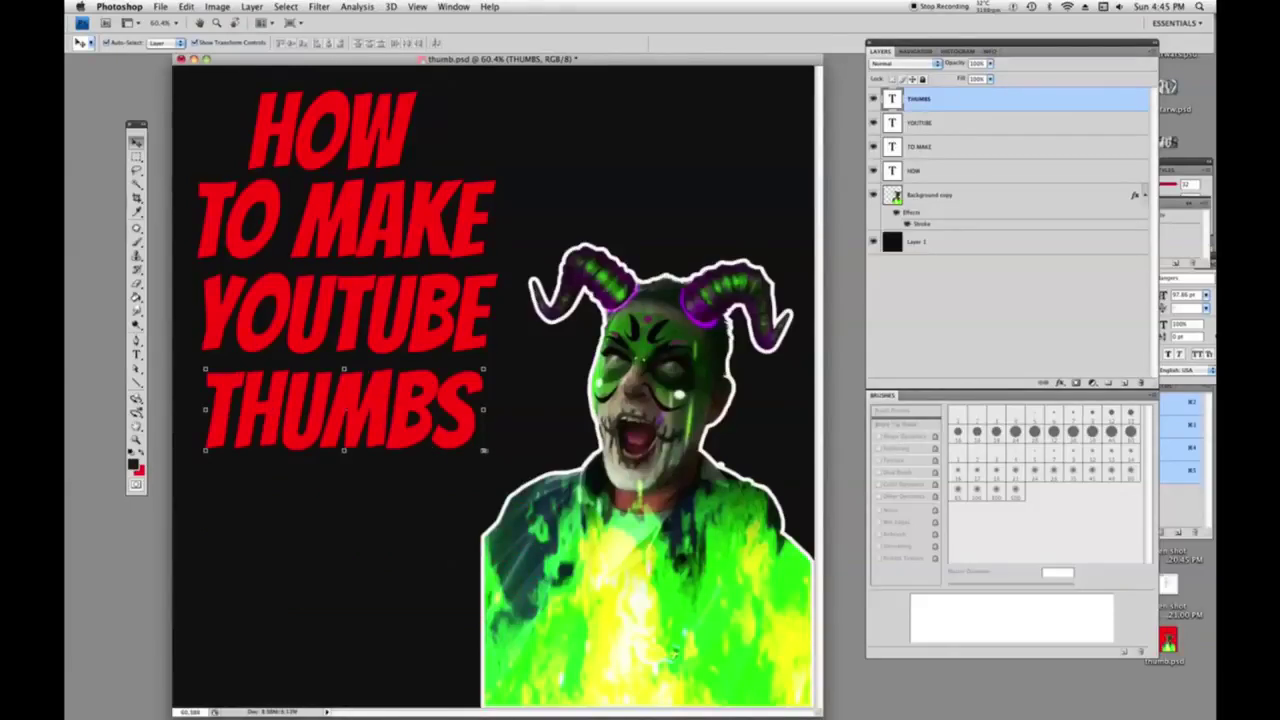
Enlarge the THUMBS text to about 133% width and 129% height, keeping its upper-left corner in place.
{"action": "key", "text": "ctrl+t"}
{"action": "left_click_drag", "start_coordinate": [484, 450], "coordinate": [531, 474]}
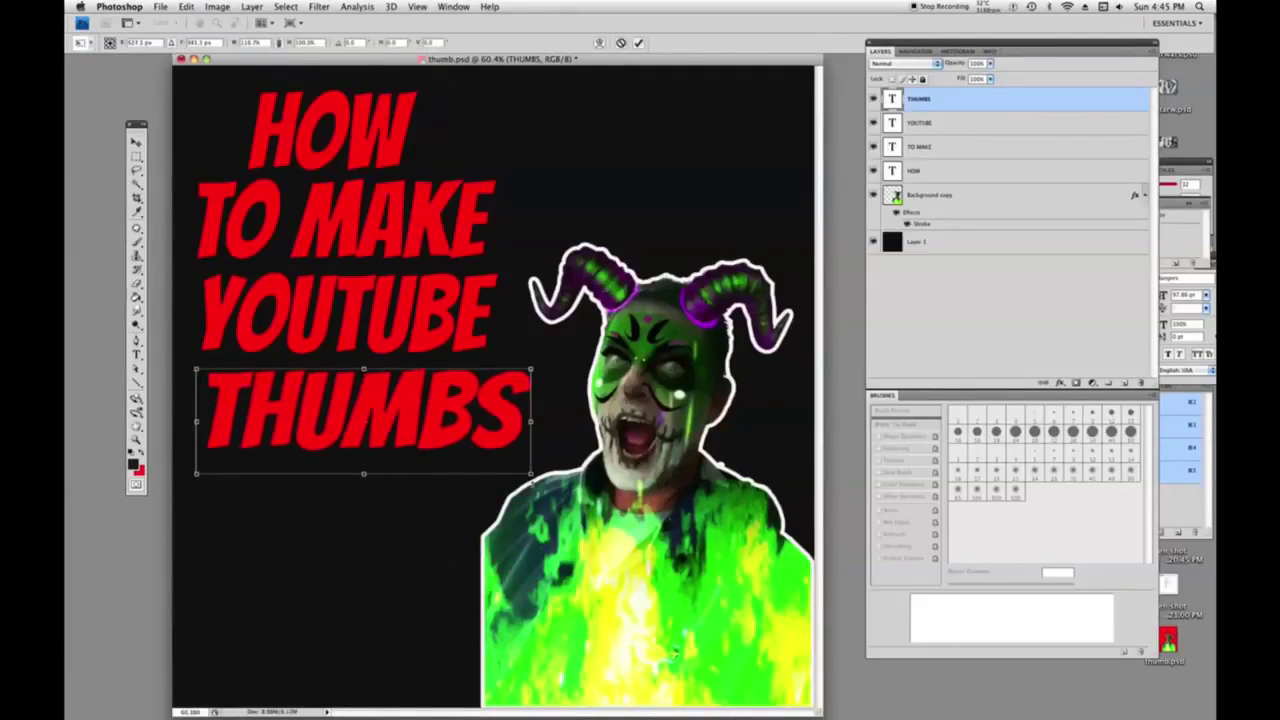
{"action": "left_click_drag", "start_coordinate": [363, 478], "coordinate": [364, 495]}
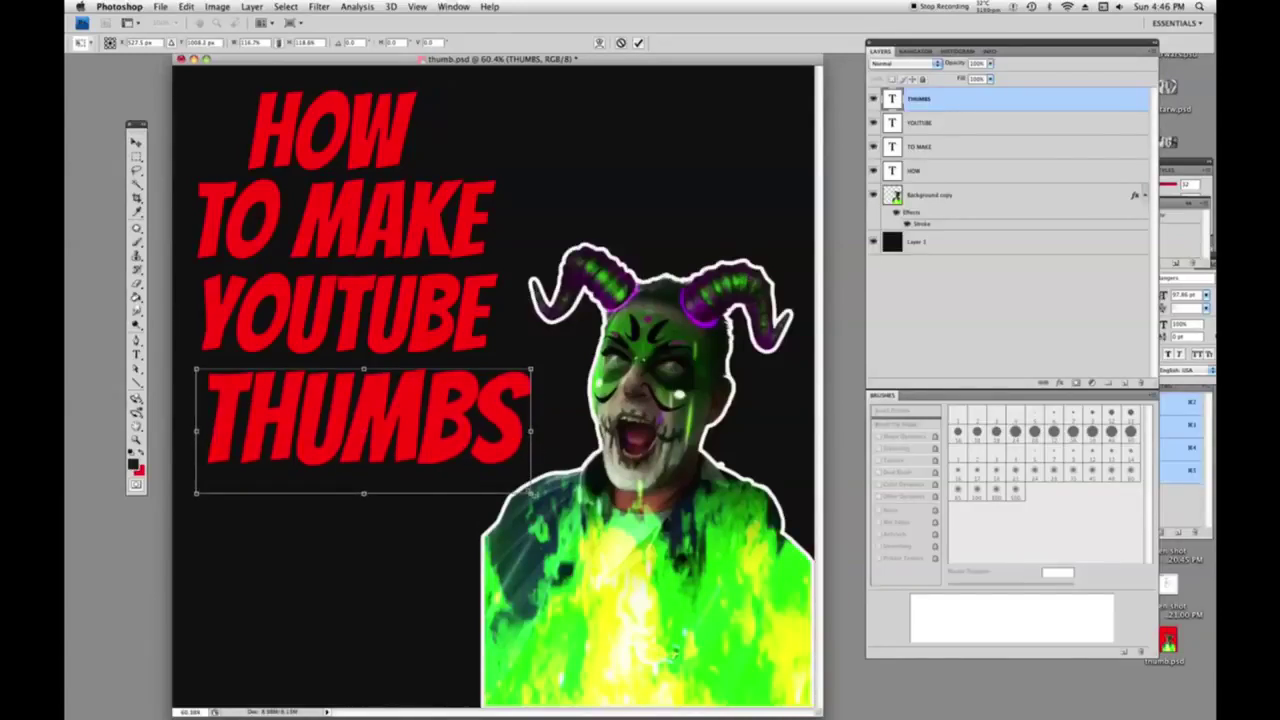
{"action": "left_click_drag", "start_coordinate": [533, 494], "coordinate": [577, 504]}
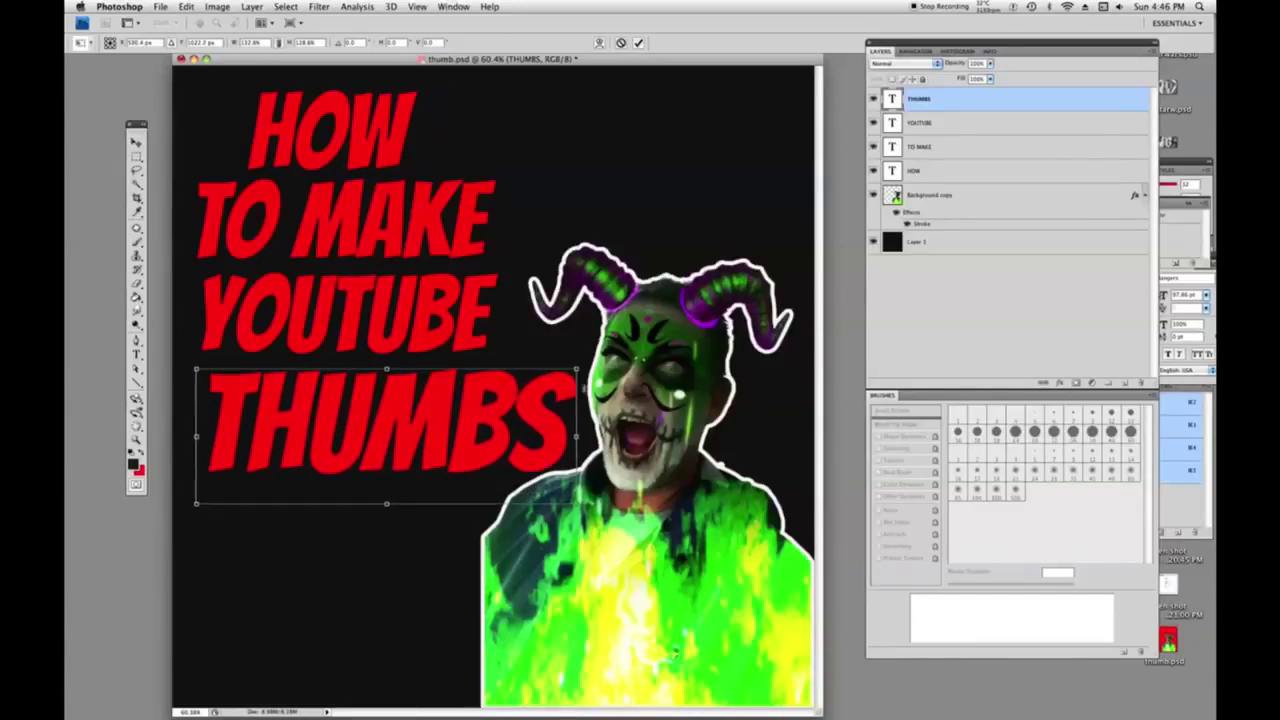
Rotate the THUMBS text about 15.6° clockwise and move it lower, over the figure's shoulder, applying the transformation.
{"action": "left_click_drag", "start_coordinate": [585, 353], "coordinate": [590, 402]}
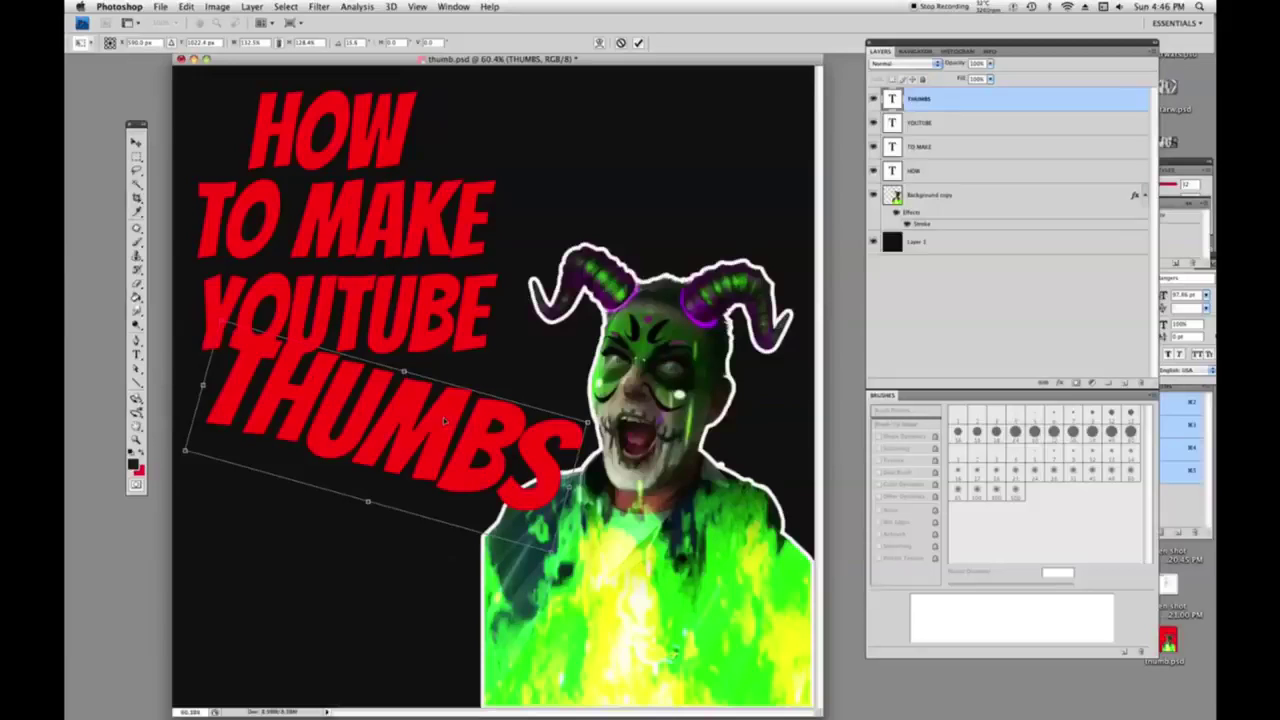
{"action": "left_click_drag", "start_coordinate": [443, 417], "coordinate": [453, 507]}
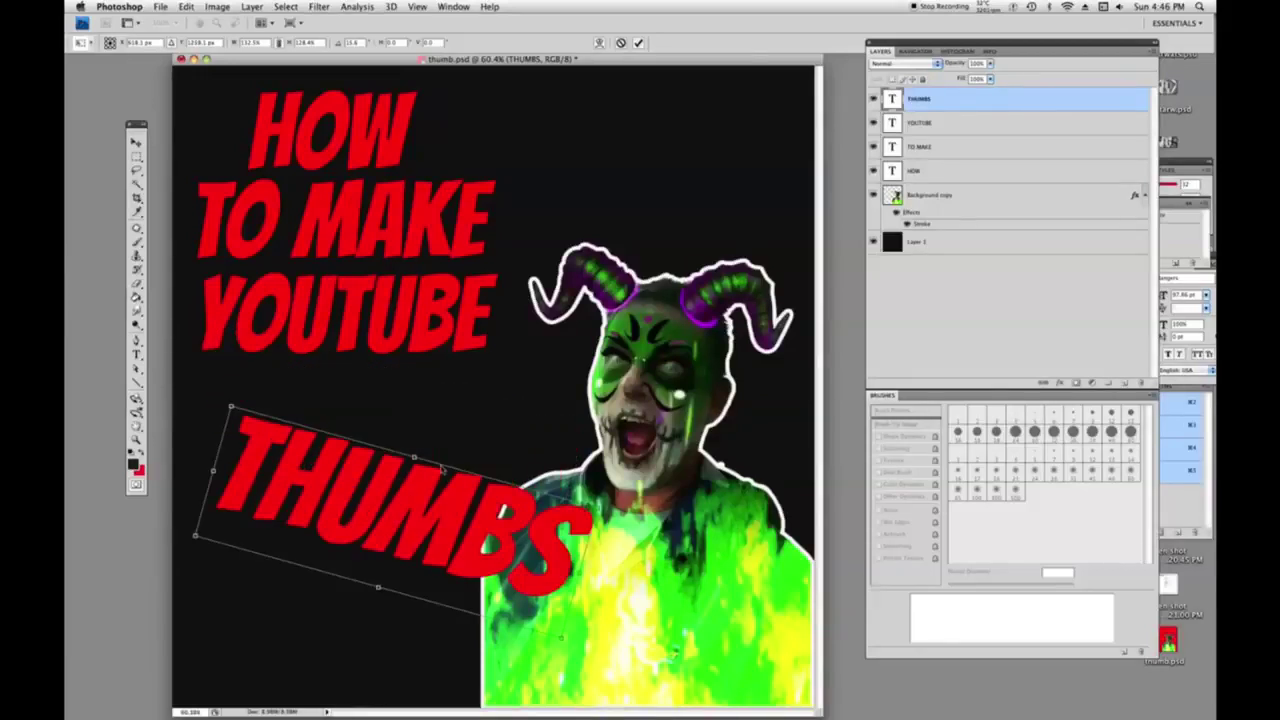
{"action": "left_click", "coordinate": [136, 144]}
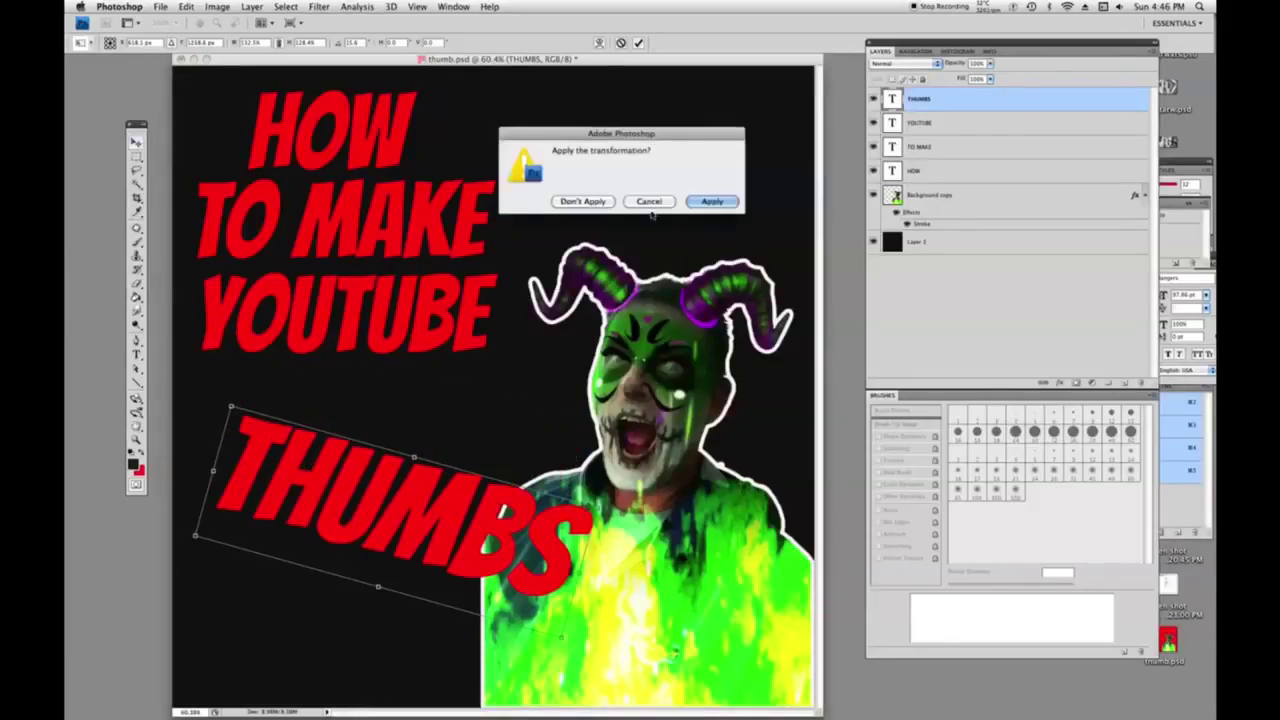
{"action": "left_click", "coordinate": [718, 202]}
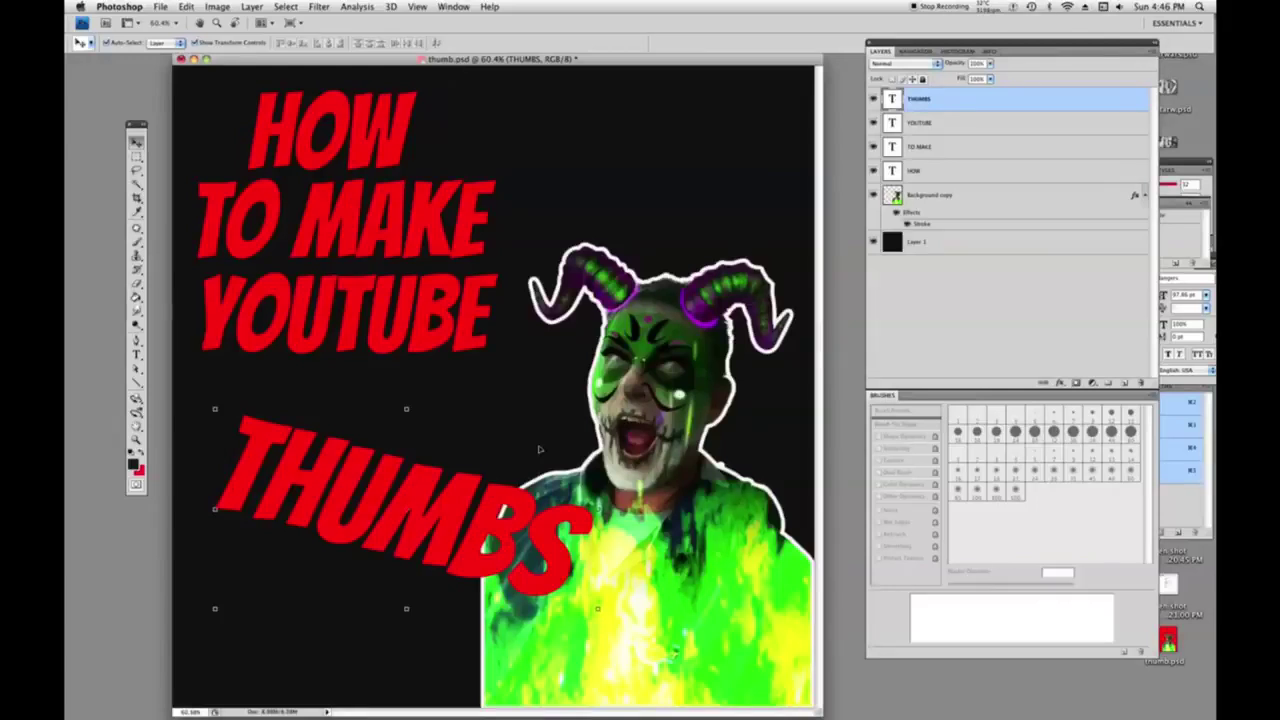
Enlarge the tilted THUMBS text by about 8% in width and 14% in height, then shift it closer to the canvas's left edge.
{"action": "left_click", "coordinate": [217, 411]}
{"action": "mouse_move", "coordinate": [460, 518]}
{"action": "left_mouse_down"}
{"action": "mouse_move", "coordinate": [403, 422]}
{"action": "mouse_move", "coordinate": [413, 474]}
{"action": "mouse_move", "coordinate": [449, 529]}
{"action": "mouse_move", "coordinate": [473, 534]}
{"action": "left_mouse_up"}
{"action": "left_click_drag", "start_coordinate": [611, 429], "coordinate": [646, 395]}
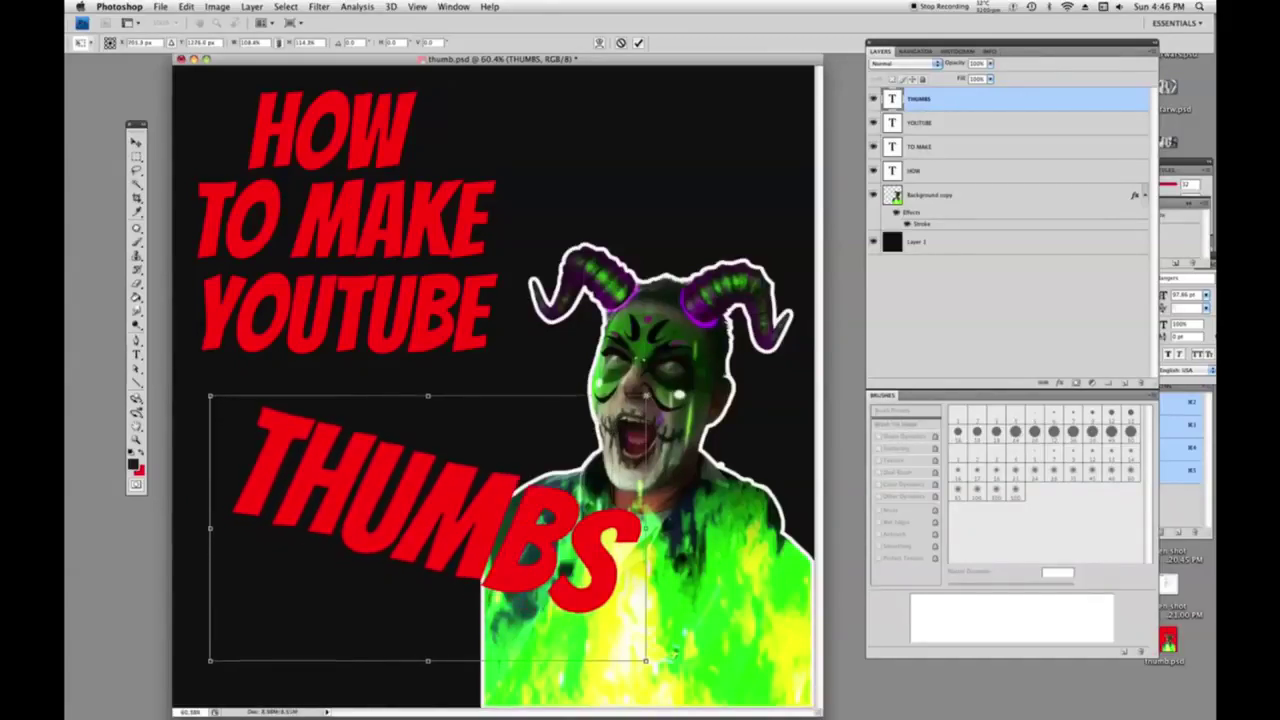
{"action": "left_click", "coordinate": [136, 143]}
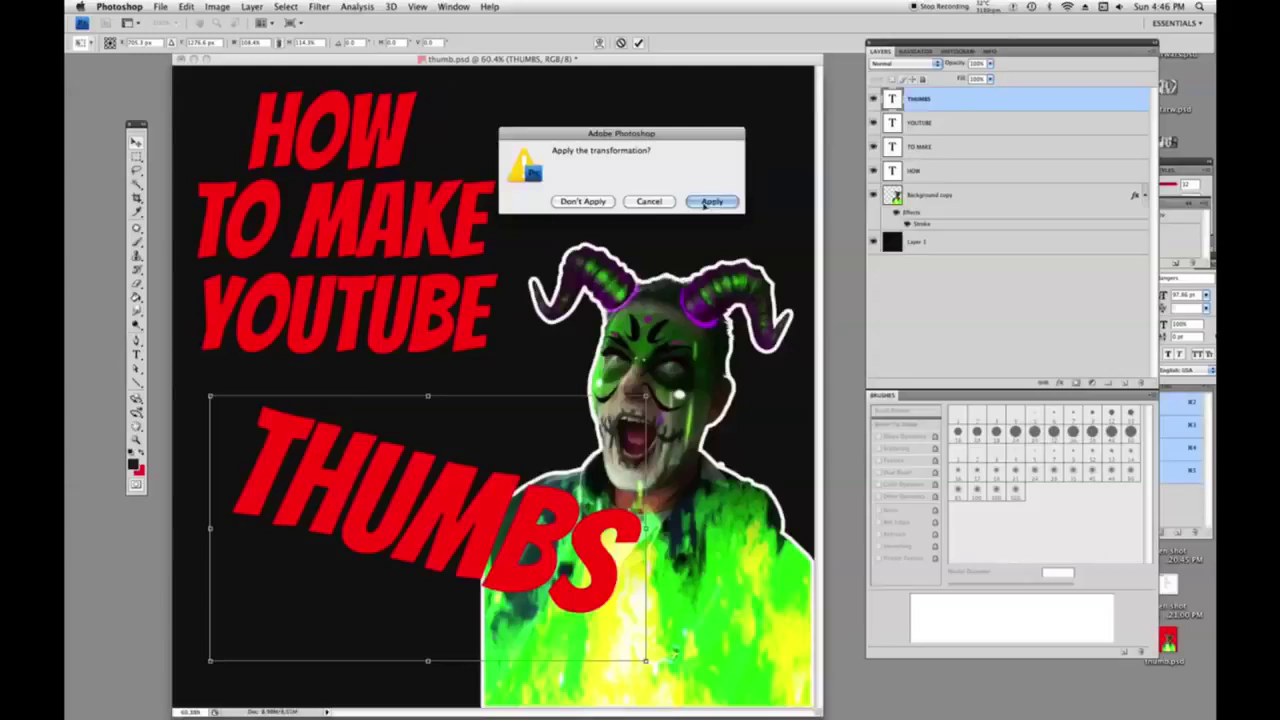
{"action": "left_click", "coordinate": [714, 201]}
{"action": "left_click_drag", "start_coordinate": [443, 467], "coordinate": [432, 482]}
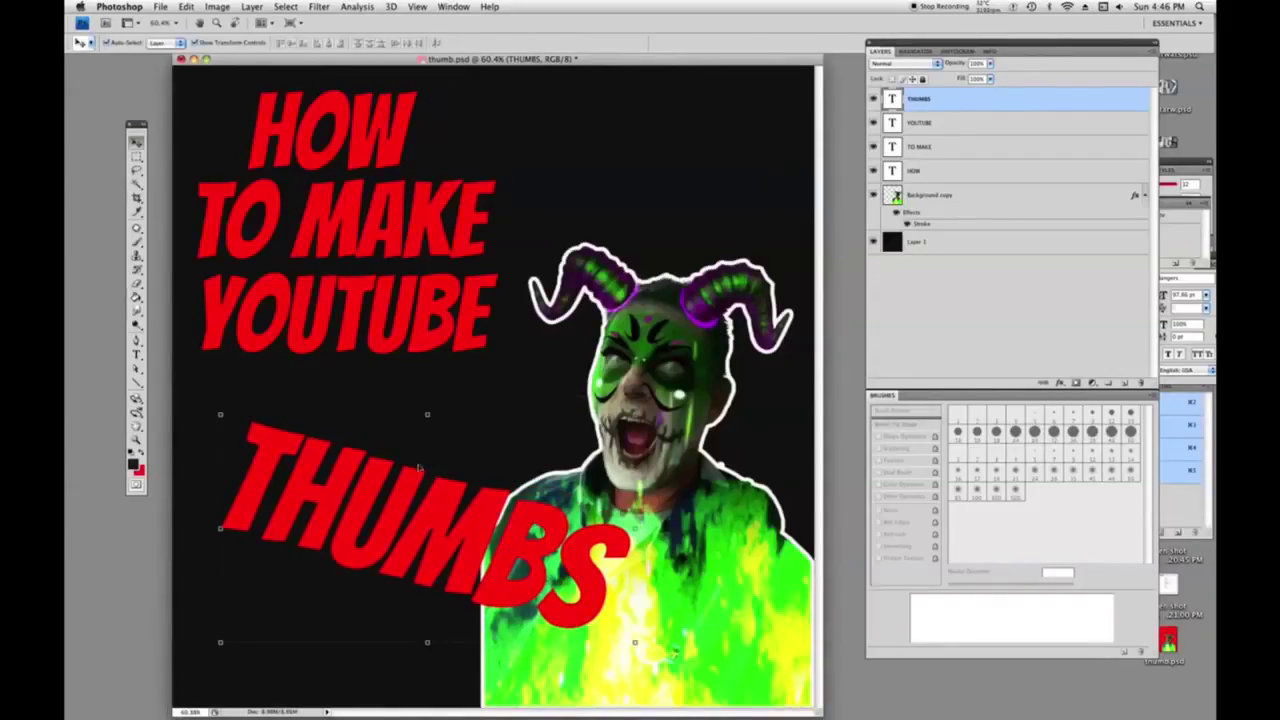
{"action": "left_click_drag", "start_coordinate": [437, 511], "coordinate": [419, 504]}
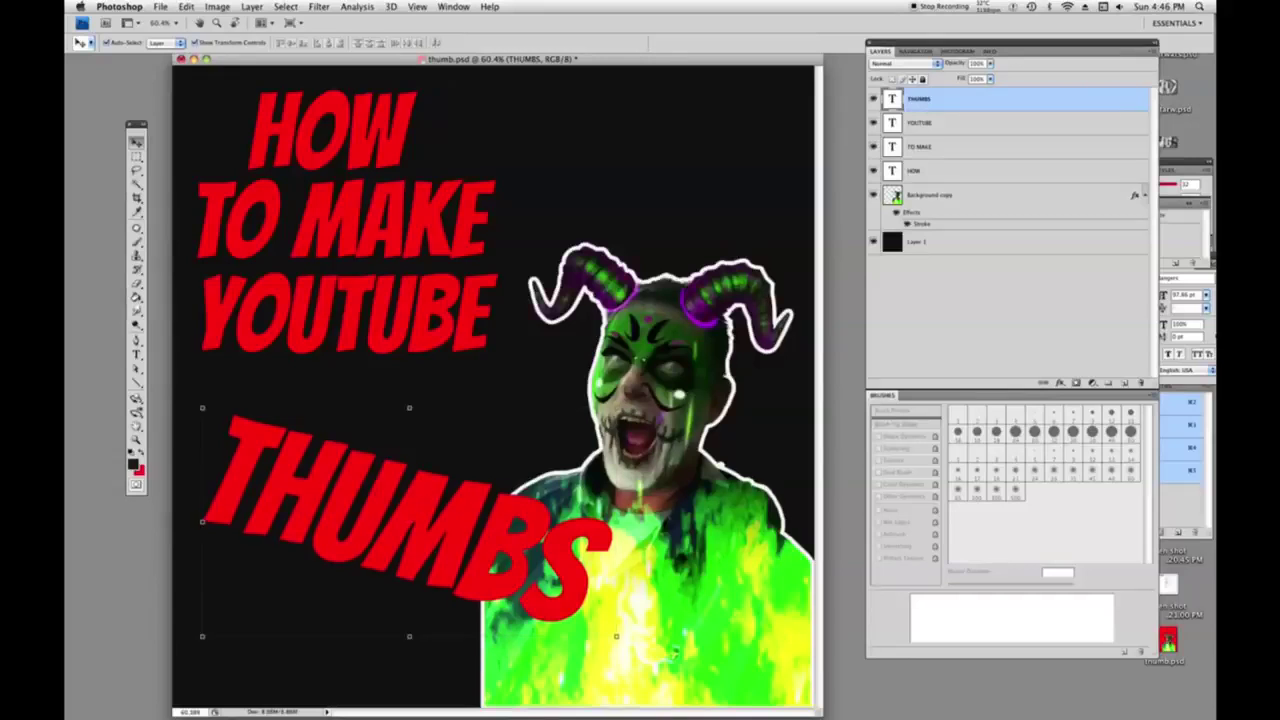
Add an outside stroke in off-white #faf6f6 to the THUMBS text layer.
{"action": "left_click", "coordinate": [251, 7]}
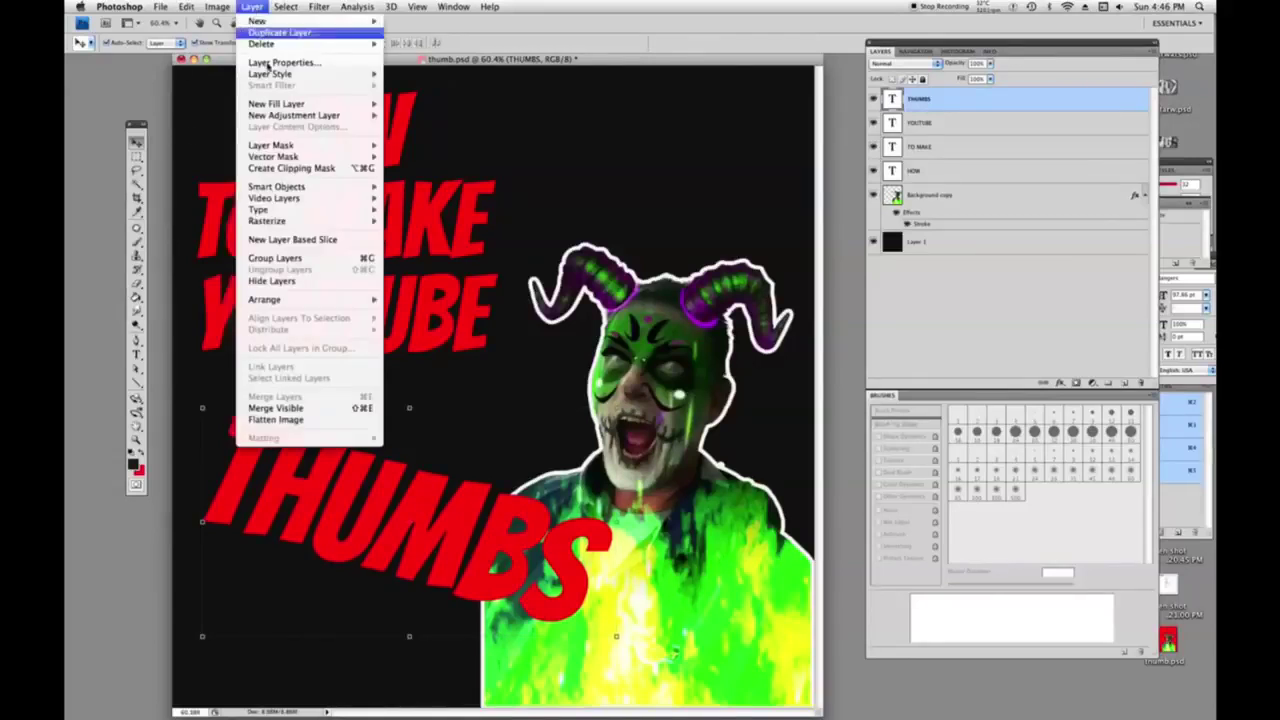
{"action": "mouse_move", "coordinate": [282, 76]}
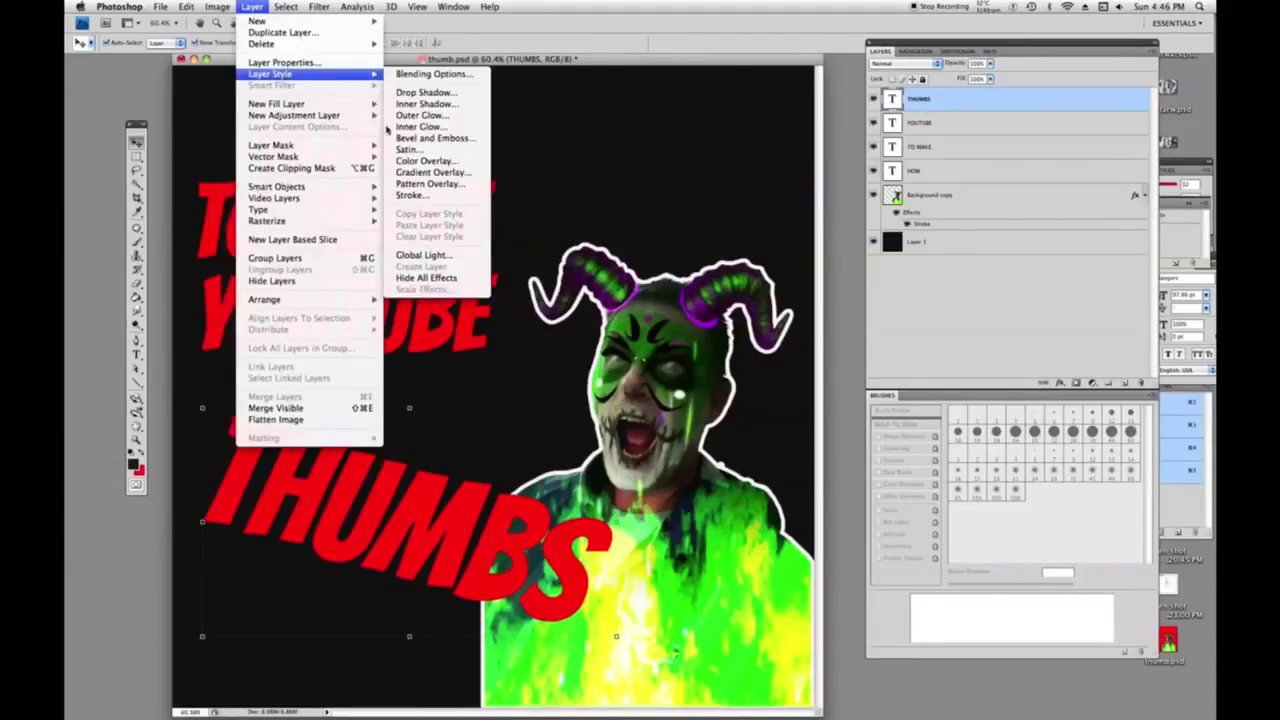
{"action": "left_click", "coordinate": [412, 194]}
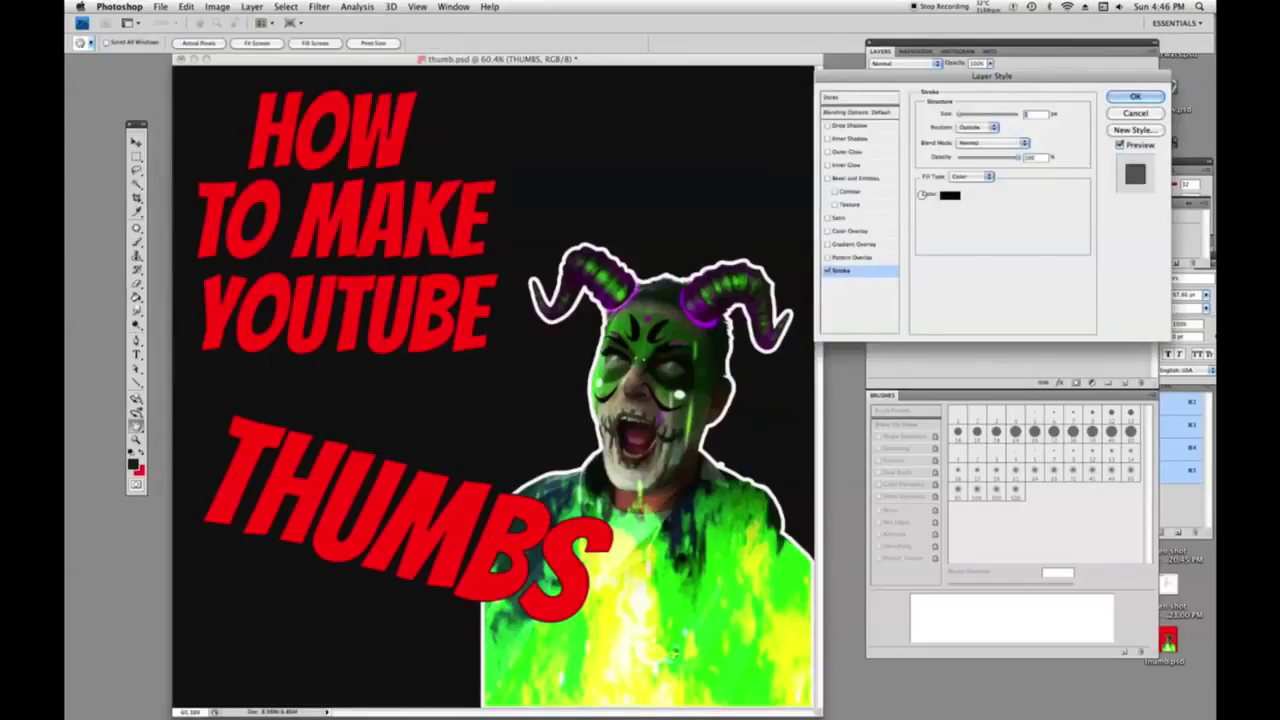
{"action": "left_click", "coordinate": [921, 194]}
{"action": "left_click", "coordinate": [750, 81]}
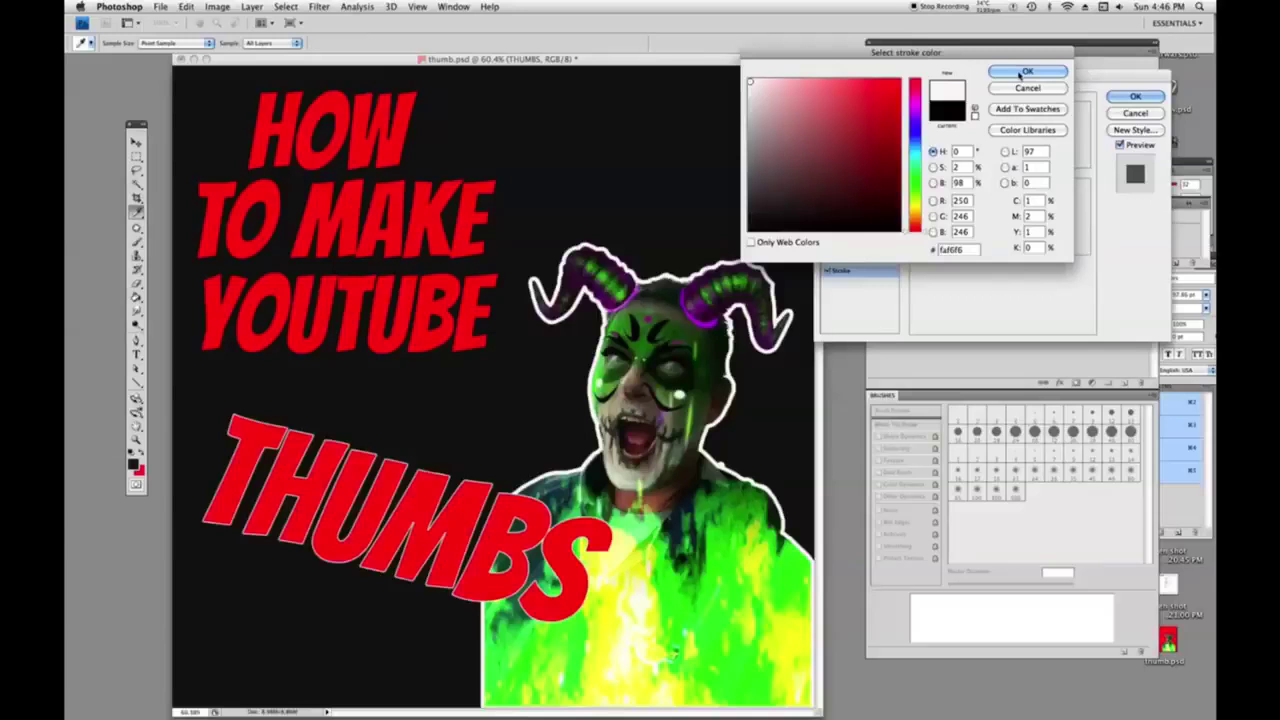
{"action": "left_click", "coordinate": [1022, 73]}
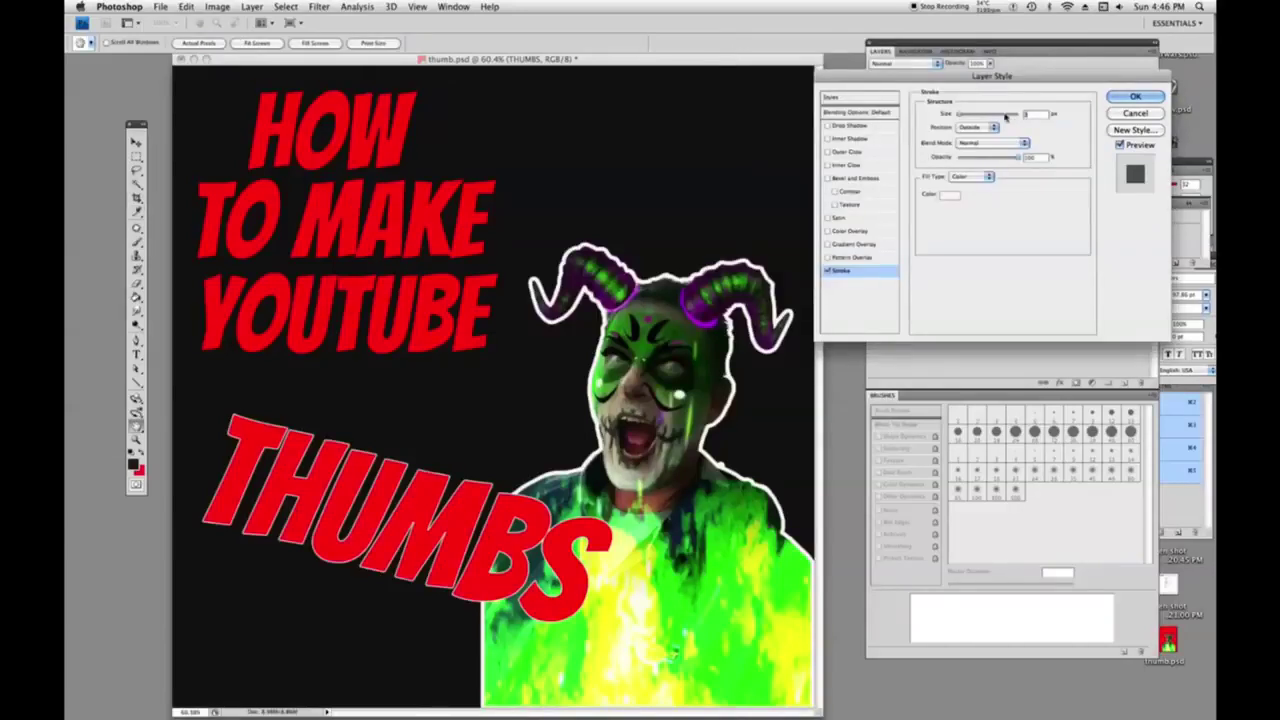
{"action": "left_click", "coordinate": [1133, 96]}
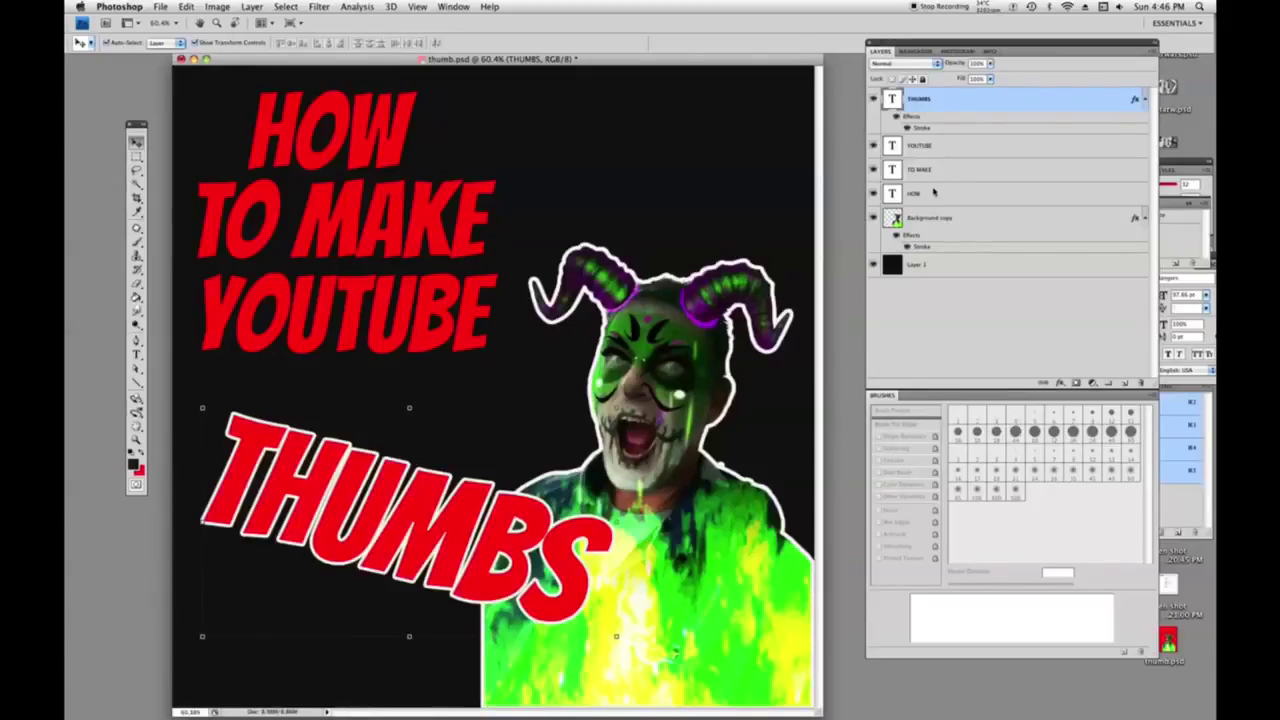
Add a matching off-white outside stroke to the HOW text layer.
{"action": "left_click", "coordinate": [934, 192]}
{"action": "left_click", "coordinate": [251, 6]}
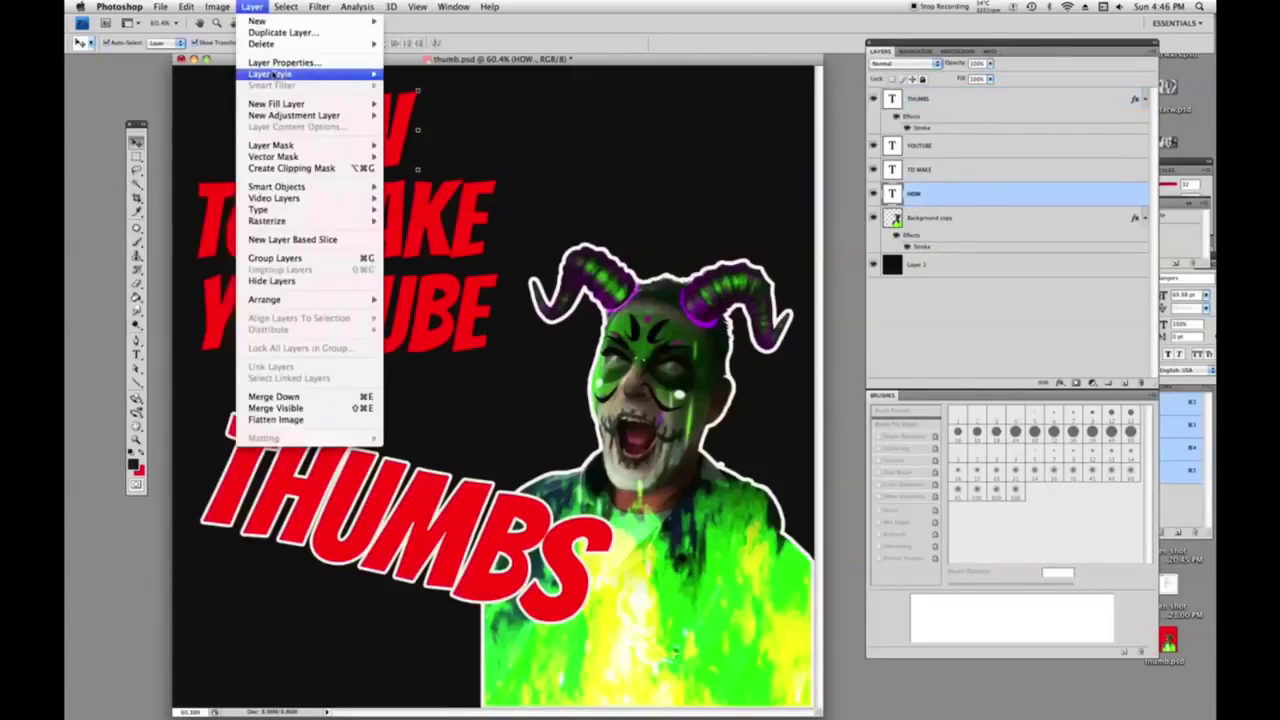
{"action": "mouse_move", "coordinate": [272, 75]}
{"action": "left_click", "coordinate": [988, 201]}
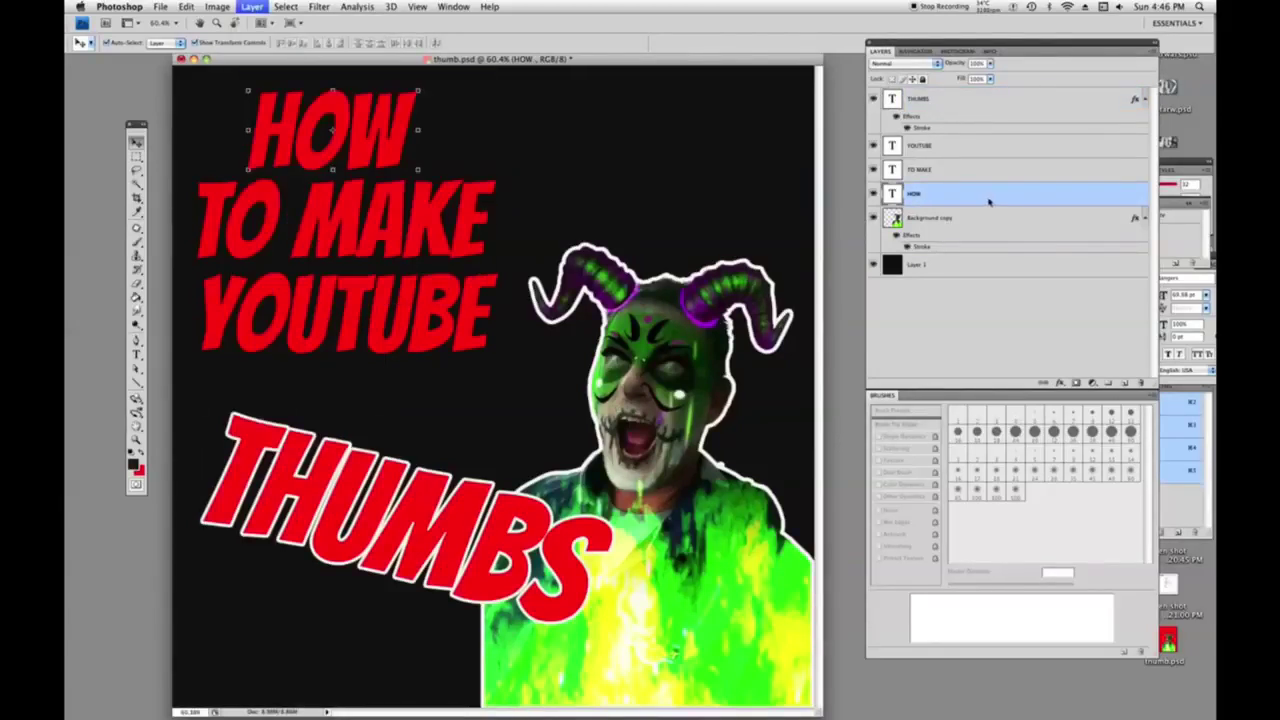
{"action": "double_click", "coordinate": [963, 197]}
{"action": "left_click", "coordinate": [950, 193]}
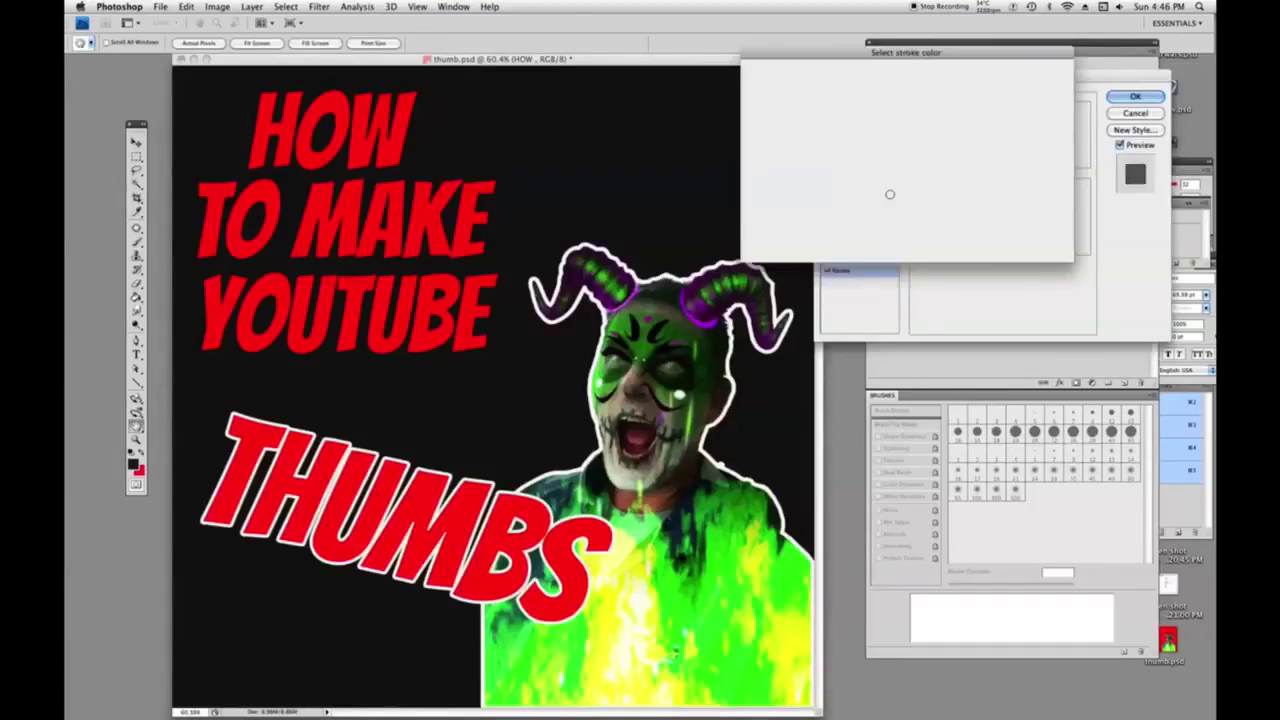
{"action": "left_click", "coordinate": [756, 88]}
{"action": "left_click", "coordinate": [1026, 73]}
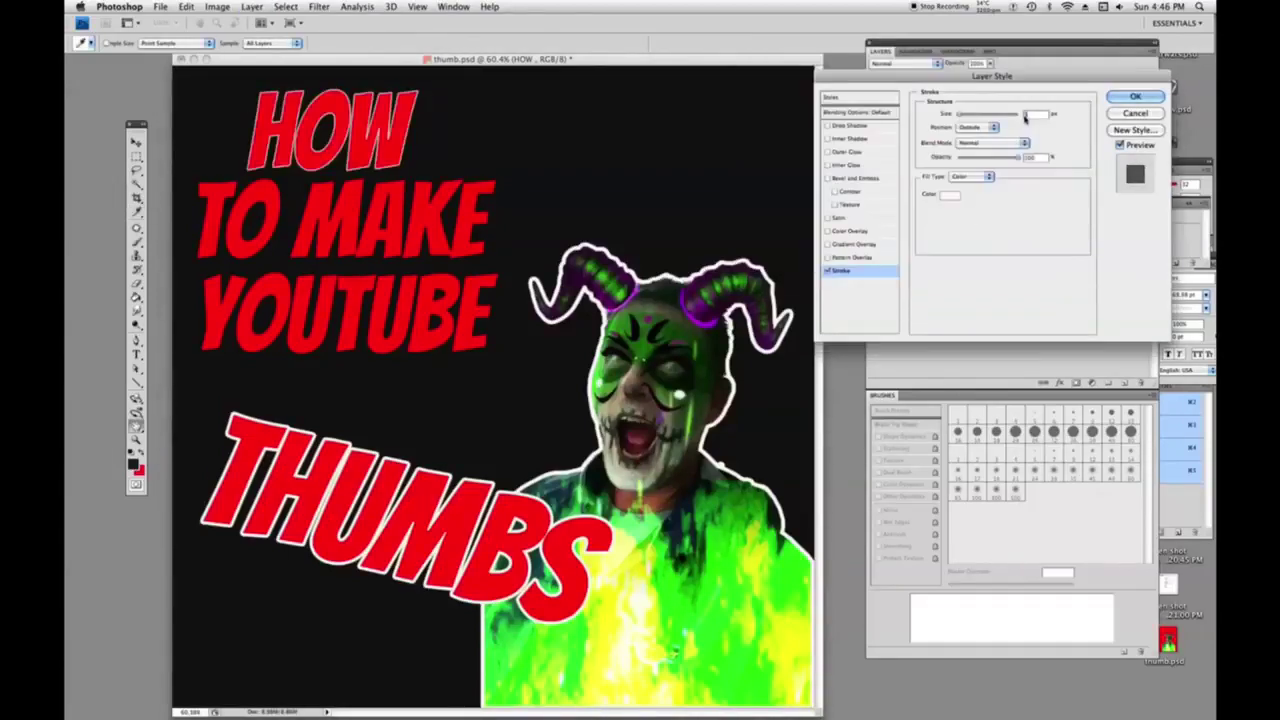
{"action": "left_click", "coordinate": [1135, 96]}
{"action": "key", "text": "v"}
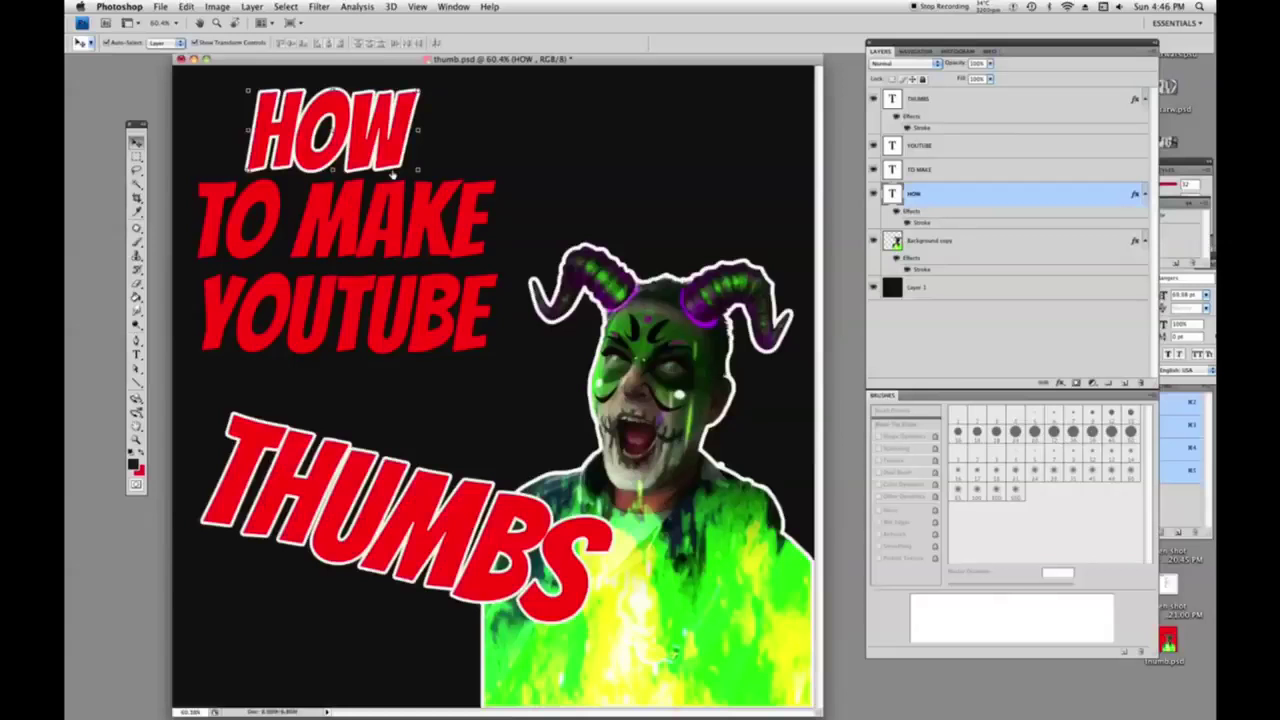
Add the same near-white stroke to the TO MAKE text layer.
{"action": "left_click", "coordinate": [927, 171]}
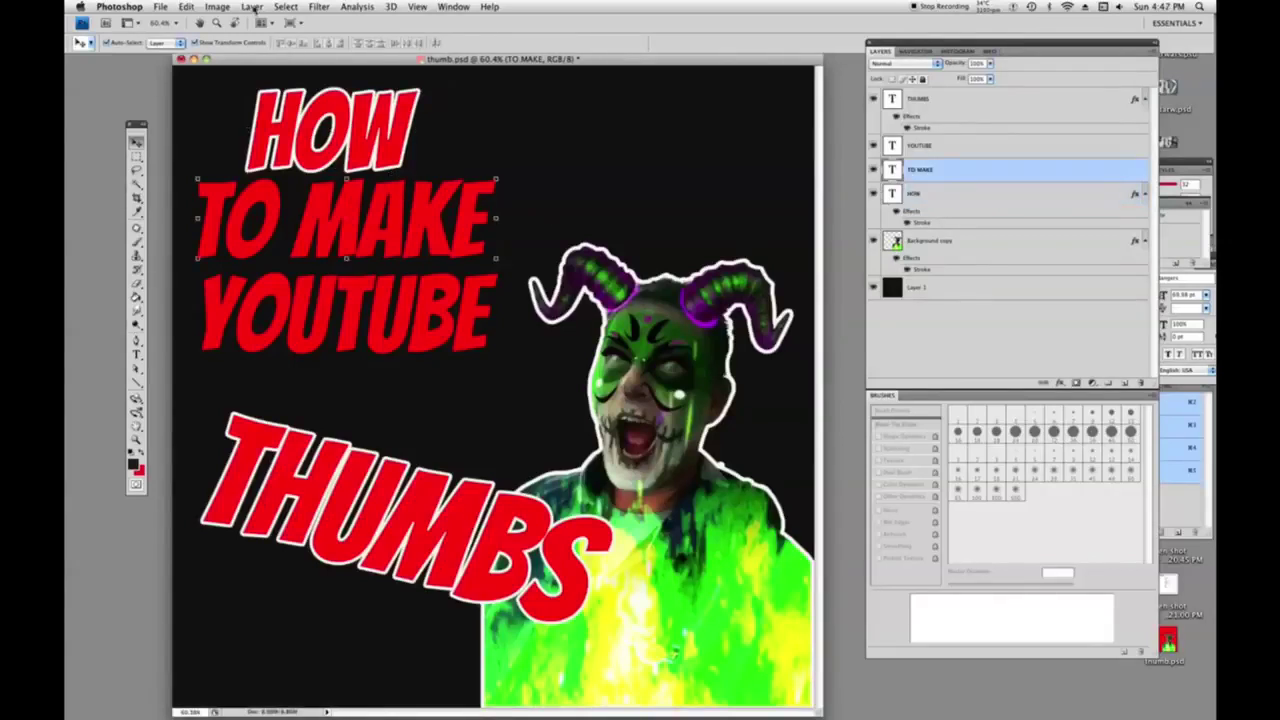
{"action": "left_click", "coordinate": [251, 6]}
{"action": "mouse_move", "coordinate": [290, 75]}
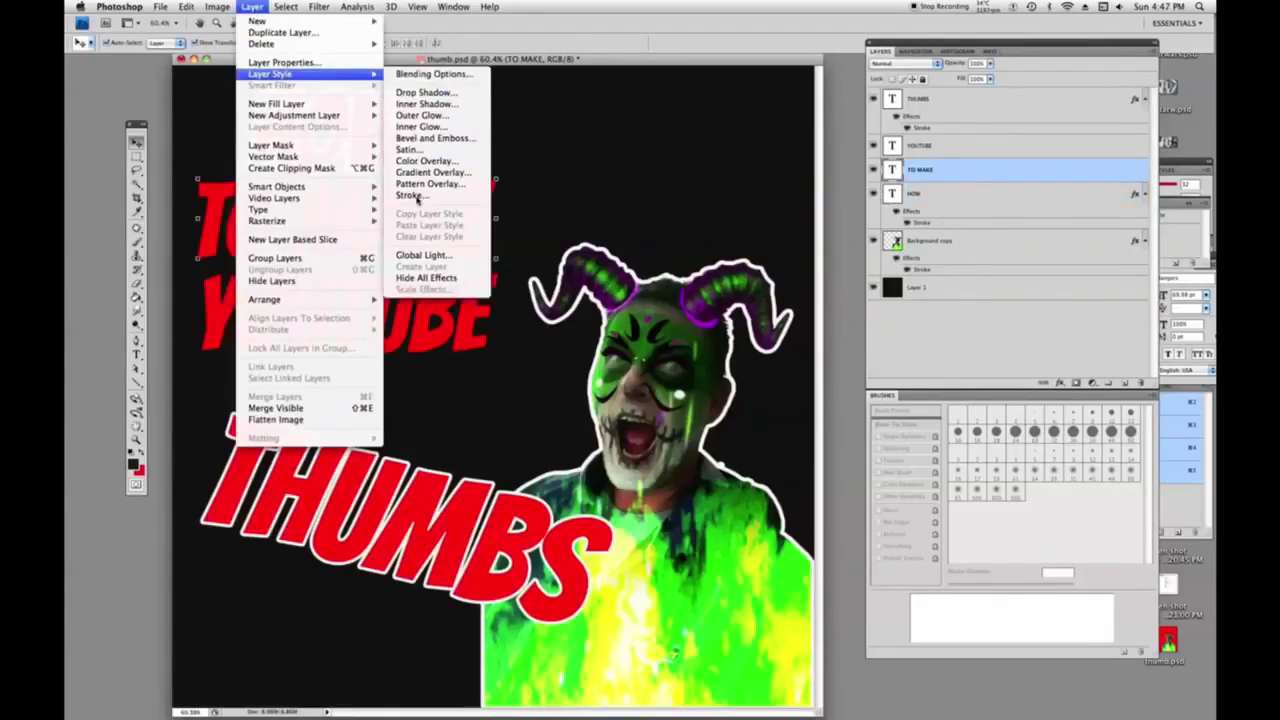
{"action": "left_click", "coordinate": [420, 195]}
{"action": "left_click", "coordinate": [1135, 96]}
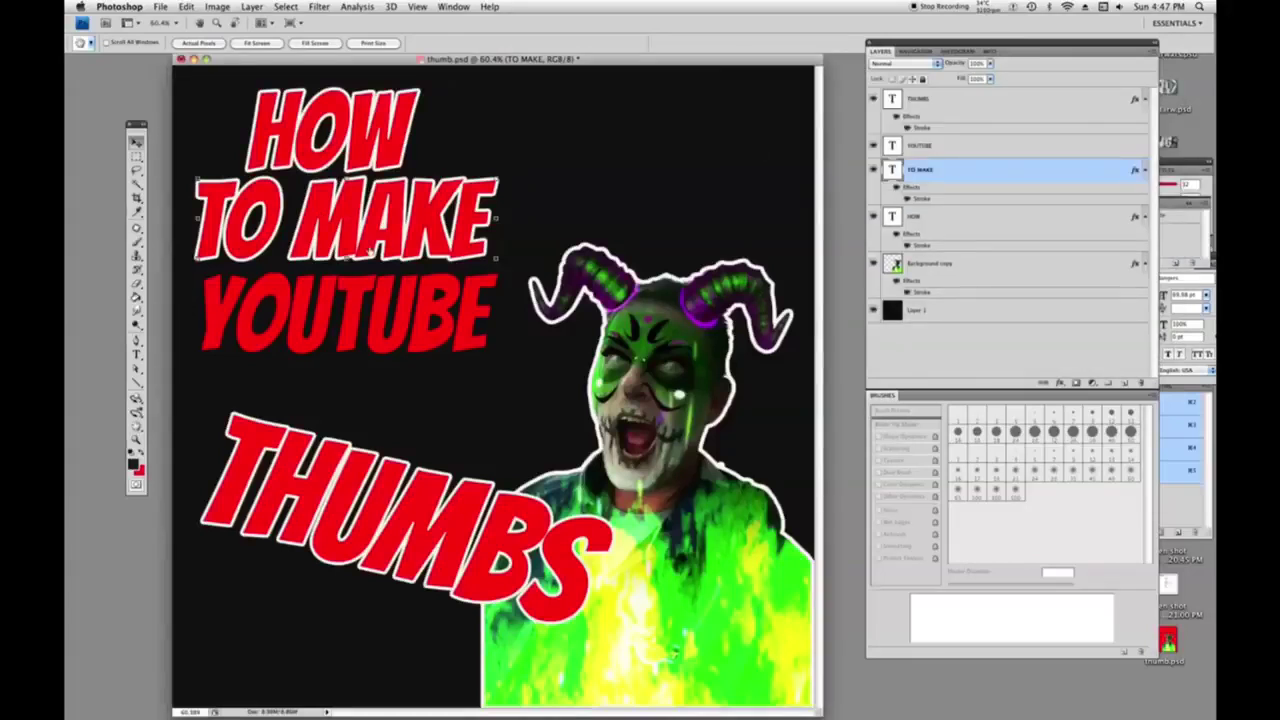
Outline the YOUTUBE text layer with an outside stroke in near-white #fffdfd.
{"action": "left_click", "coordinate": [924, 150]}
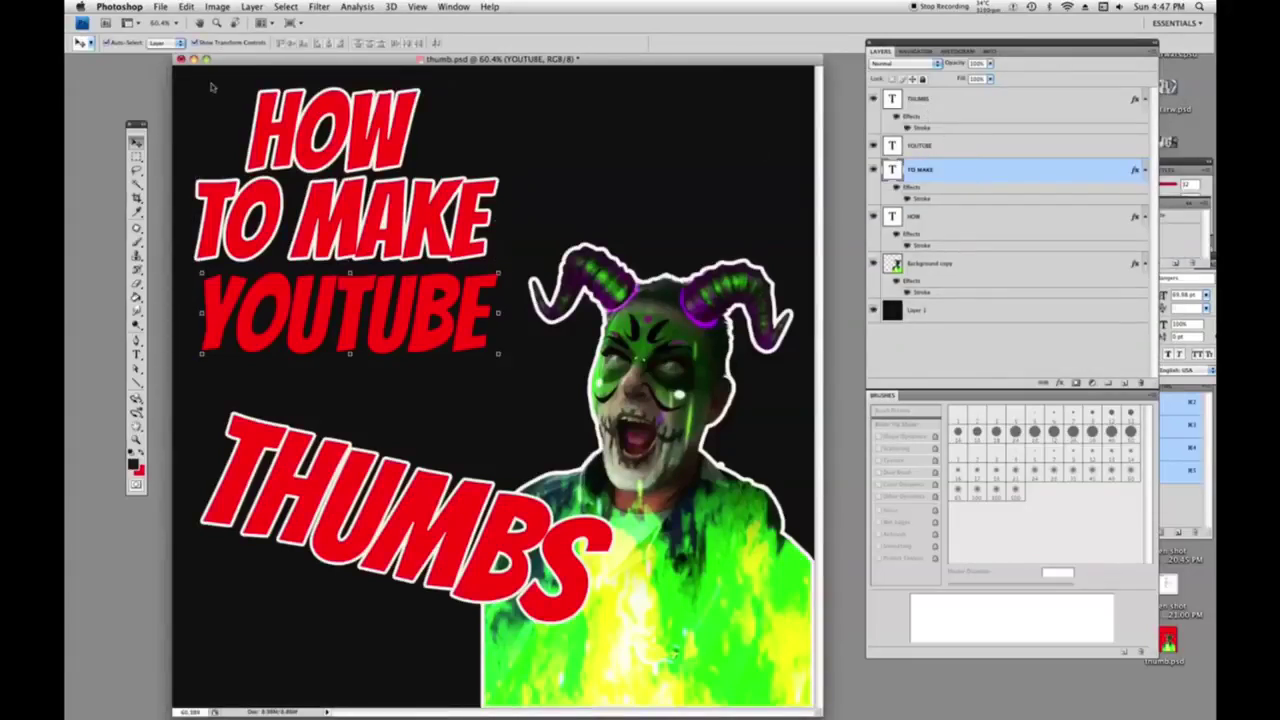
{"action": "left_click", "coordinate": [252, 7]}
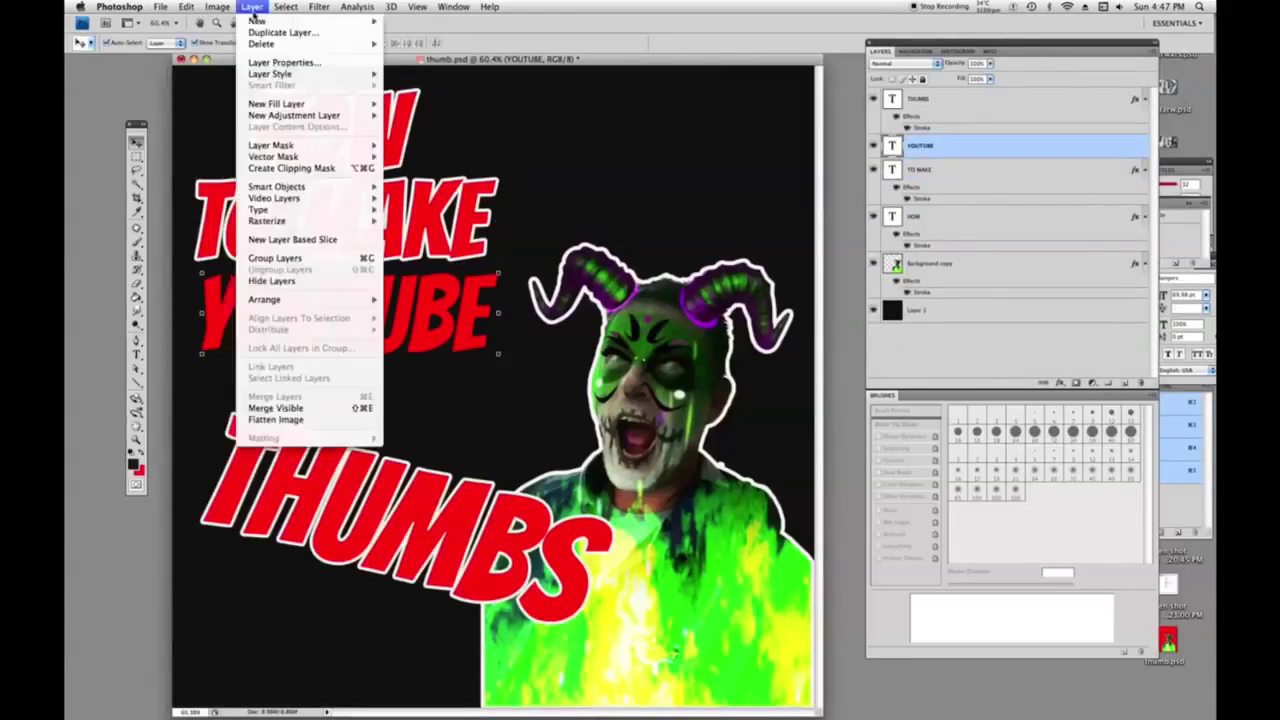
{"action": "mouse_move", "coordinate": [275, 74]}
{"action": "left_click", "coordinate": [444, 196]}
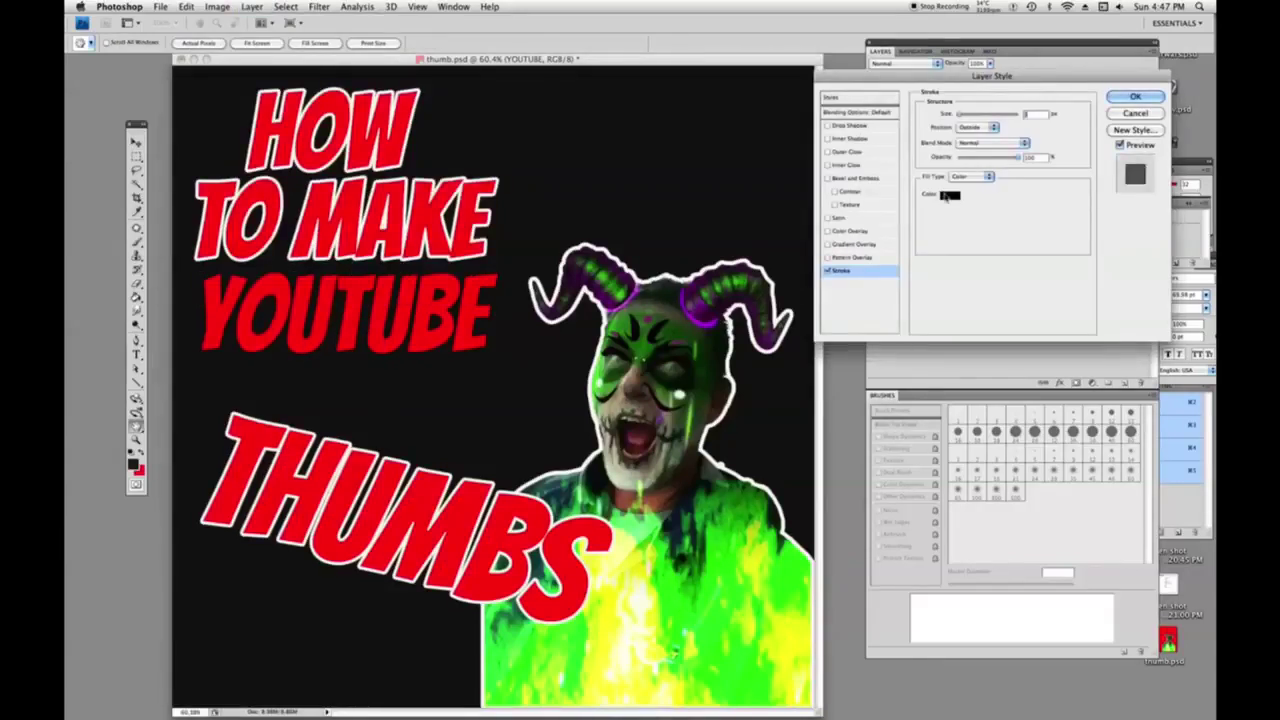
{"action": "left_click", "coordinate": [947, 190]}
{"action": "left_click", "coordinate": [750, 82]}
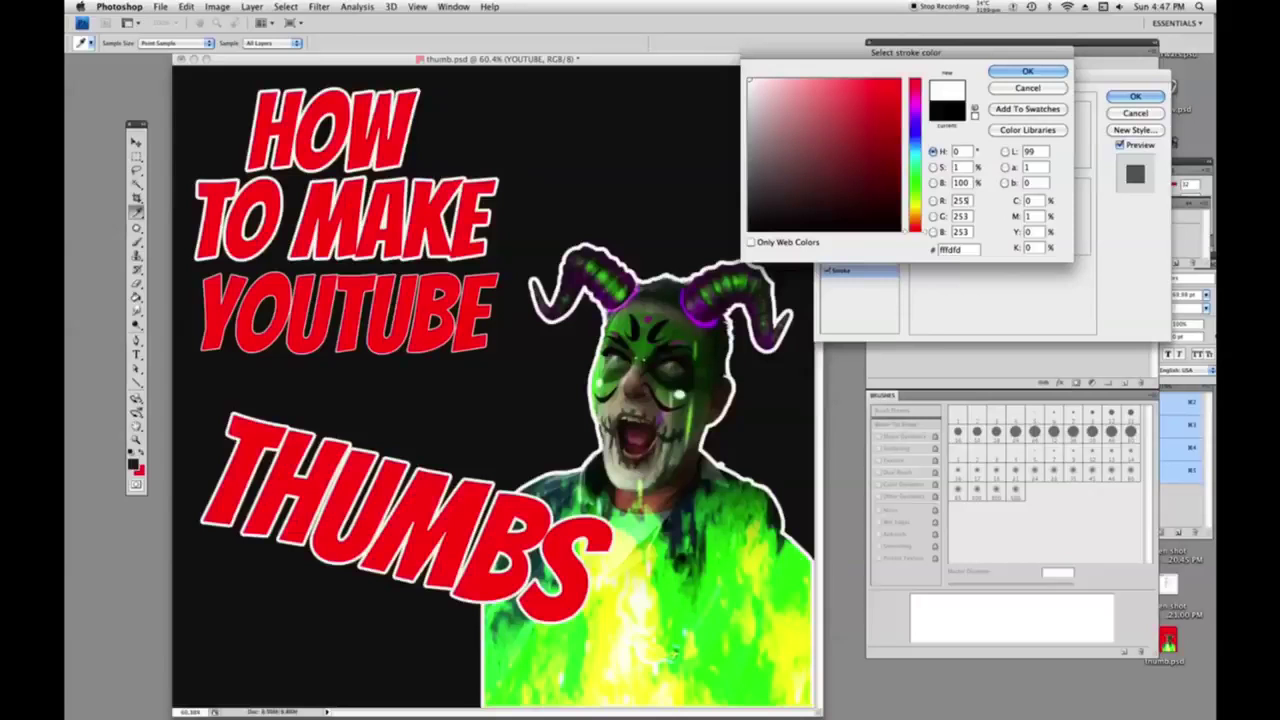
{"action": "left_click", "coordinate": [1028, 71]}
{"action": "left_click", "coordinate": [1135, 96]}
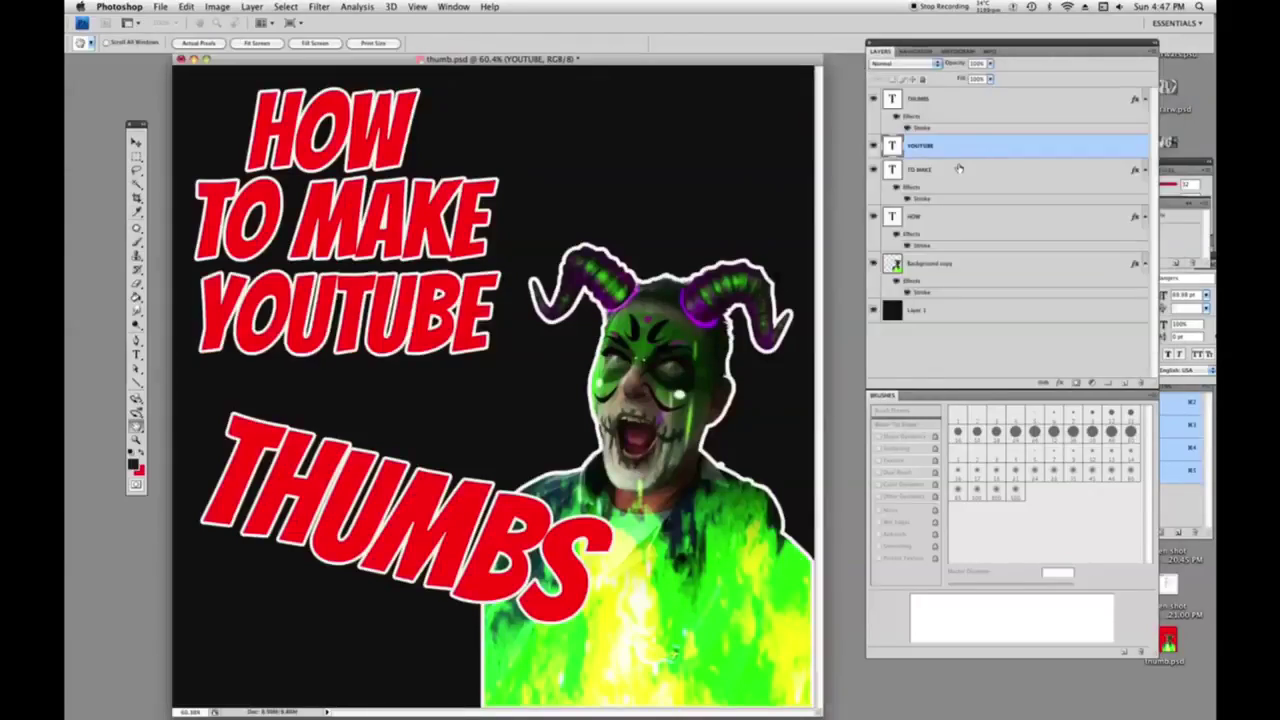
Change the THUMBS text layer's outside stroke color to yellow #fae605.
{"action": "left_click", "coordinate": [925, 100]}
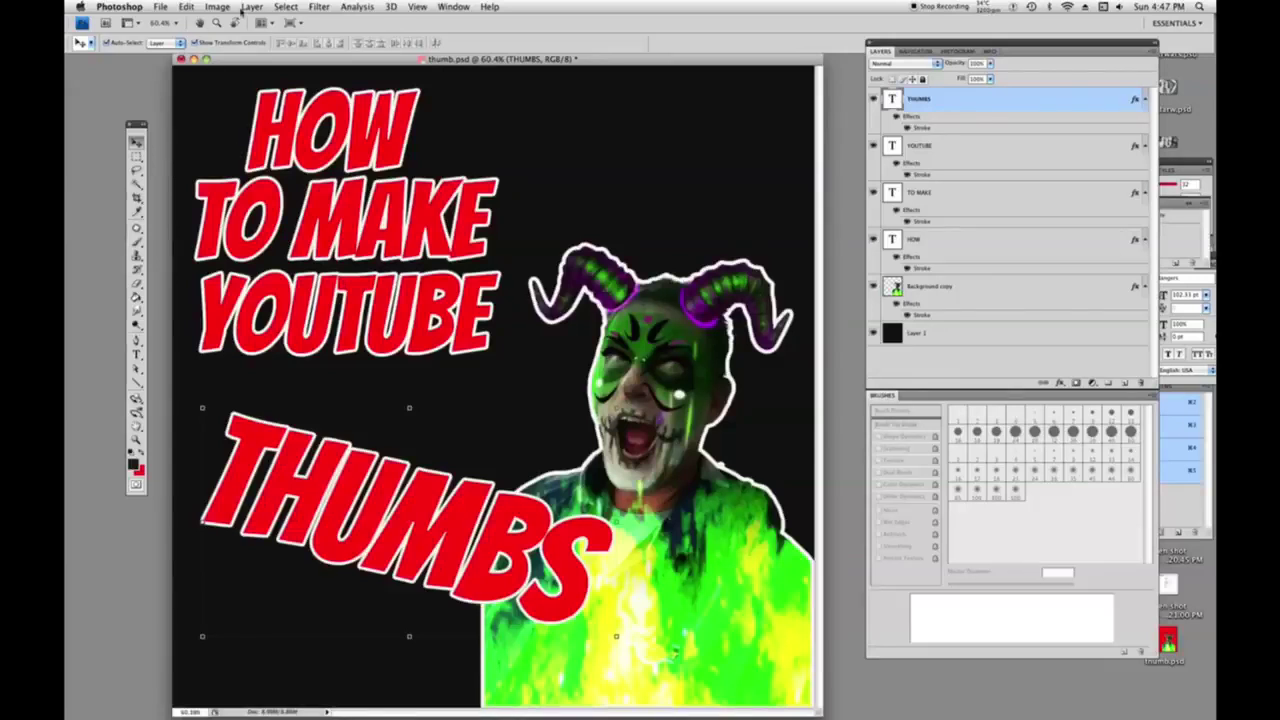
{"action": "left_click", "coordinate": [252, 7]}
{"action": "mouse_move", "coordinate": [280, 74]}
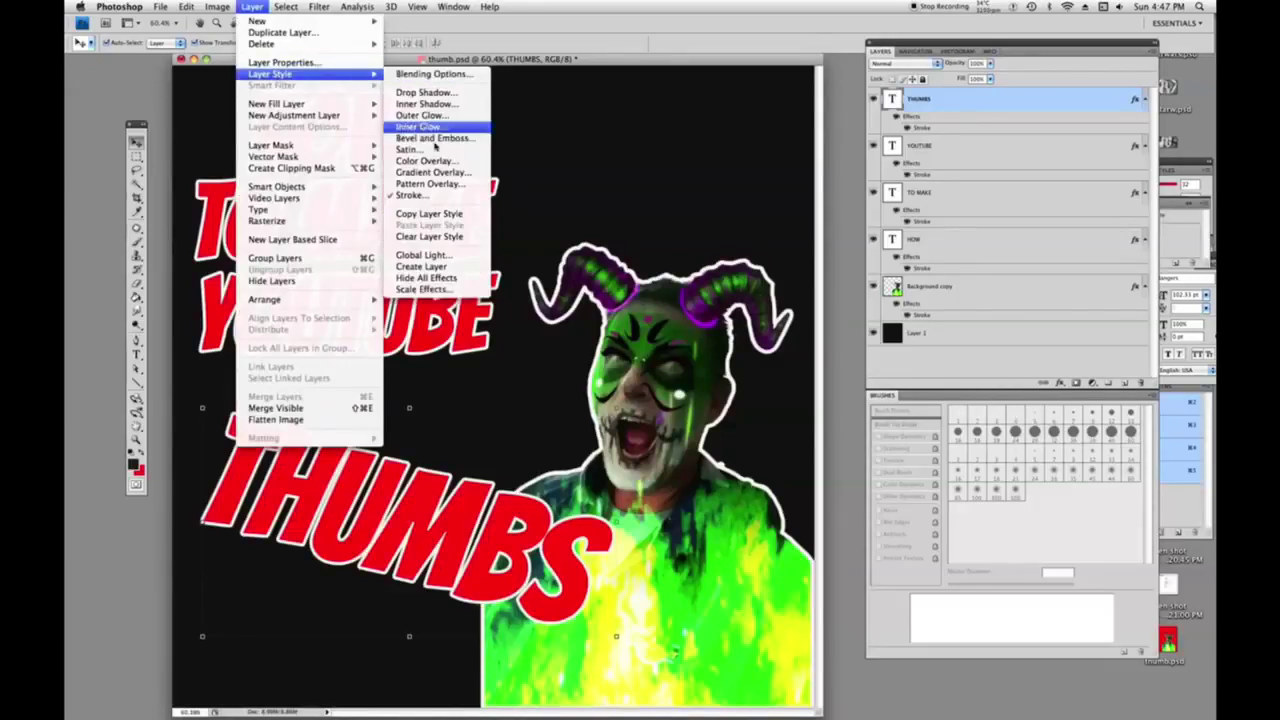
{"action": "left_click", "coordinate": [436, 197]}
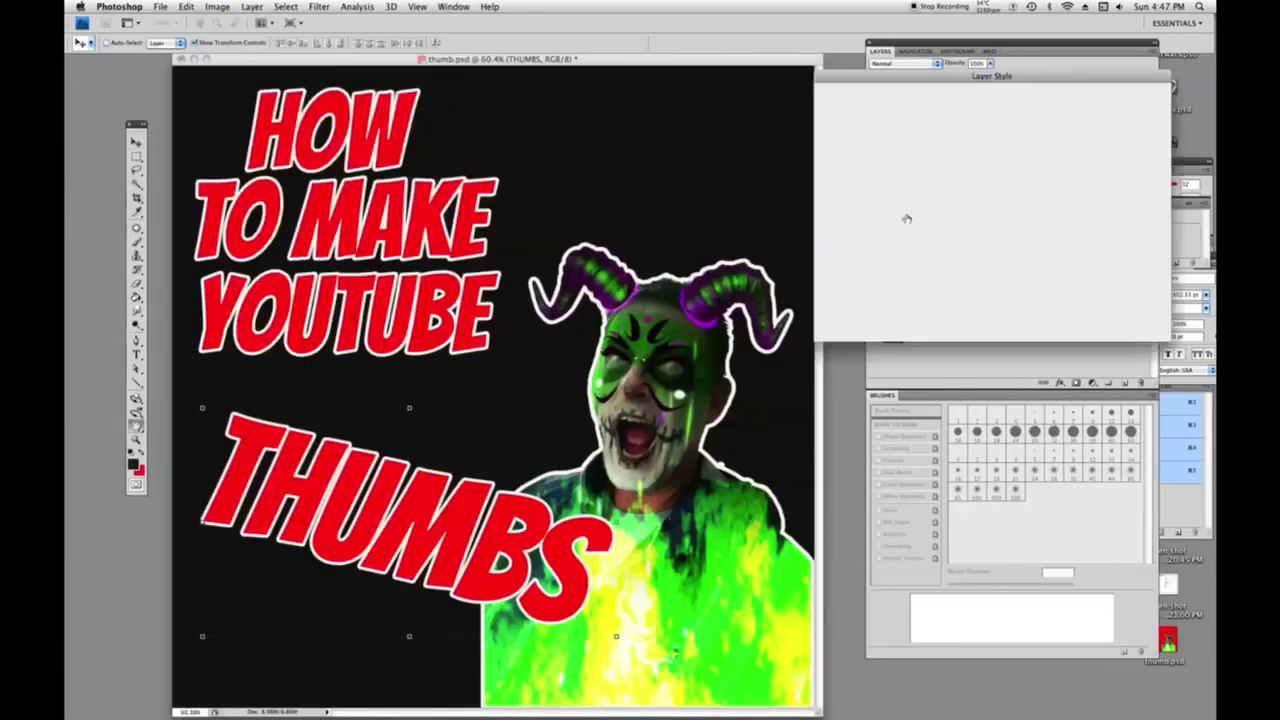
{"action": "left_click", "coordinate": [948, 195]}
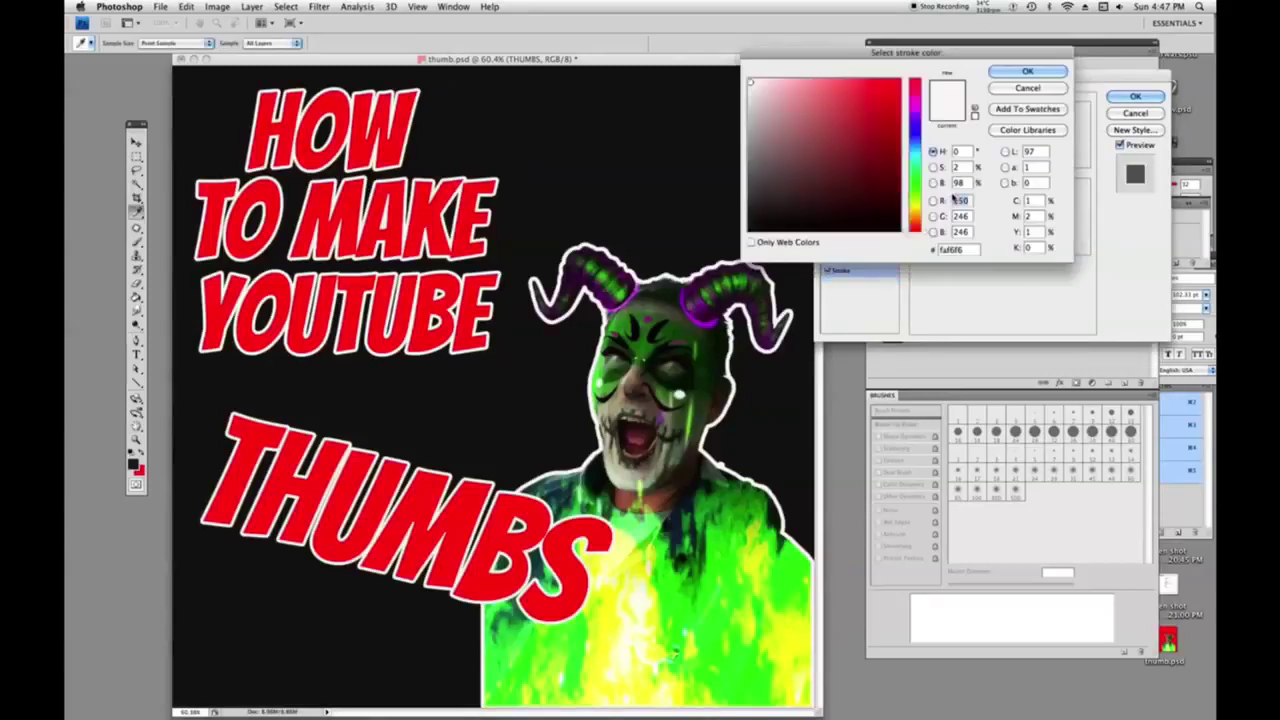
{"action": "left_click", "coordinate": [915, 140]}
{"action": "left_click", "coordinate": [898, 82]}
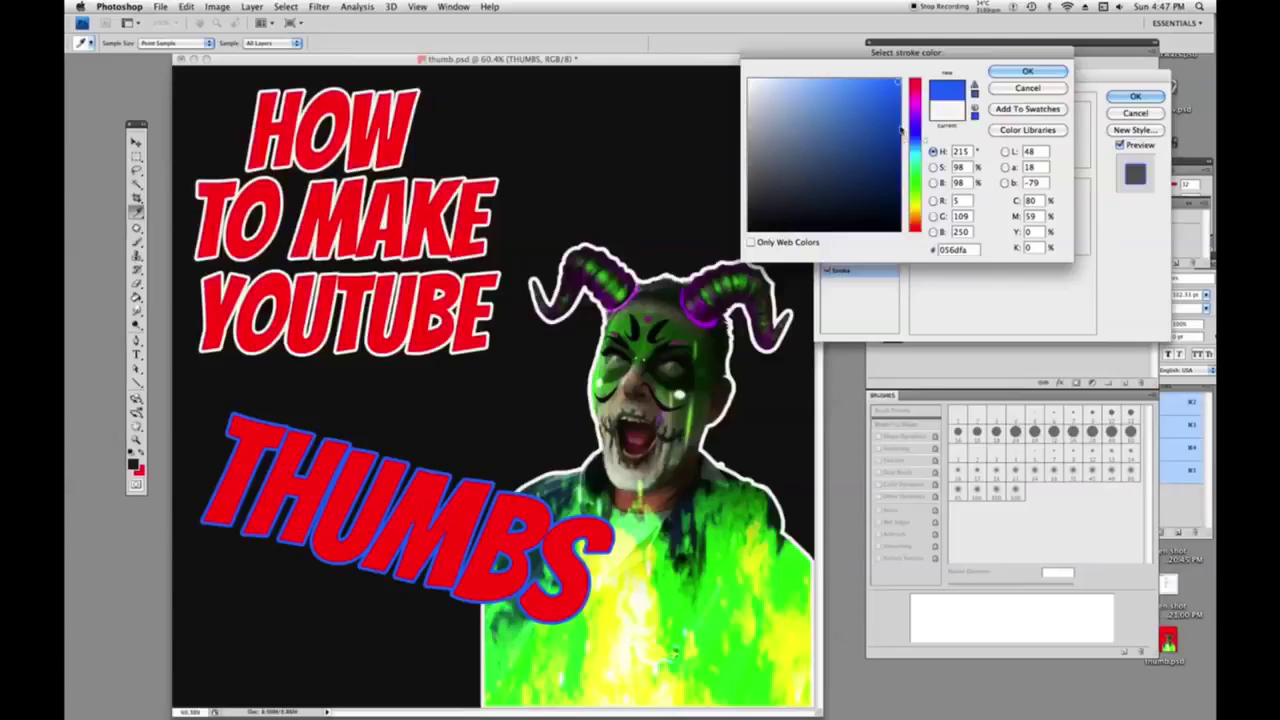
{"action": "left_click", "coordinate": [915, 211]}
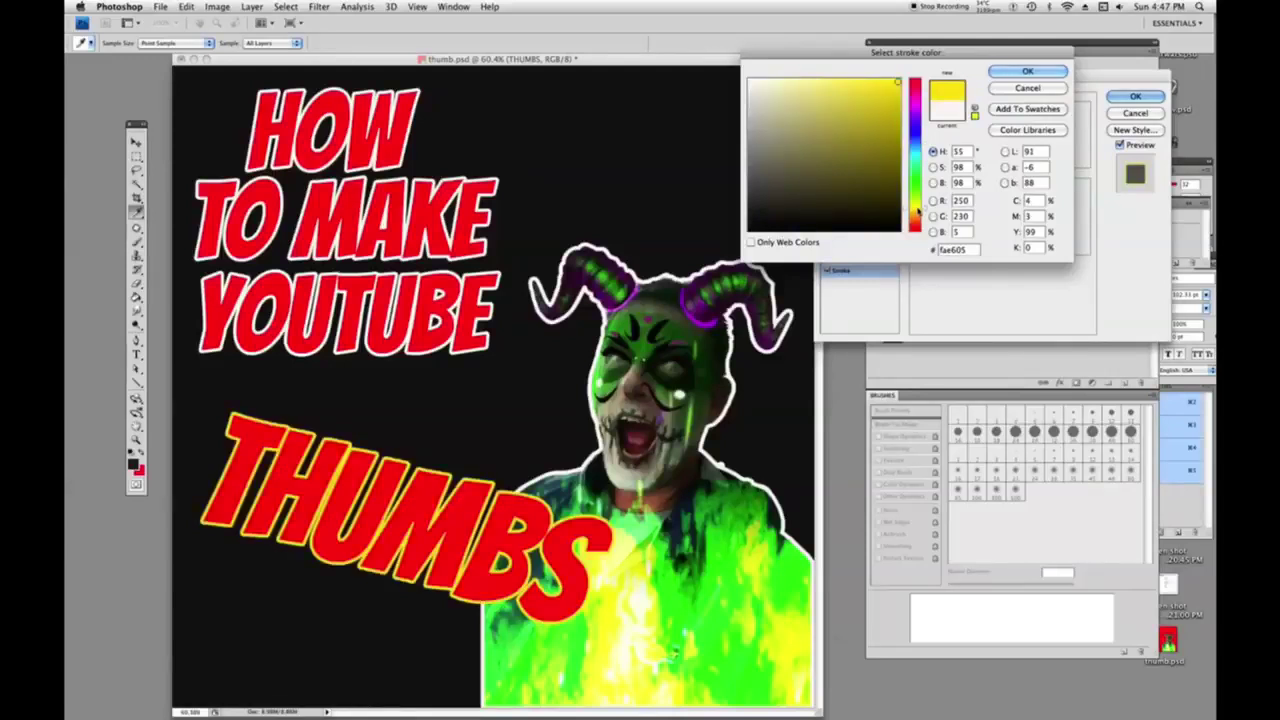
{"action": "key", "text": "Return"}
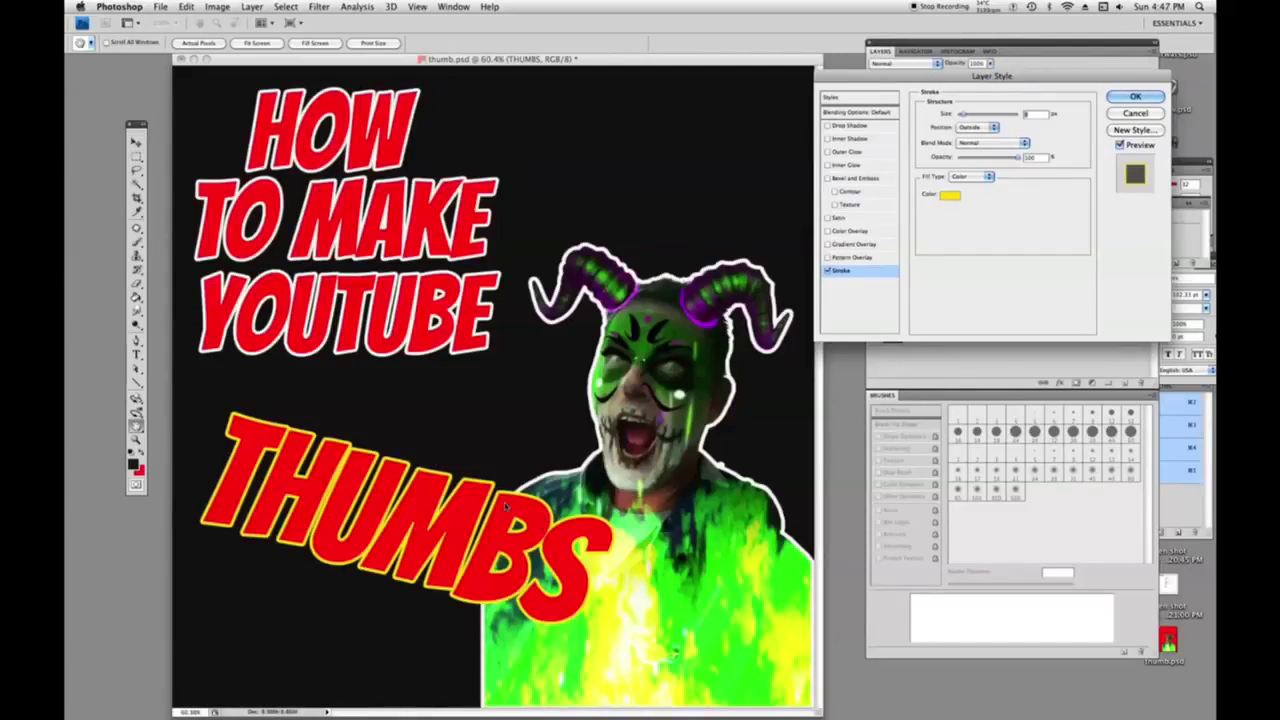
{"action": "key", "text": "Return"}
Rotate the THUMBS text about 9° counterclockwise for a gentler tilt and reposition it below YOUTUBE, overlapping the figure's shoulder.
{"action": "key", "text": "v"}
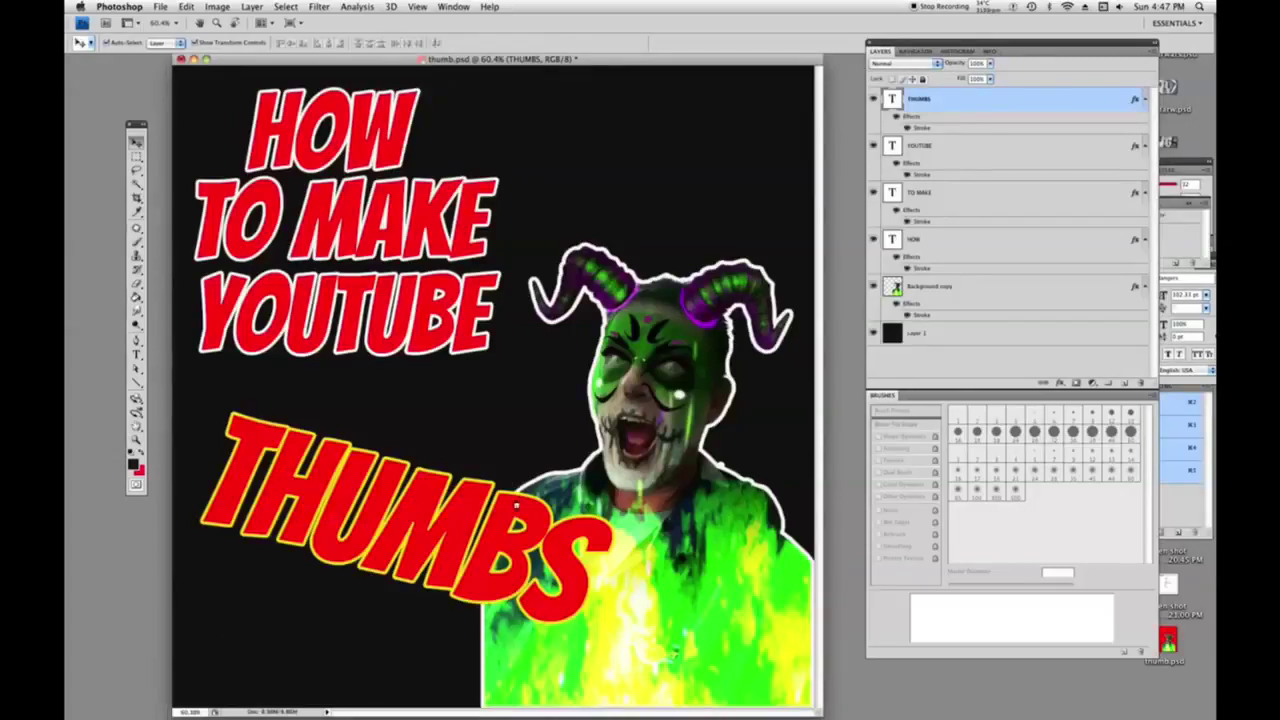
{"action": "left_click_drag", "start_coordinate": [516, 506], "coordinate": [524, 490]}
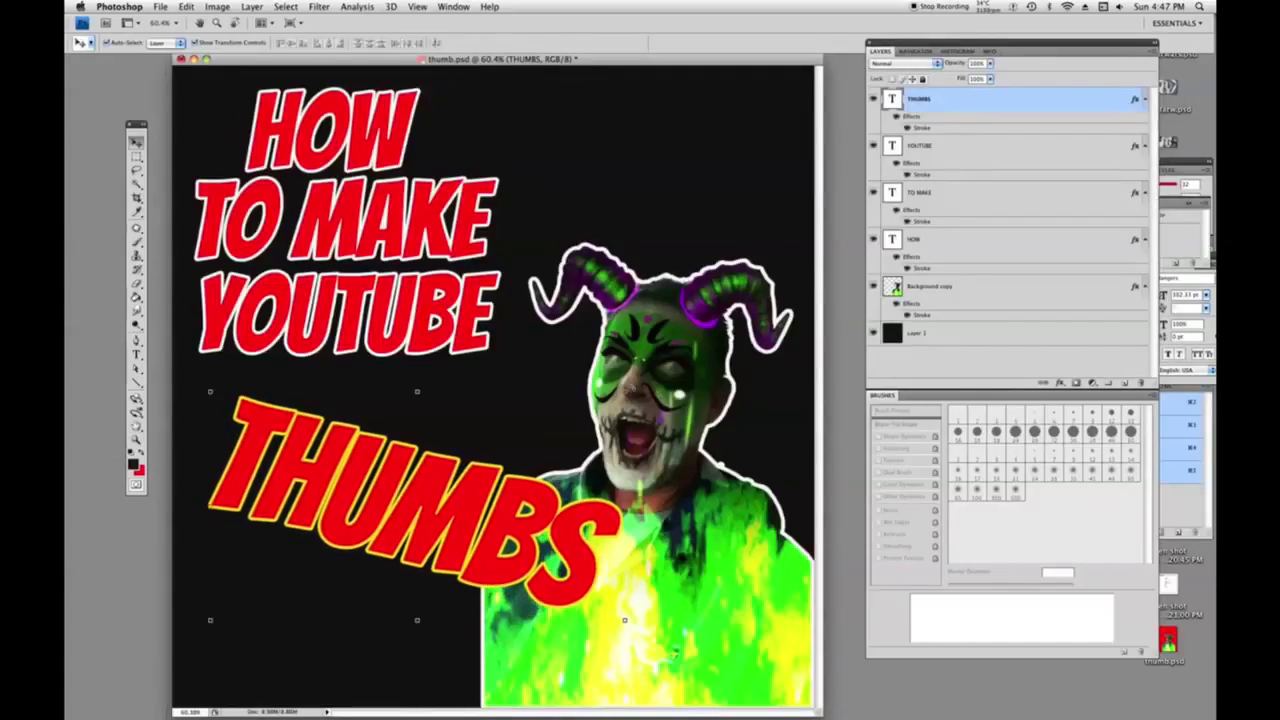
{"action": "left_click_drag", "start_coordinate": [632, 387], "coordinate": [612, 352]}
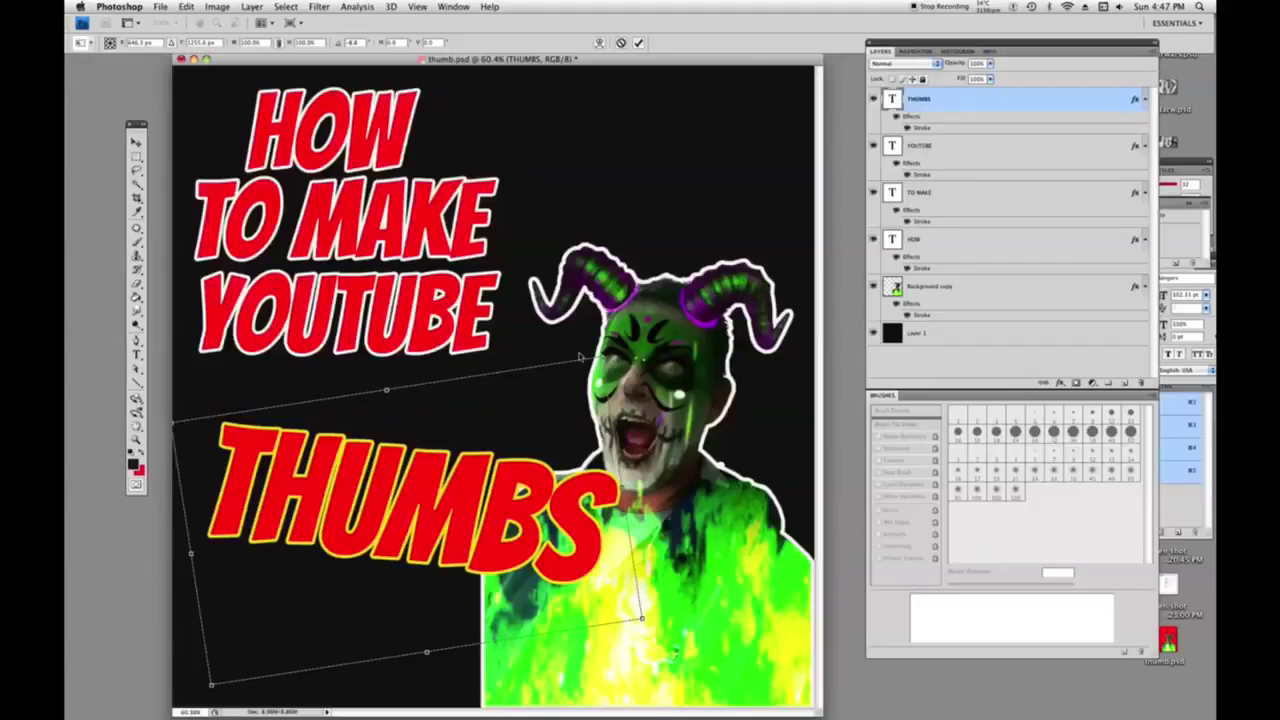
{"action": "left_click", "coordinate": [137, 143]}
{"action": "left_click", "coordinate": [713, 201]}
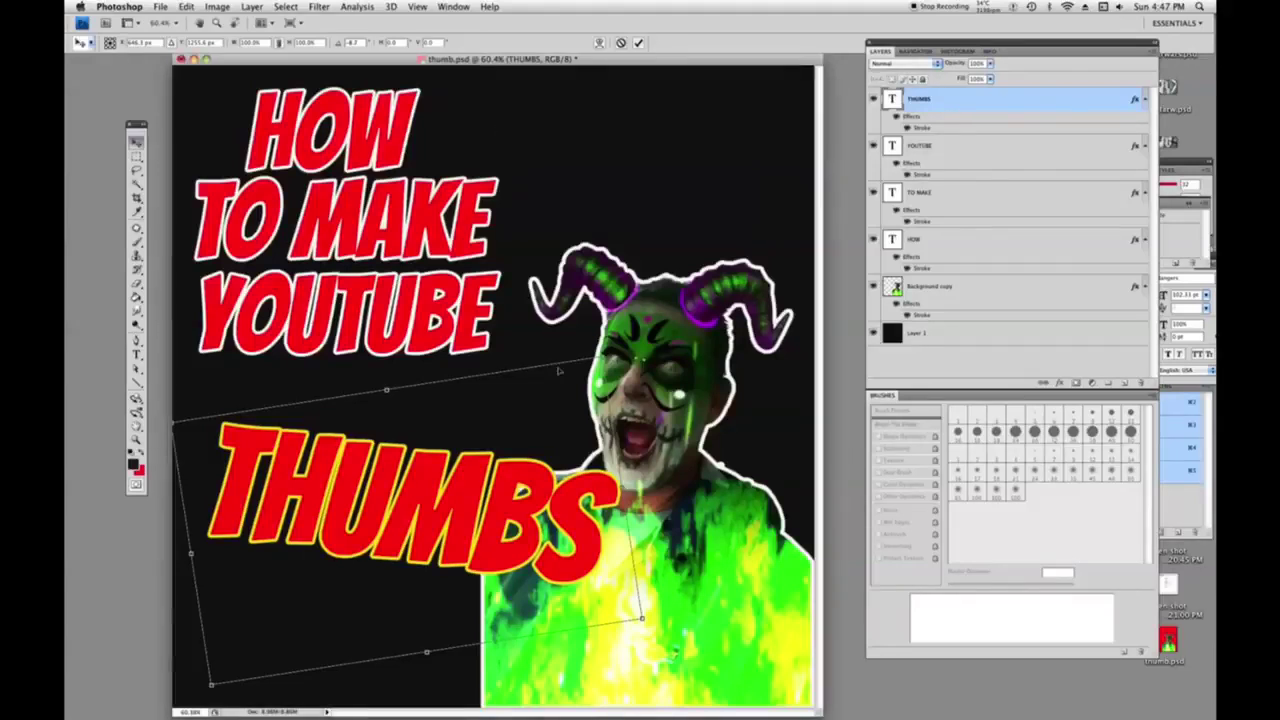
{"action": "left_click_drag", "start_coordinate": [533, 477], "coordinate": [527, 495]}
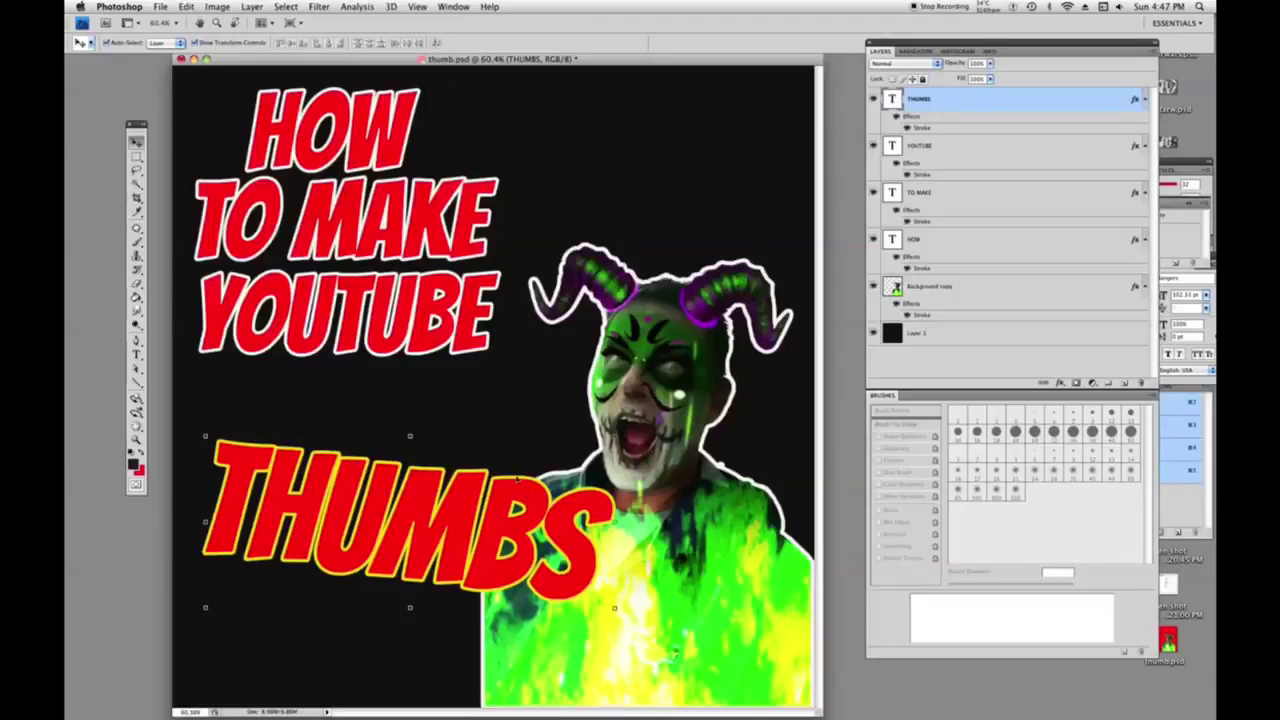
Enlarge the horned figure layer to about 123% and nudge it slightly right and down beside the text.
{"action": "left_click", "coordinate": [137, 157]}
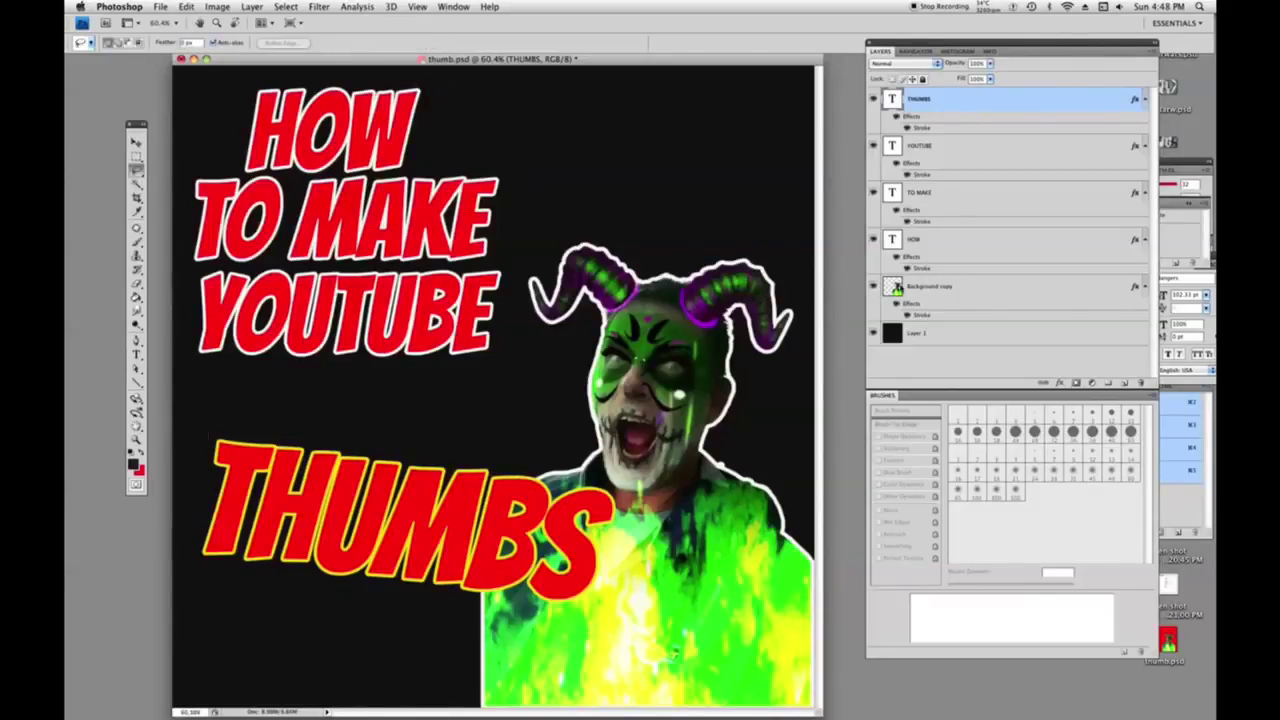
{"action": "left_click", "coordinate": [902, 289]}
{"action": "left_click", "coordinate": [137, 143]}
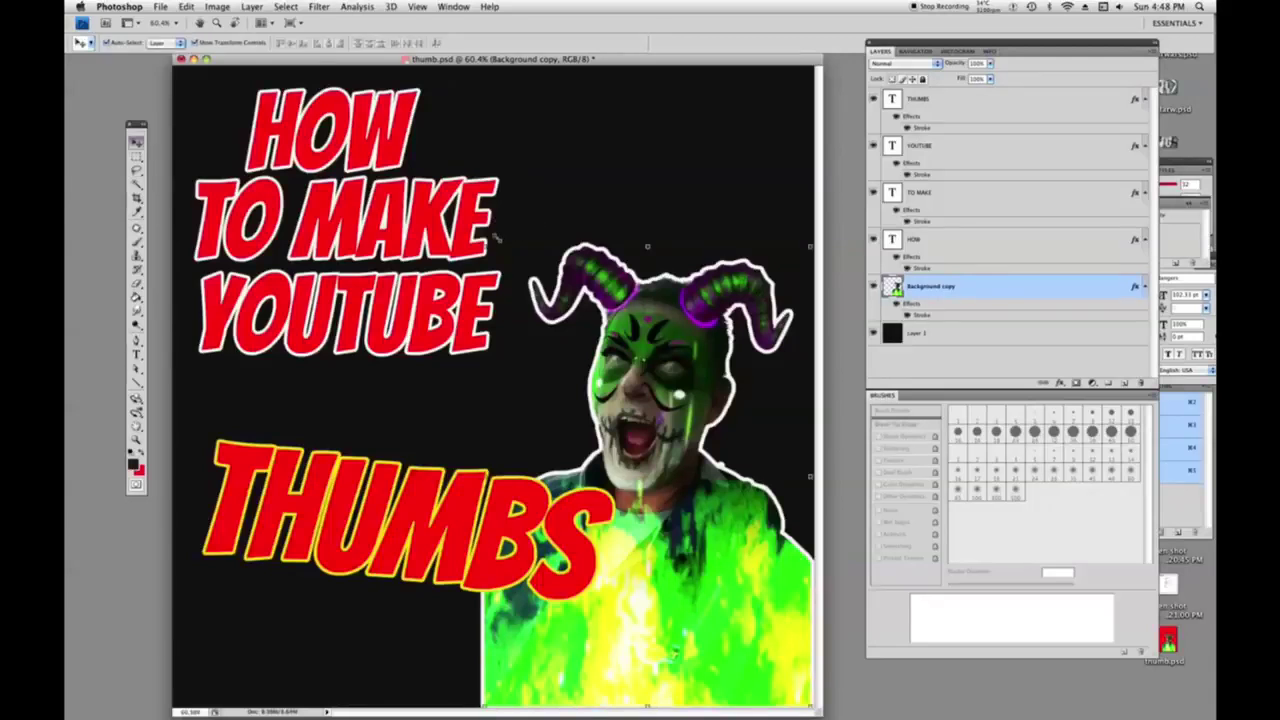
{"action": "left_click_drag", "start_coordinate": [481, 241], "coordinate": [430, 158]}
{"action": "left_click", "coordinate": [137, 143]}
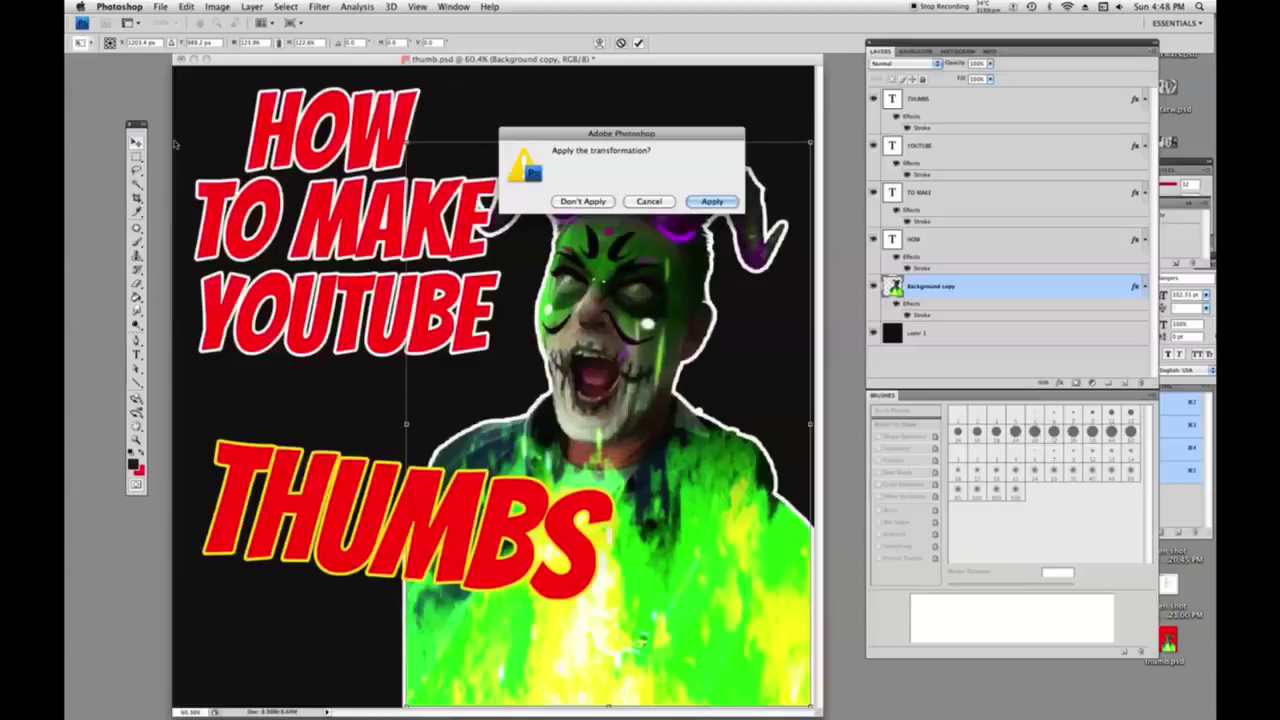
{"action": "left_click", "coordinate": [709, 201]}
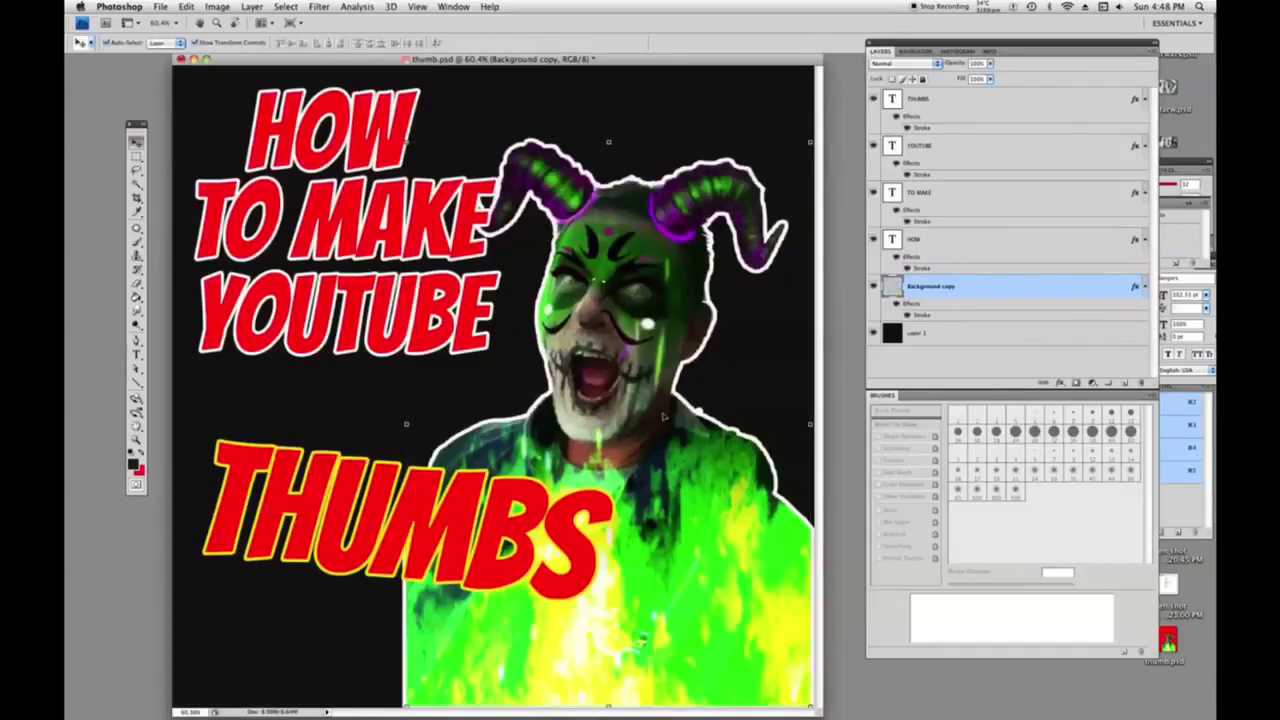
{"action": "left_click_drag", "start_coordinate": [667, 417], "coordinate": [677, 420]}
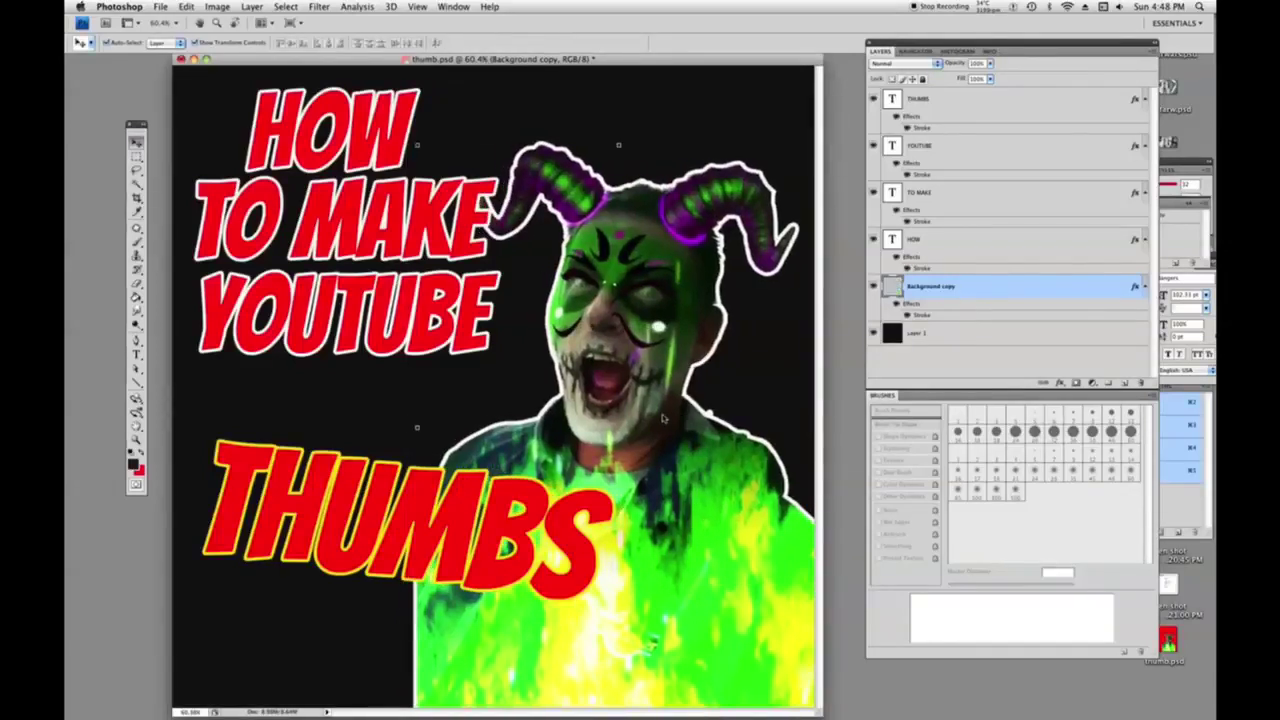
Remove the stray bump from the figure's white outline between the neck and shoulder using a Lasso selection.
{"action": "left_click", "coordinate": [136, 440]}
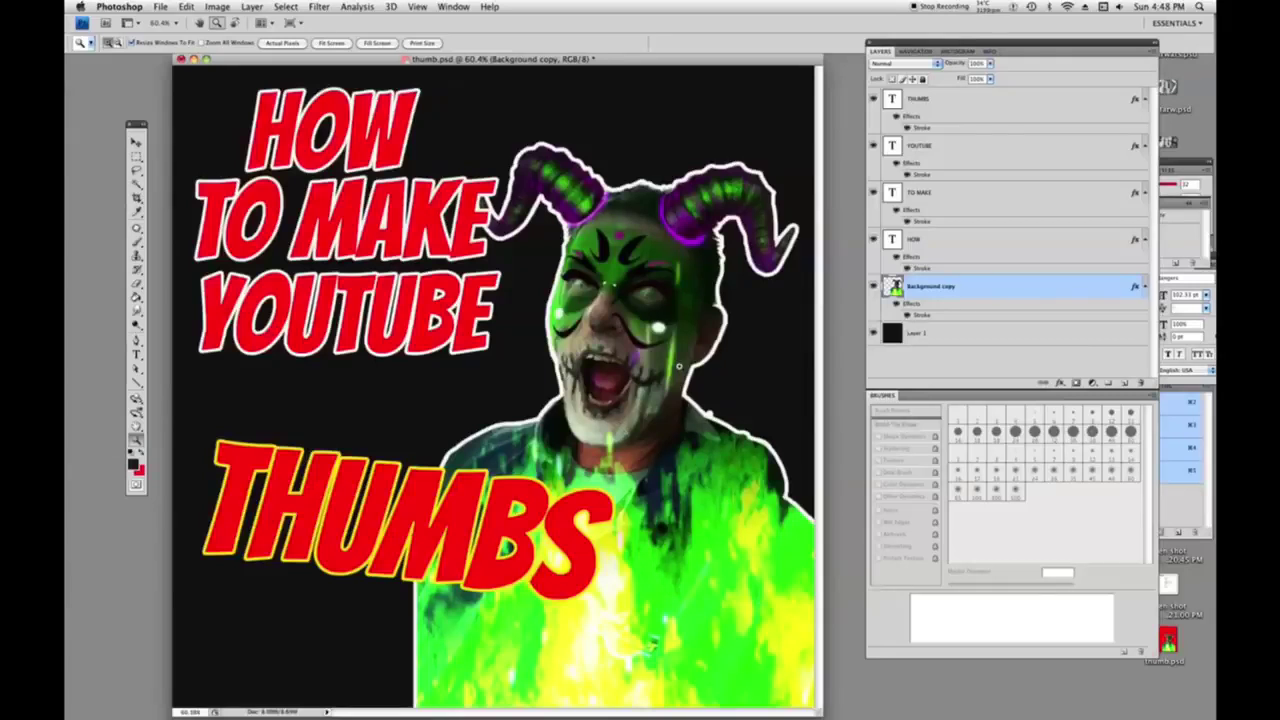
{"action": "left_click_drag", "start_coordinate": [679, 366], "coordinate": [817, 496]}
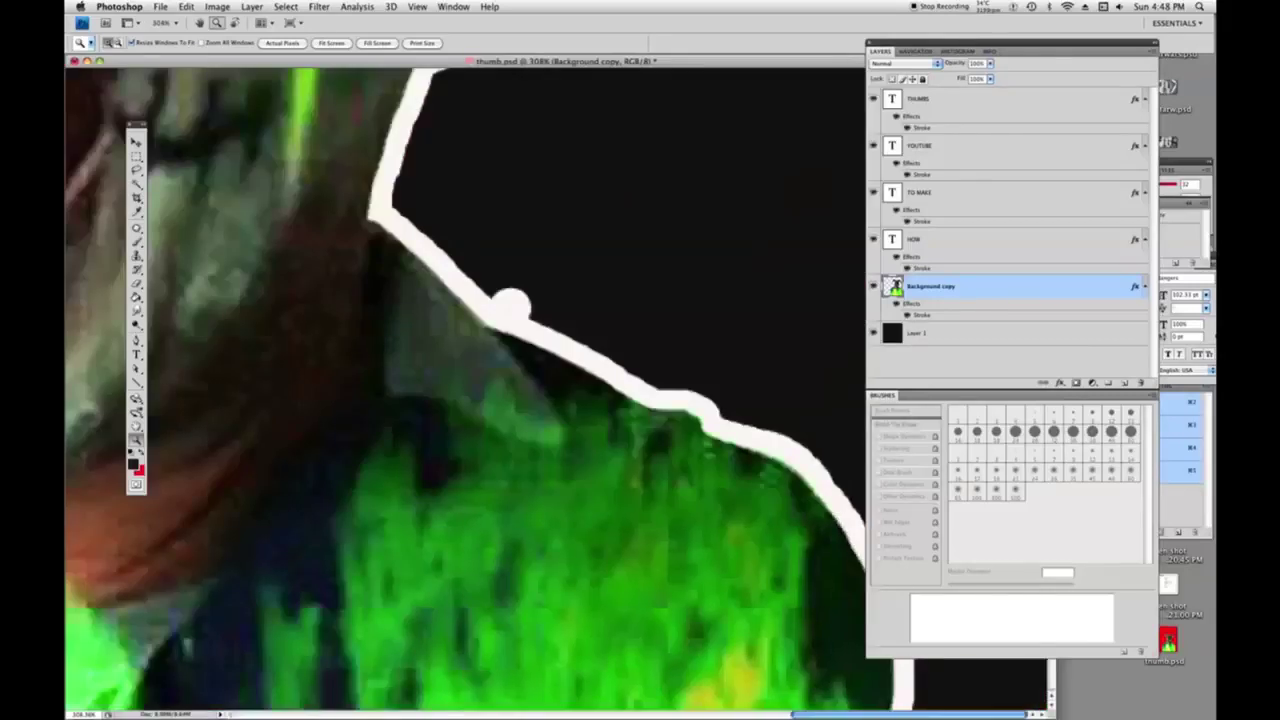
{"action": "left_click", "coordinate": [136, 170]}
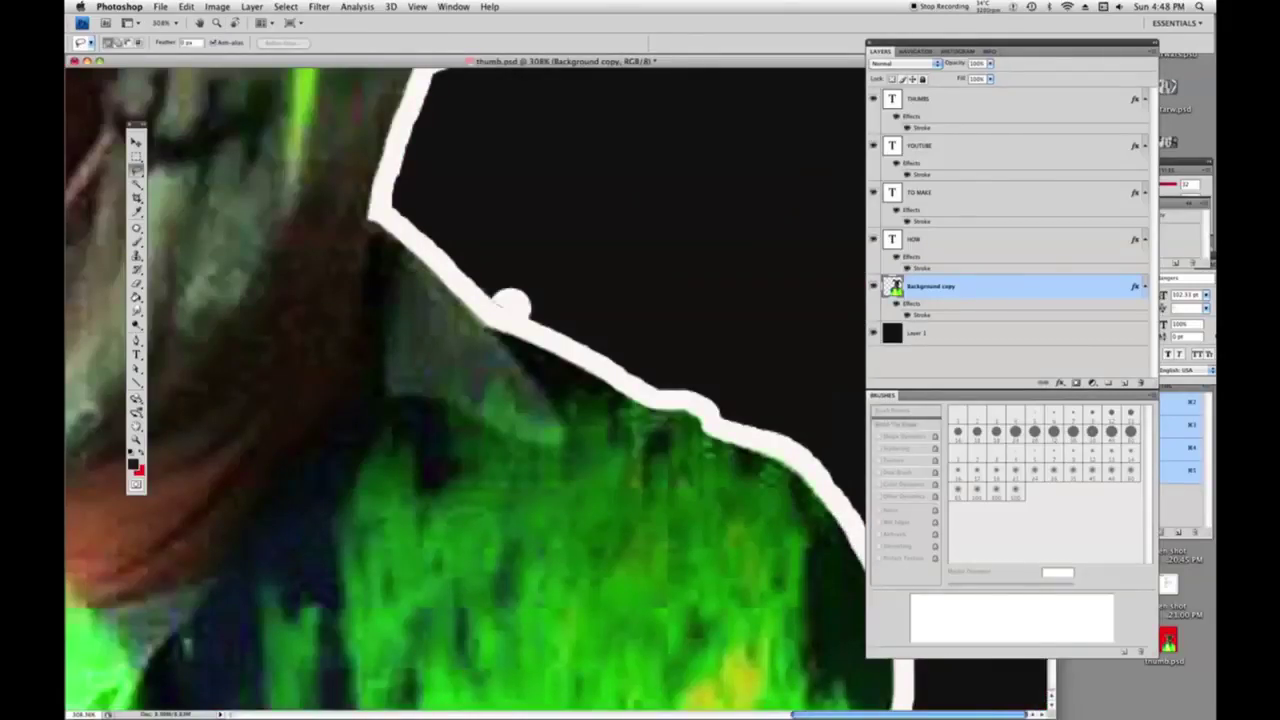
{"action": "mouse_move", "coordinate": [526, 316]}
{"action": "left_mouse_down"}
{"action": "mouse_move", "coordinate": [508, 259]}
{"action": "mouse_move", "coordinate": [493, 301]}
{"action": "left_mouse_up"}
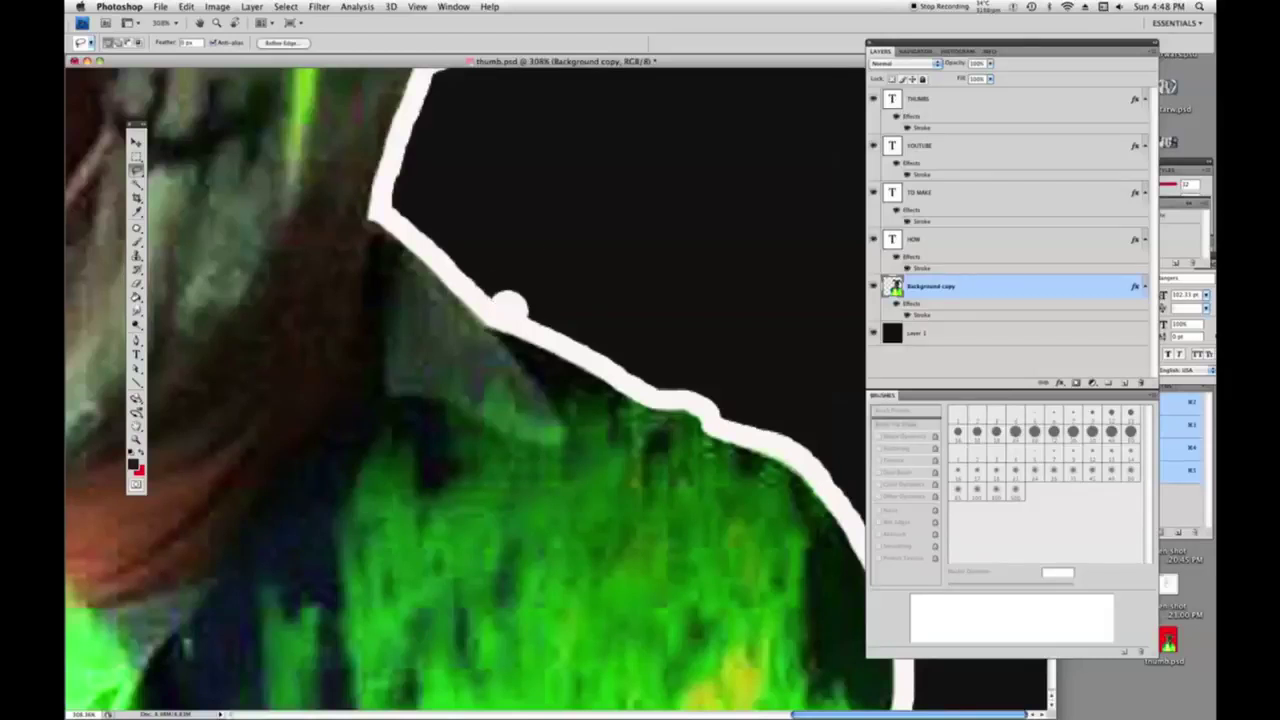
{"action": "key", "text": "super+d"}
{"action": "mouse_move", "coordinate": [485, 318]}
{"action": "left_mouse_down"}
{"action": "mouse_move", "coordinate": [532, 330]}
{"action": "mouse_move", "coordinate": [484, 301]}
{"action": "left_mouse_up"}
{"action": "key", "text": "super+d"}
{"action": "key", "text": "super+z"}
{"action": "left_click", "coordinate": [137, 443]}
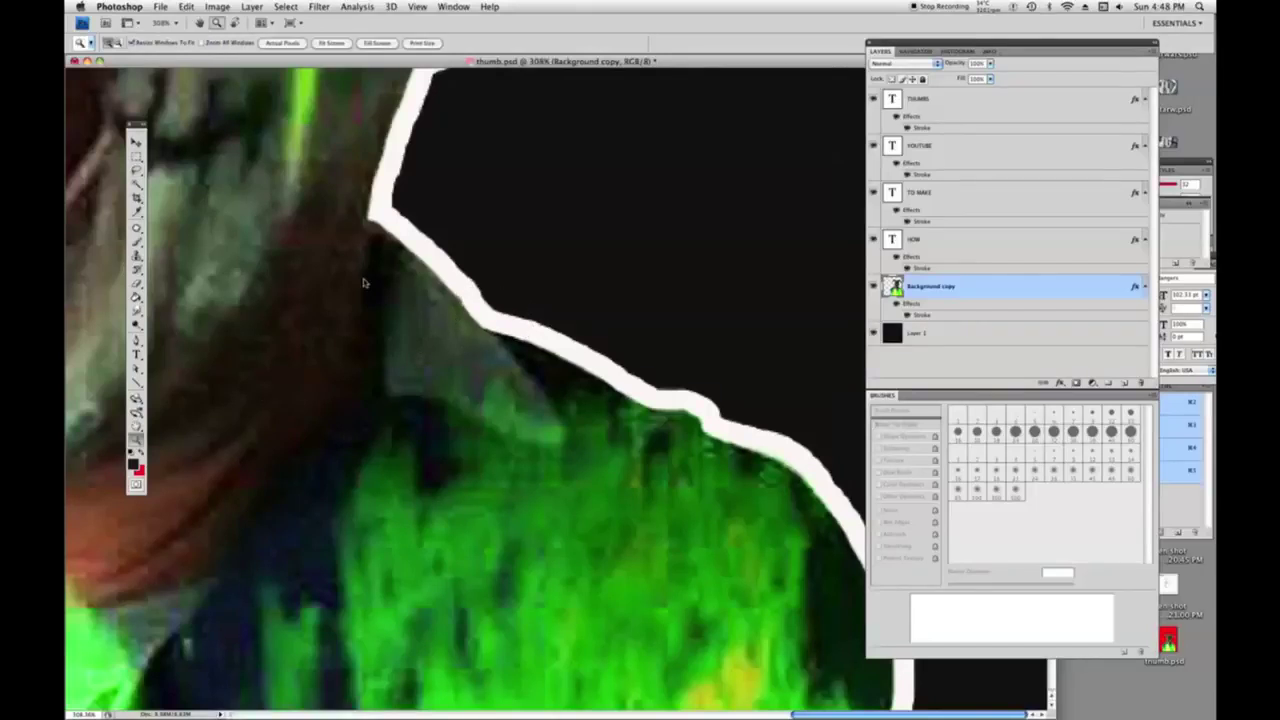
{"action": "right_click", "coordinate": [390, 259]}
{"action": "left_click", "coordinate": [412, 266]}
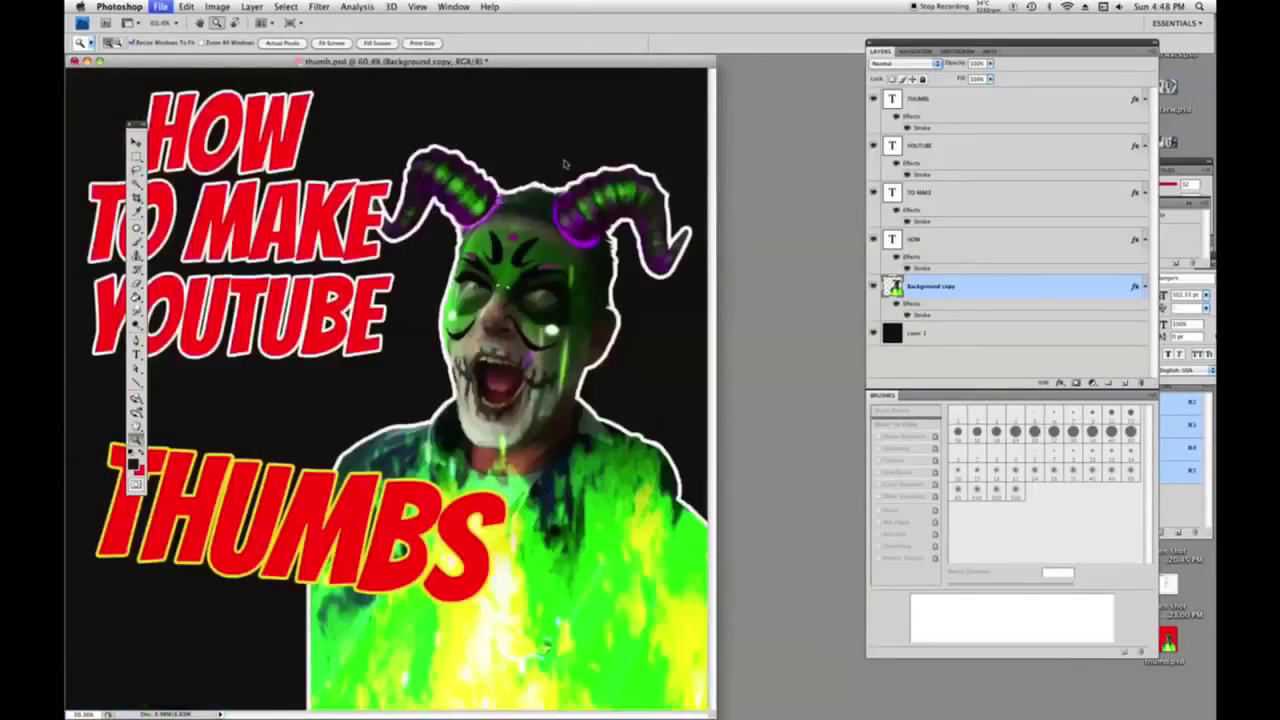
Recenter the document window in the workspace and select the THUMBS text layer.
{"action": "left_click_drag", "start_coordinate": [580, 61], "coordinate": [703, 53]}
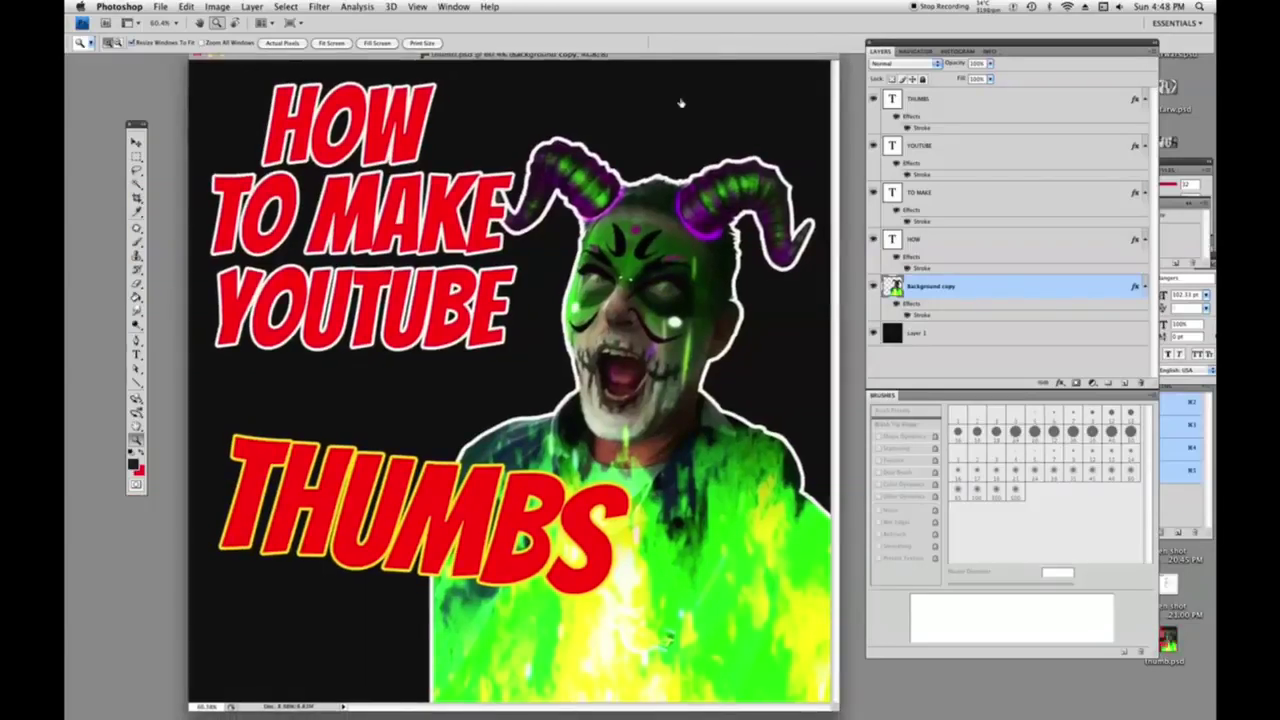
{"action": "left_click", "coordinate": [935, 98]}
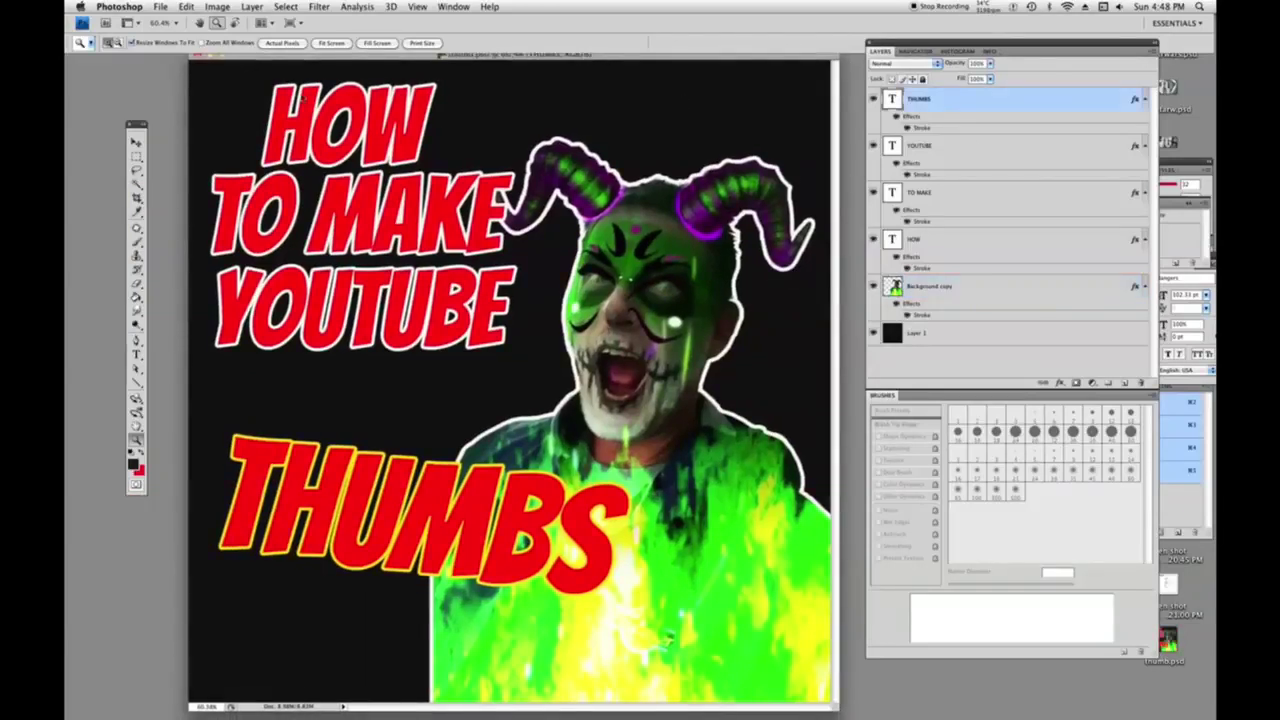